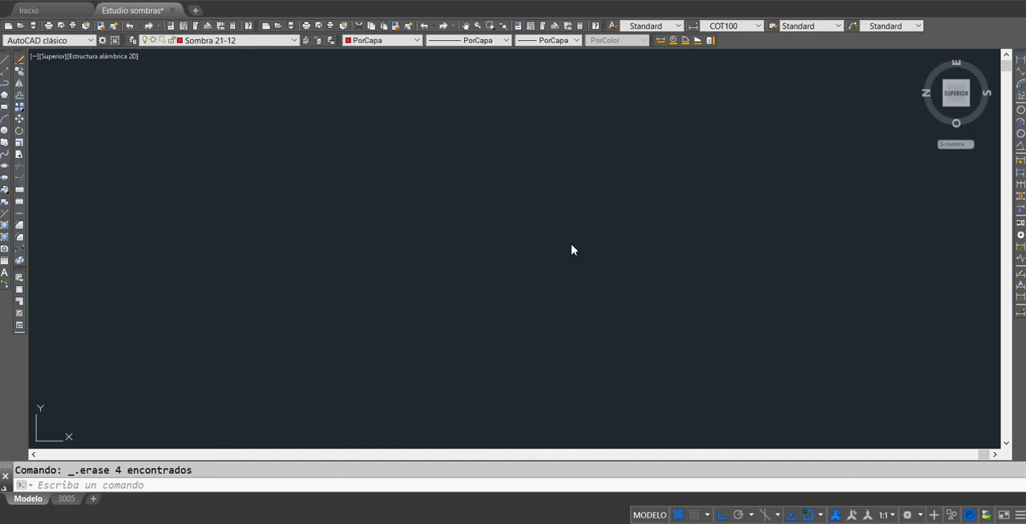
Step: Examine the existing shadow study's coloured lines radiating from one point around the white polygon outline
scroll(572, 244, down, 3)
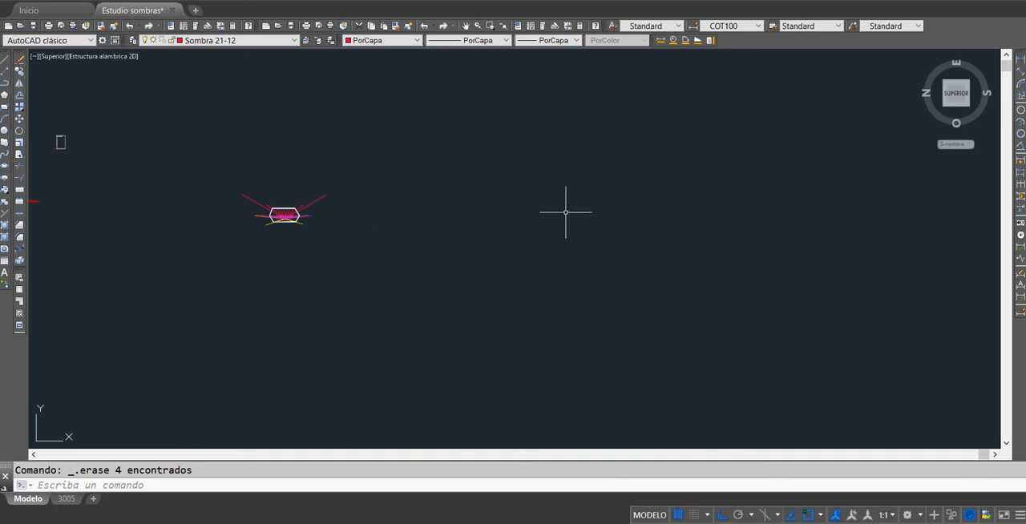
scroll(269, 215, up, 6)
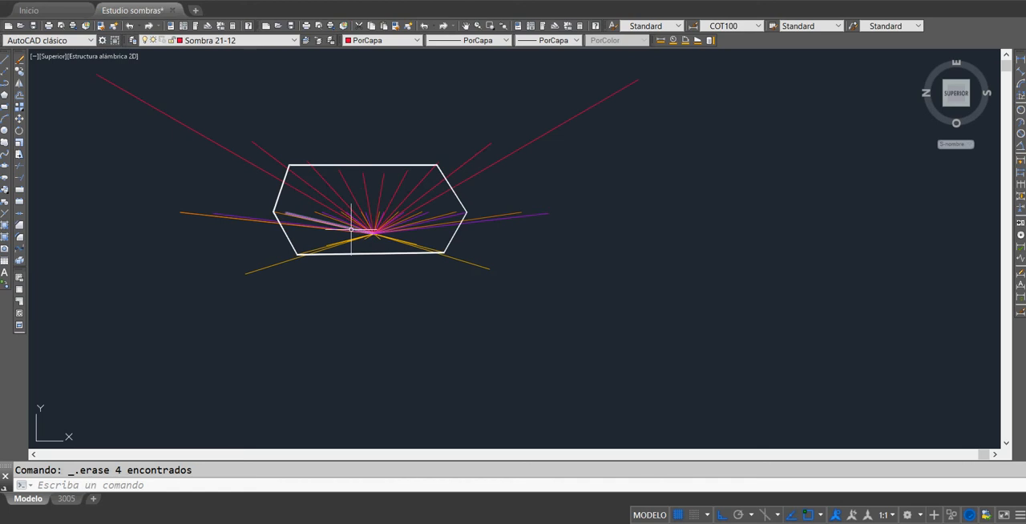
middle_drag(351, 229, 492, 297)
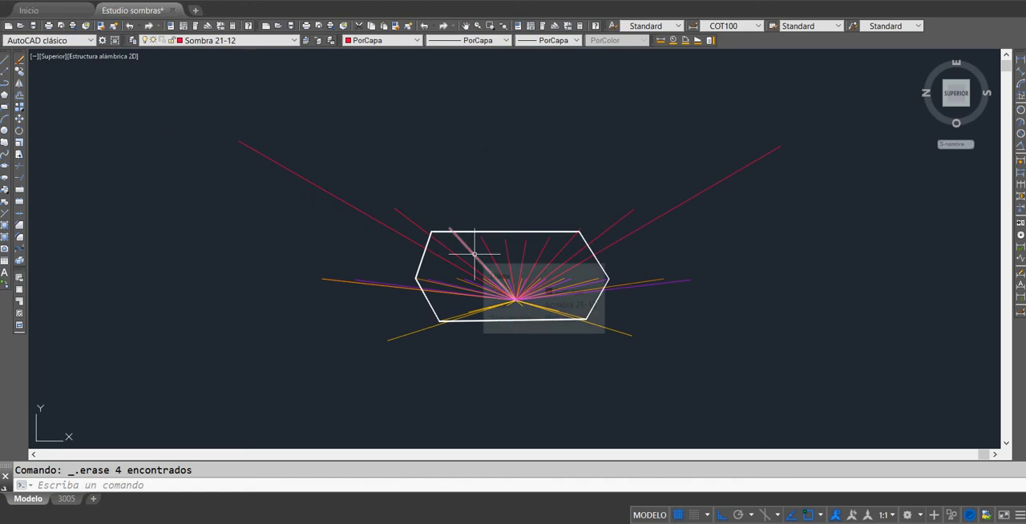
scroll(475, 254, down, 2)
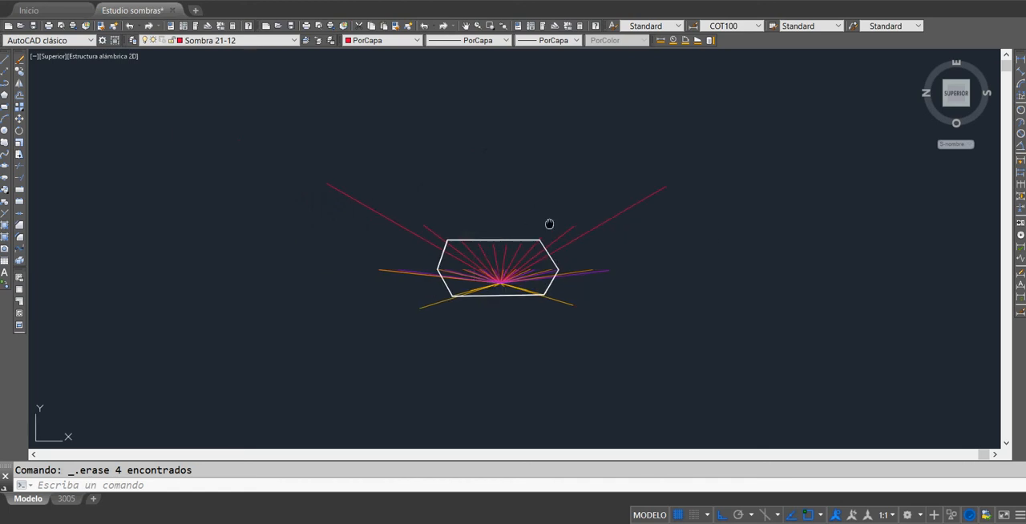
middle_drag(549, 224, 217, 229)
middle_drag(717, 252, 377, 265)
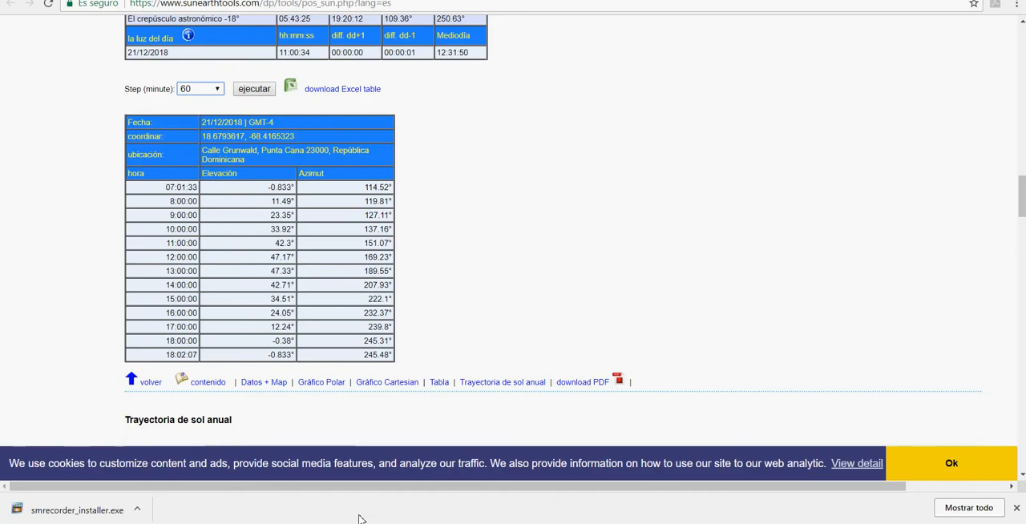
scroll(448, 216, up, 15)
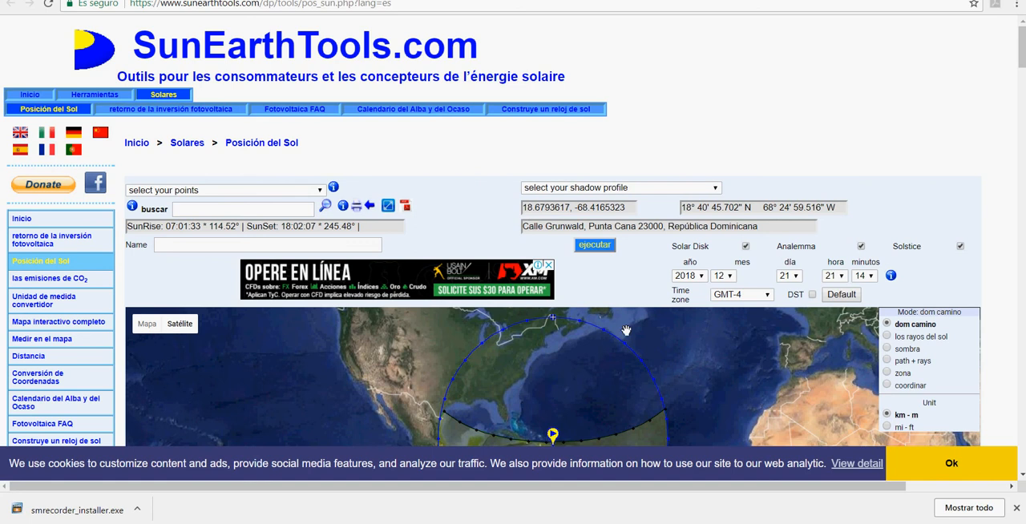
Step: Switch to SunEarthTools.com in the browser and search for the point's coordinates copied from the page, 18.6793617, -68.4165323
scroll(626, 331, down, 2)
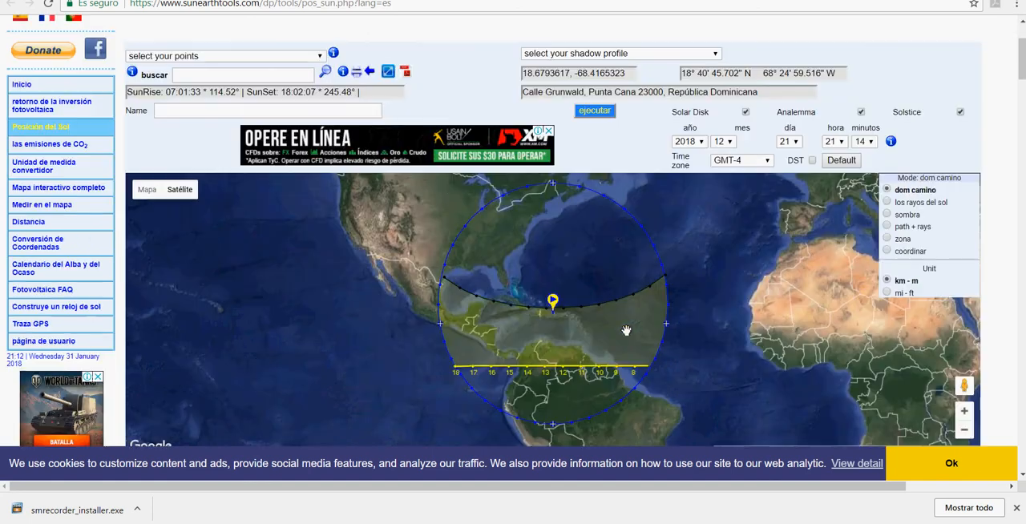
click(224, 77)
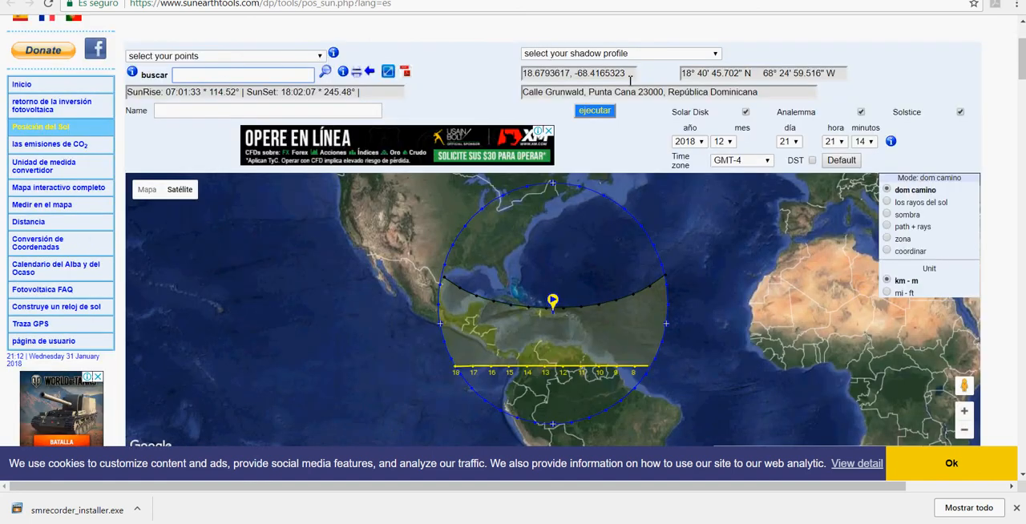
drag(632, 79, 518, 80)
key(ctrl+c)
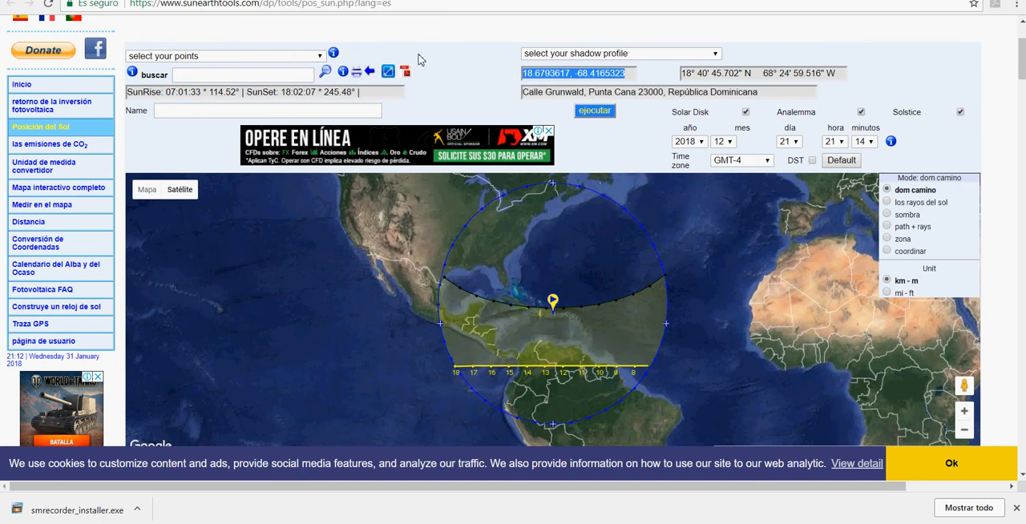
click(313, 76)
key(ctrl+v)
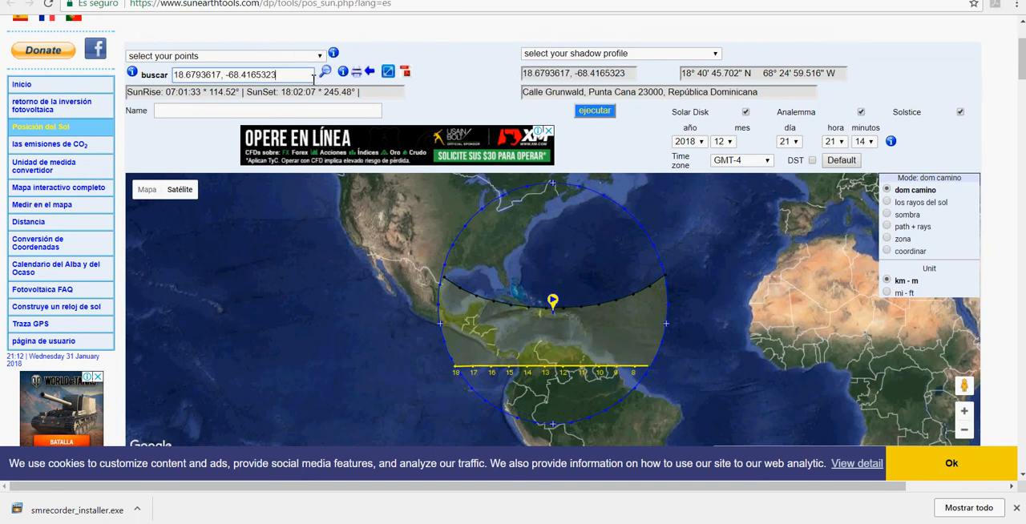
click(324, 73)
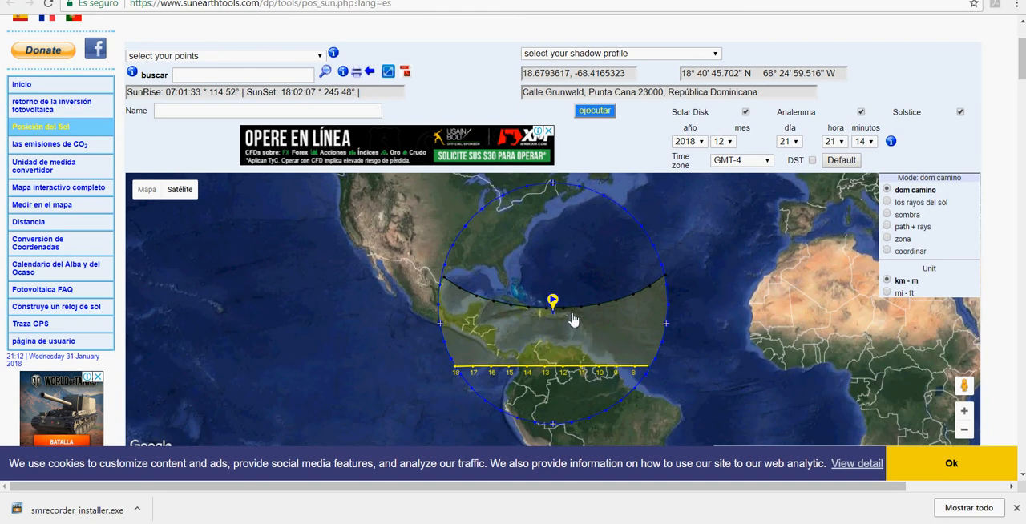
Step: Place the sun position point on the map in southern Greece, near Kalamata
drag(680, 291, 552, 291)
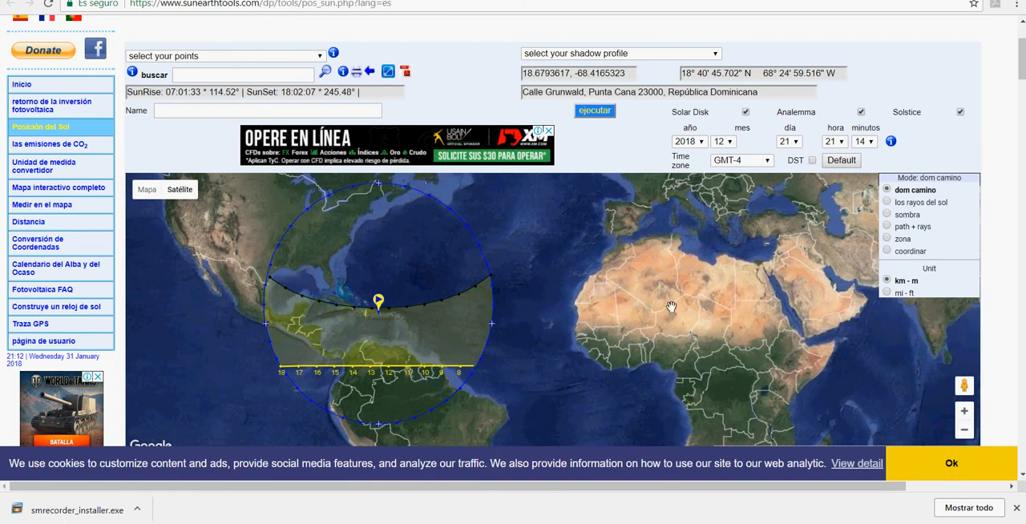
mouse_move(794, 264)
mouse_down()
mouse_move(739, 287)
mouse_move(486, 308)
mouse_up()
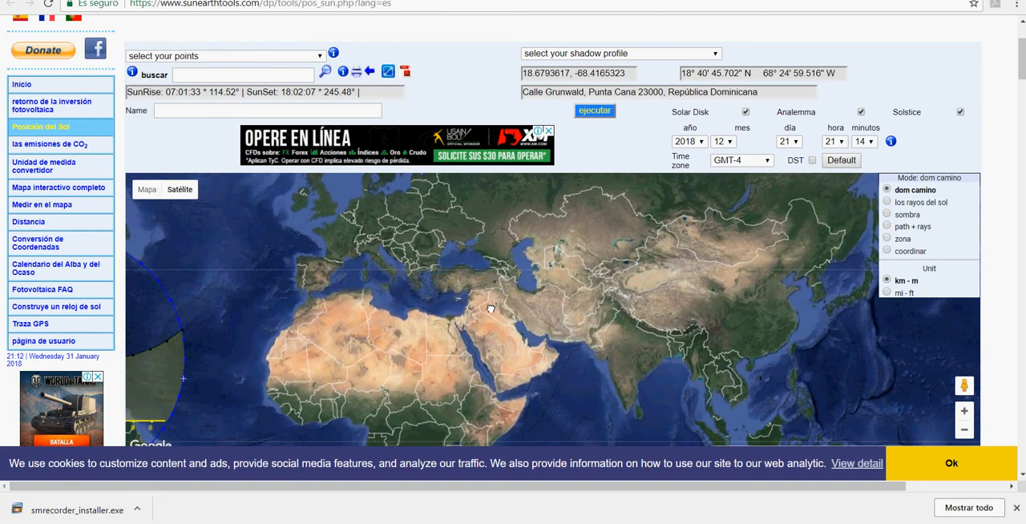
click(490, 309)
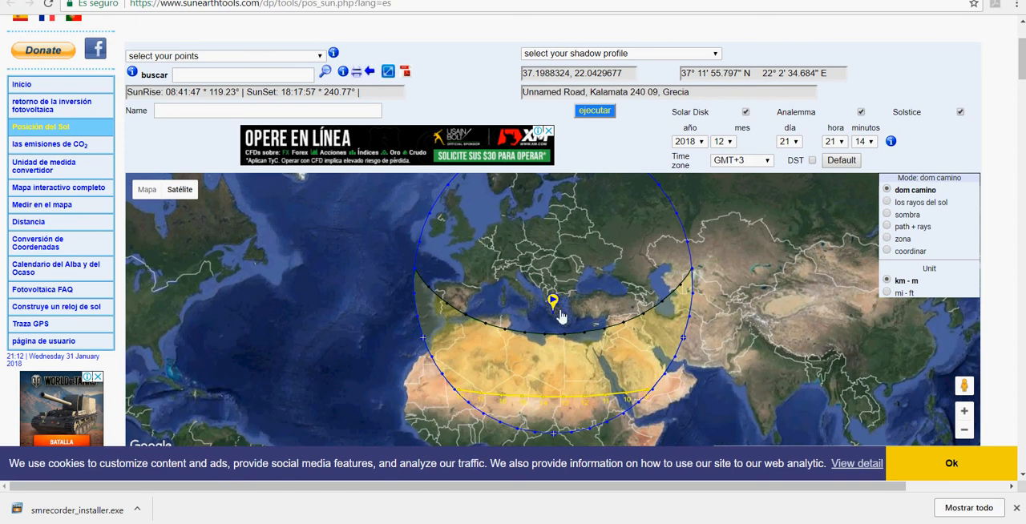
Step: Examine the satellite map closely from Greece across to the desert area between Syria and Iraq
scroll(557, 320, up, 2)
scroll(565, 325, down, 2)
scroll(565, 324, down, 1)
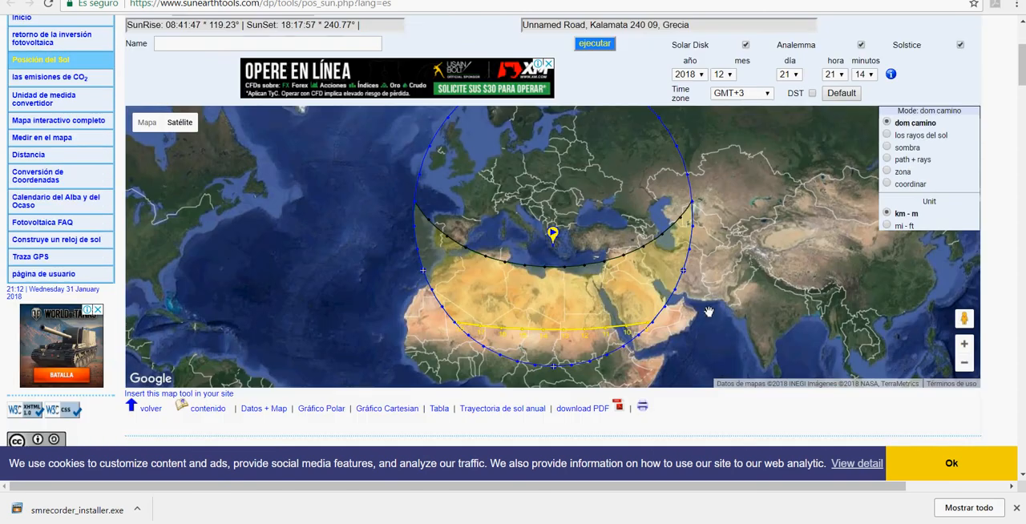
click(966, 345)
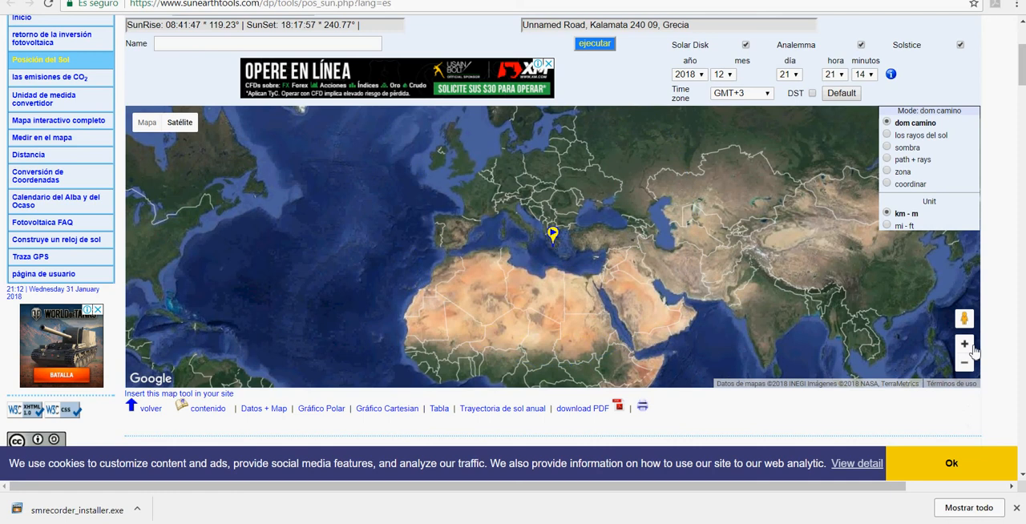
scroll(642, 238, up, 1)
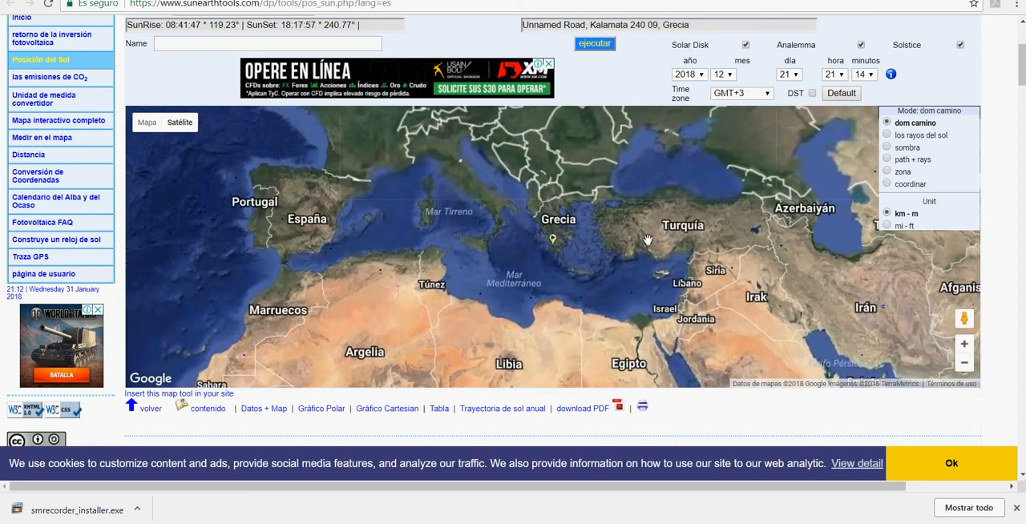
drag(795, 259, 635, 200)
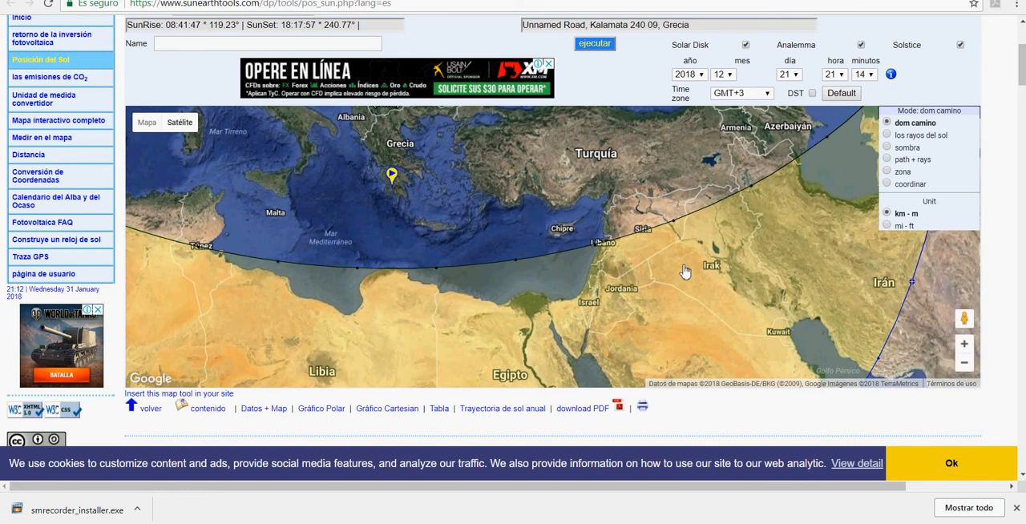
scroll(681, 267, up, 1)
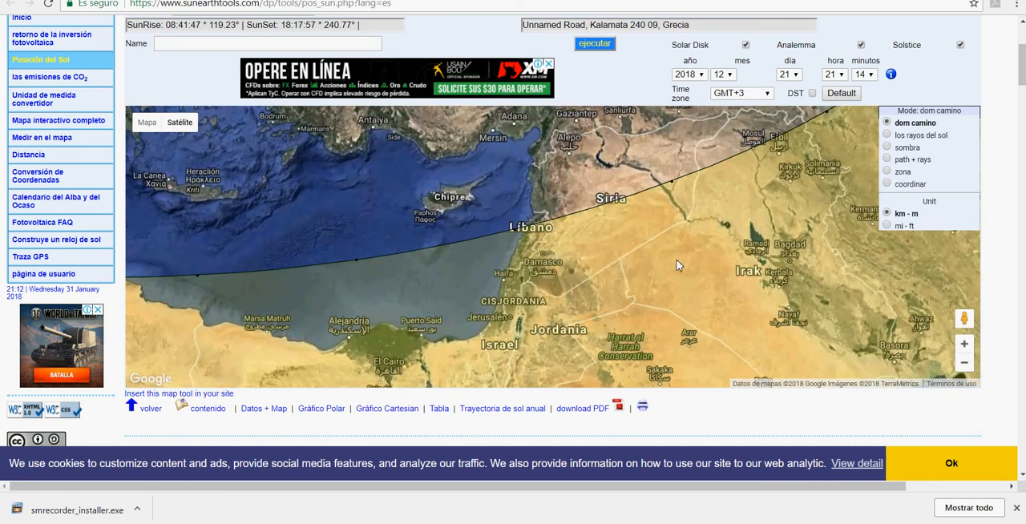
scroll(681, 266, up, 1)
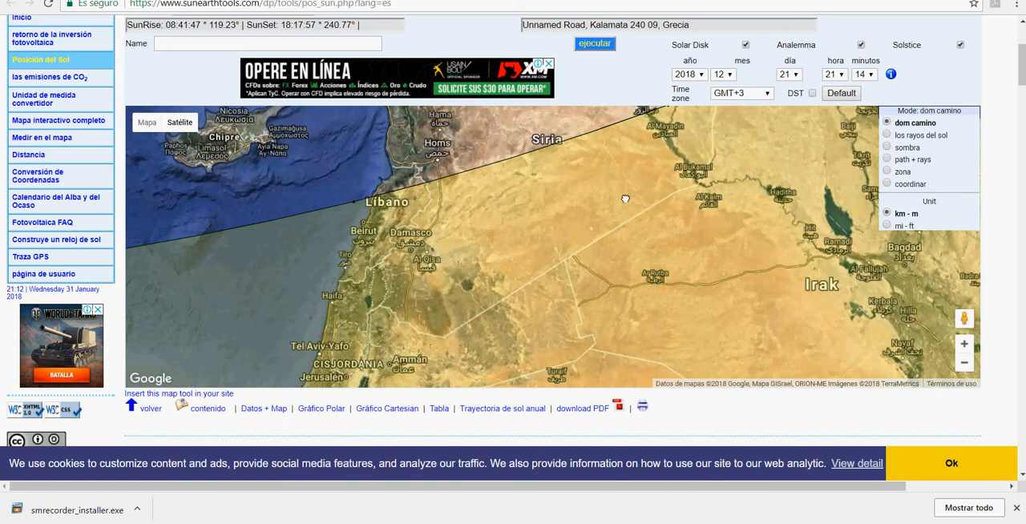
scroll(625, 199, up, 1)
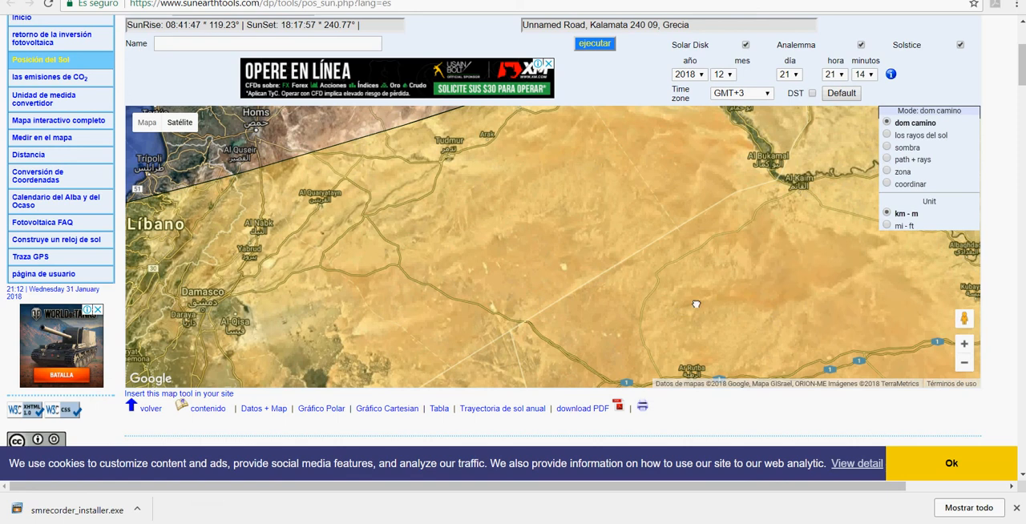
scroll(695, 305, up, 1)
scroll(694, 303, down, 4)
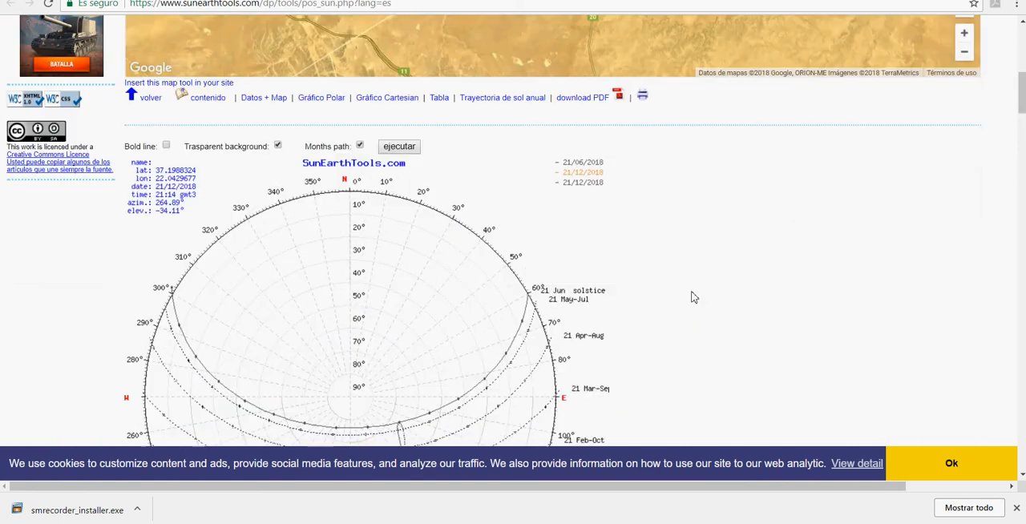
scroll(694, 297, up, 6)
scroll(723, 297, down, 2)
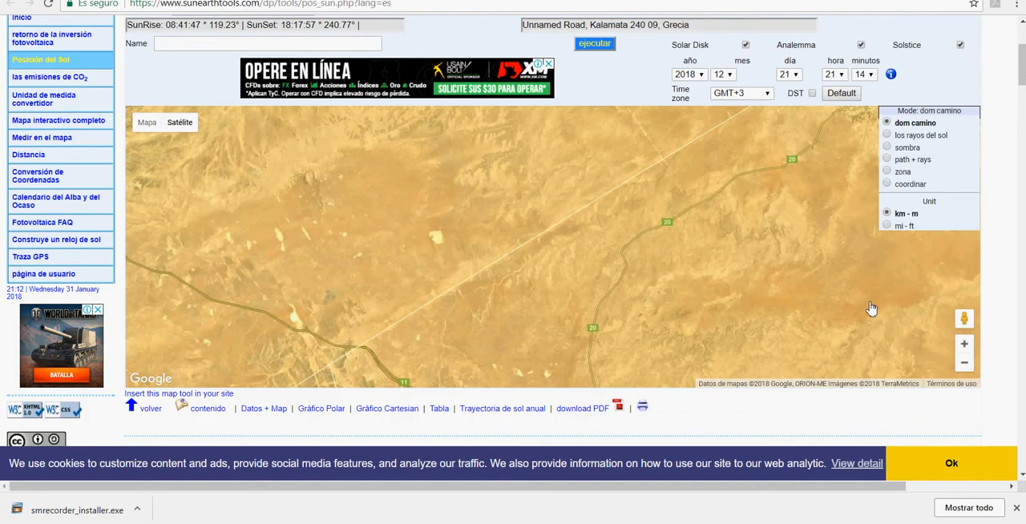
click(964, 363)
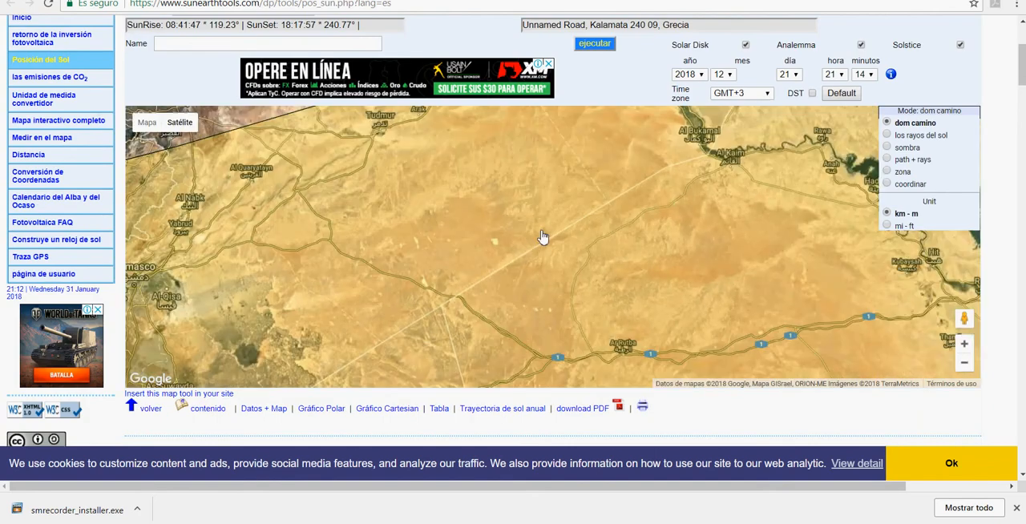
scroll(541, 236, up, 1)
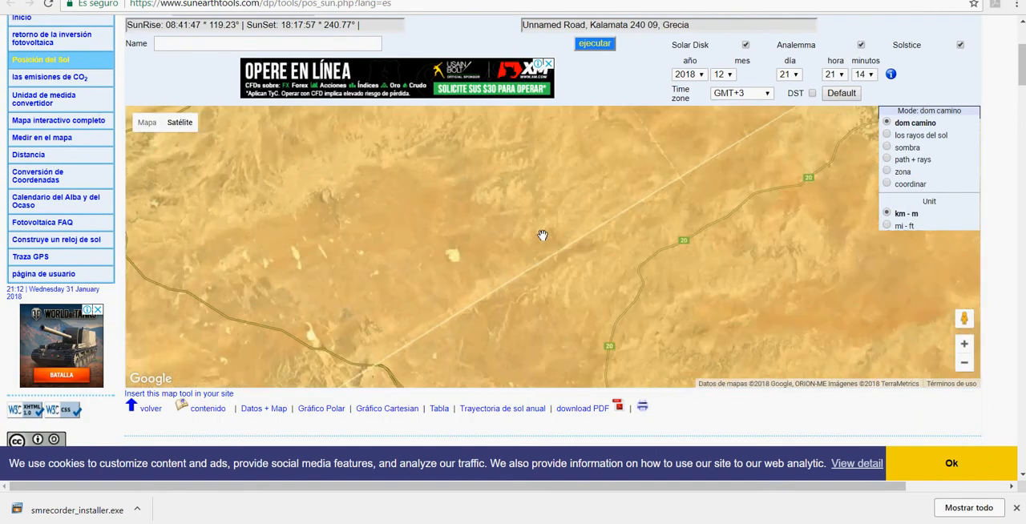
scroll(553, 229, down, 3)
scroll(847, 197, up, 3)
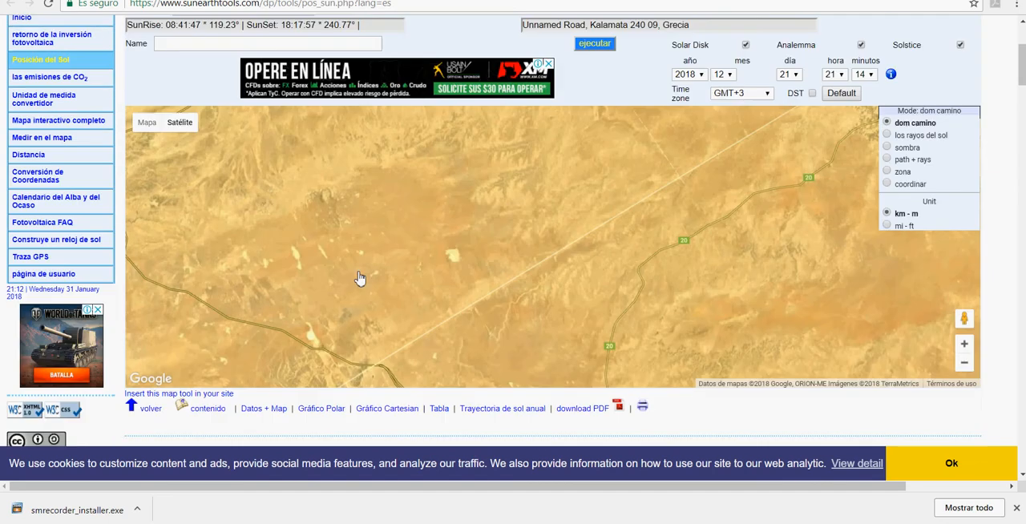
click(964, 363)
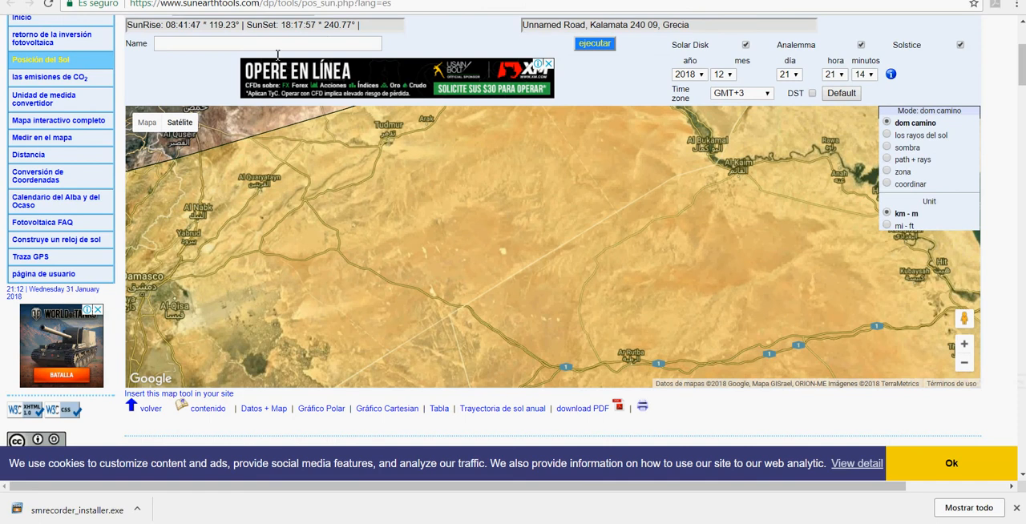
Step: Search for the copied coordinates 18.6793617, -68.4165323 to put the sun position point in Punta Cana, and clear the search text
scroll(277, 55, up, 3)
click(257, 209)
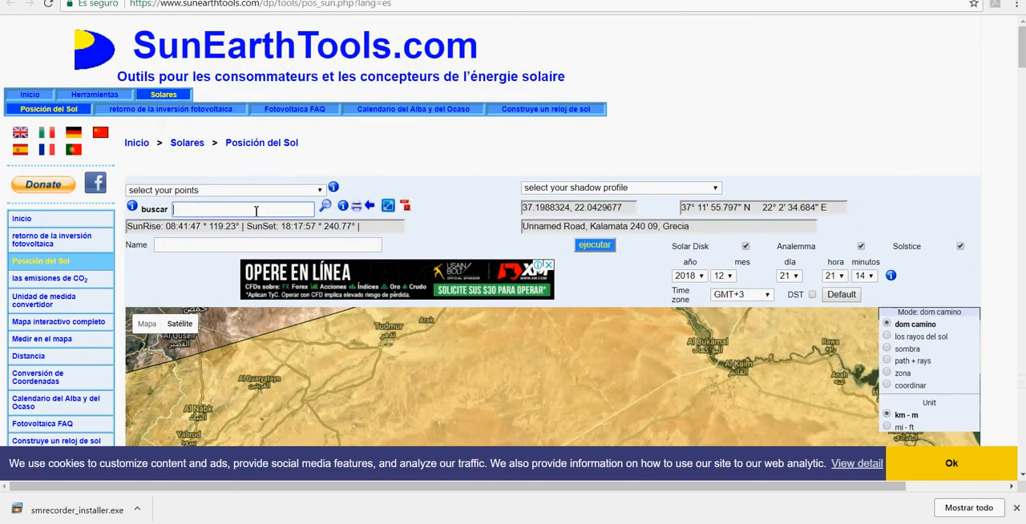
key(ctrl+v)
key(ctrl+a)
key(BackSpace)
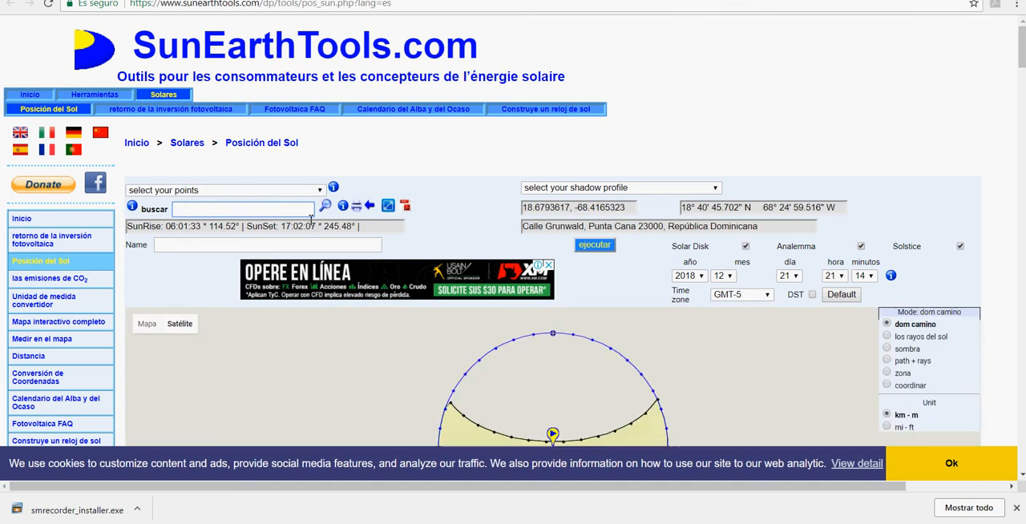
scroll(545, 356, down, 3)
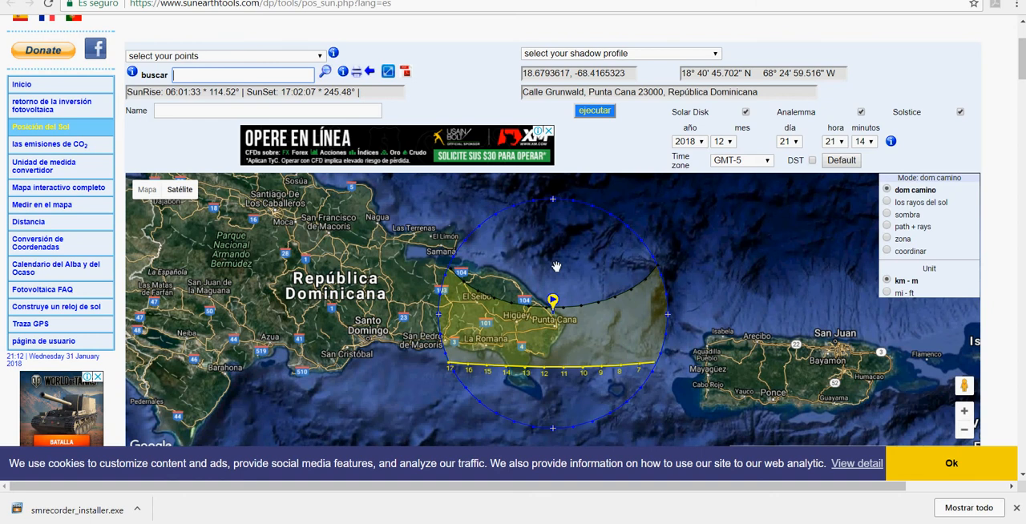
Step: Keep month 12 and day 21 as the study date and set the time zone to GMT-4
scroll(557, 267, up, 2)
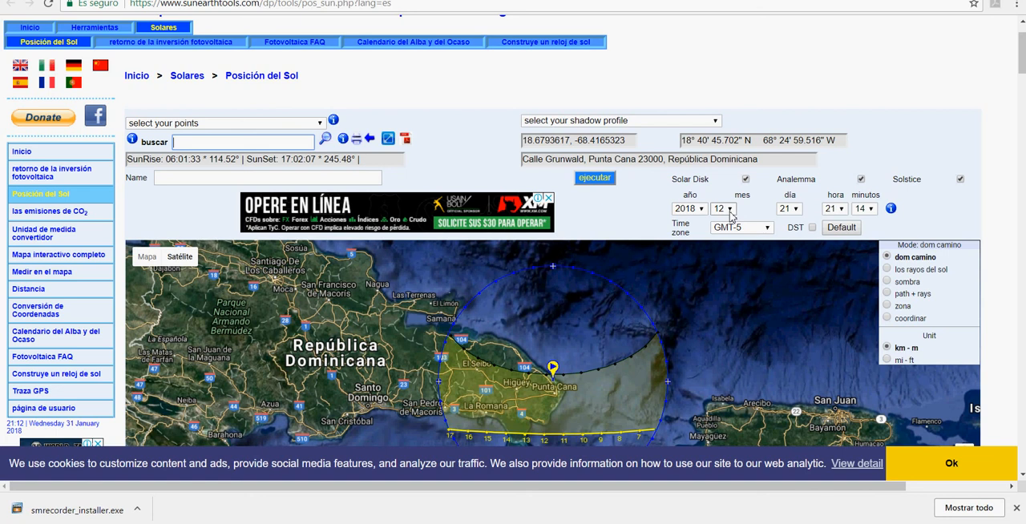
click(729, 210)
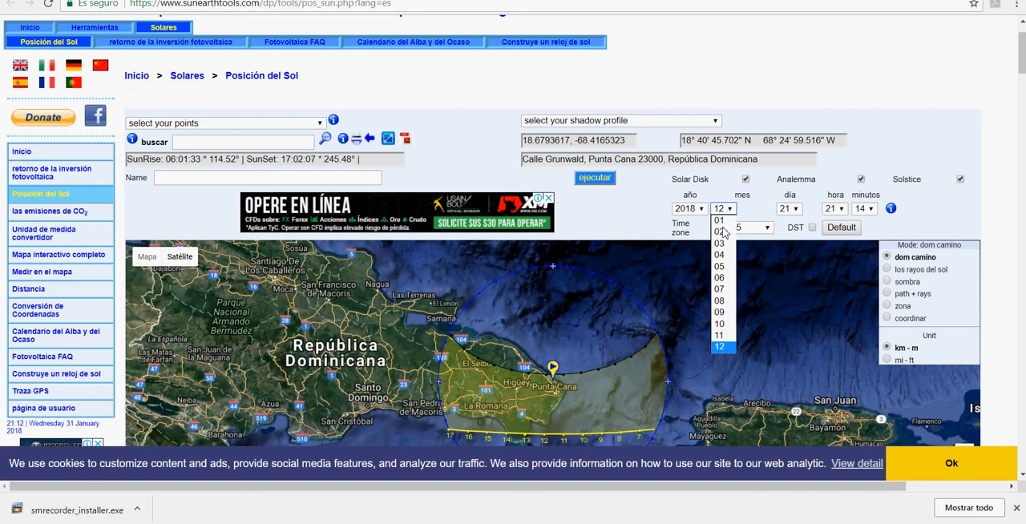
click(796, 211)
click(787, 442)
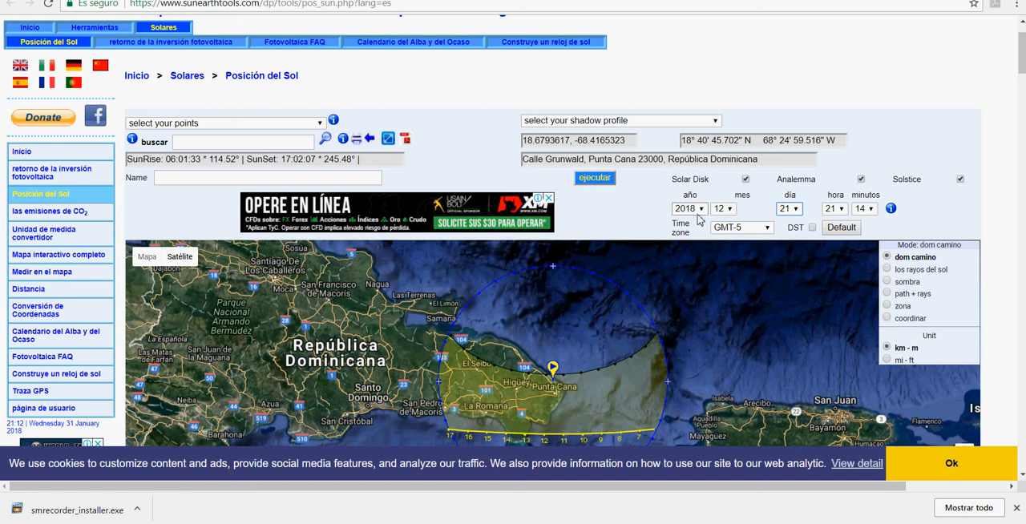
click(736, 230)
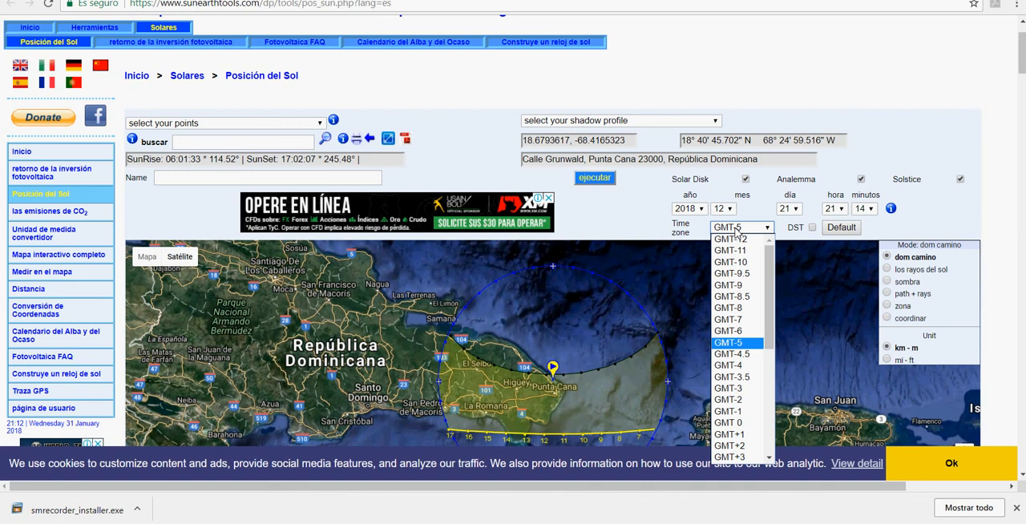
click(742, 369)
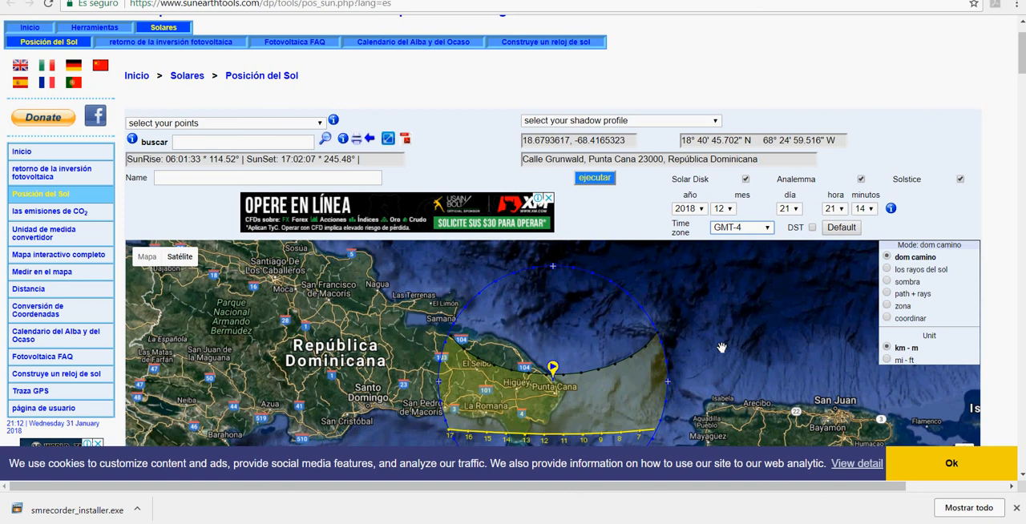
scroll(712, 326, down, 5)
scroll(712, 326, up, 4)
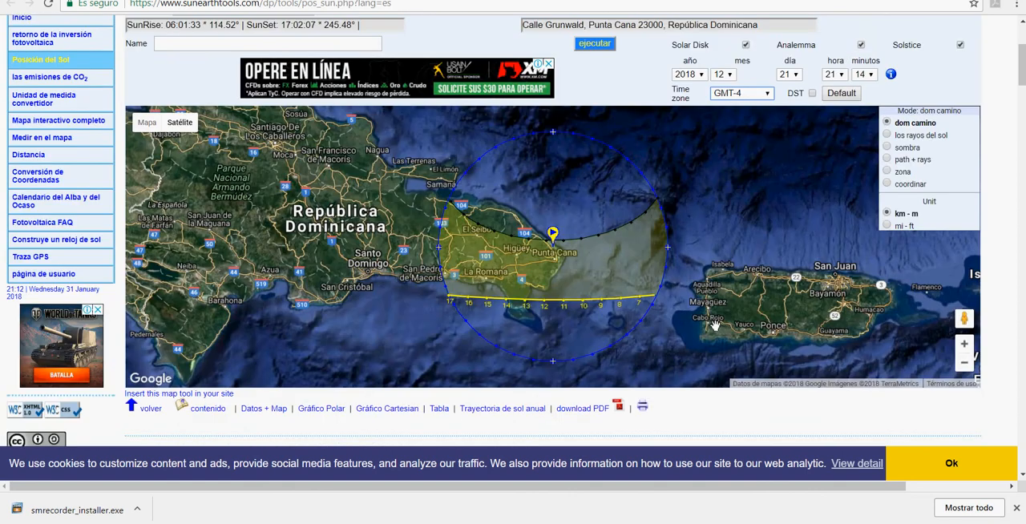
Step: Run the sun position calculation and examine its polar and Cartesian charts and its table of elevation and azimuth at 60-minute steps
click(597, 116)
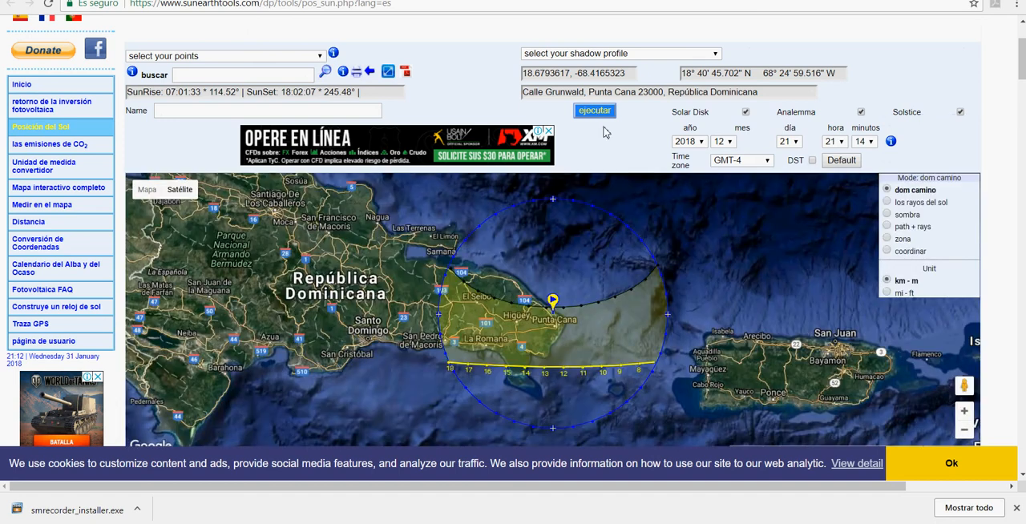
scroll(633, 218, down, 4)
scroll(633, 218, down, 3)
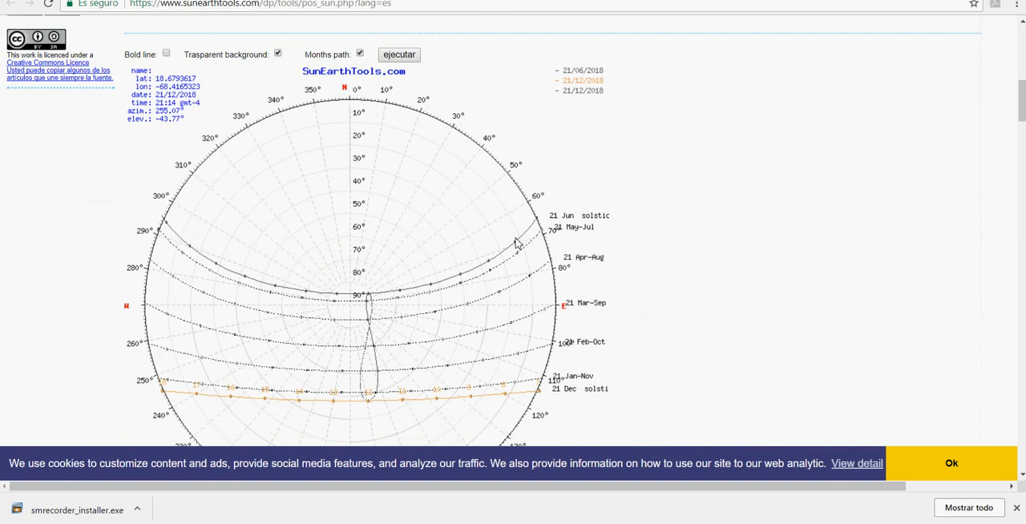
scroll(517, 245, down, 5)
scroll(516, 247, down, 2)
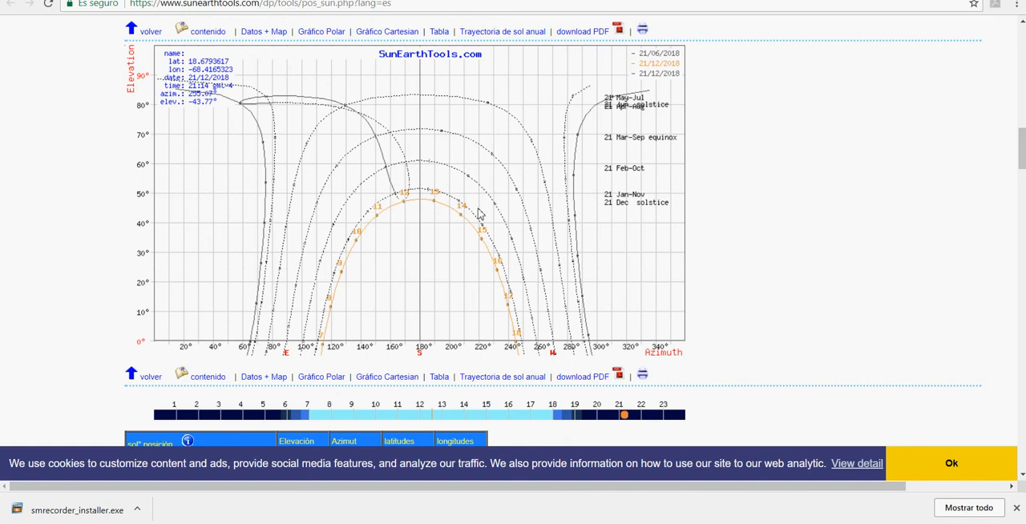
scroll(475, 215, down, 1)
scroll(475, 215, down, 6)
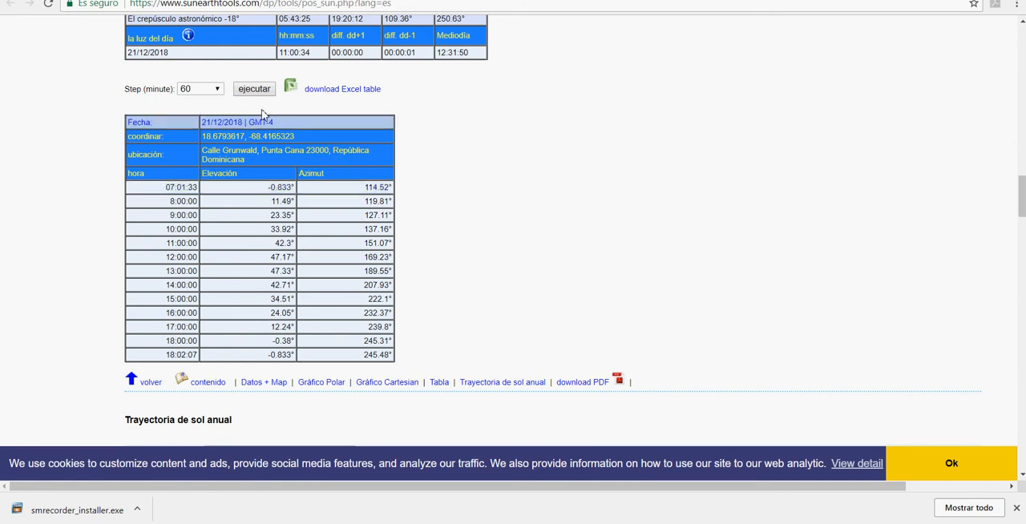
click(217, 90)
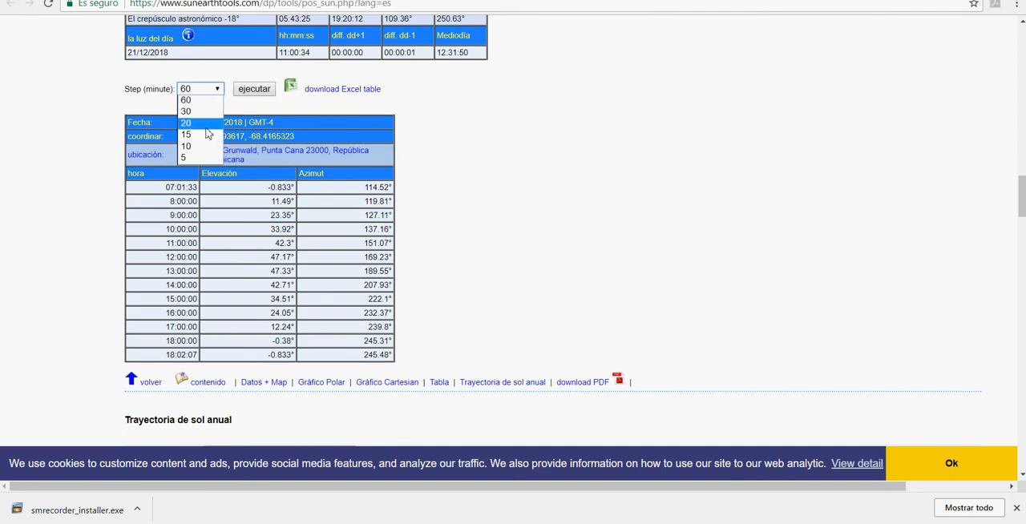
click(281, 110)
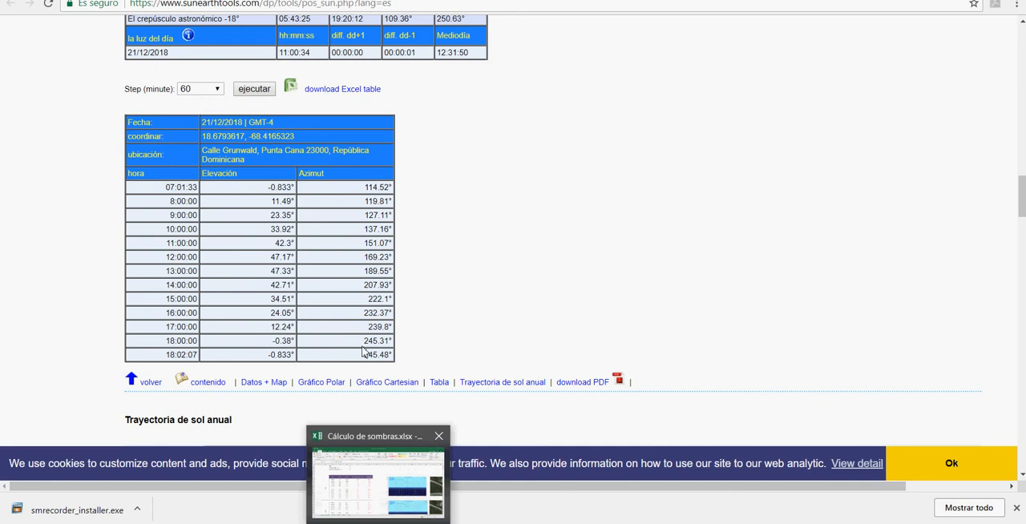
Step: Switch to the Excel workbook Cálculo de sombras.xlsx and examine the 21-dic hours with their sun height and azimuth values
click(378, 523)
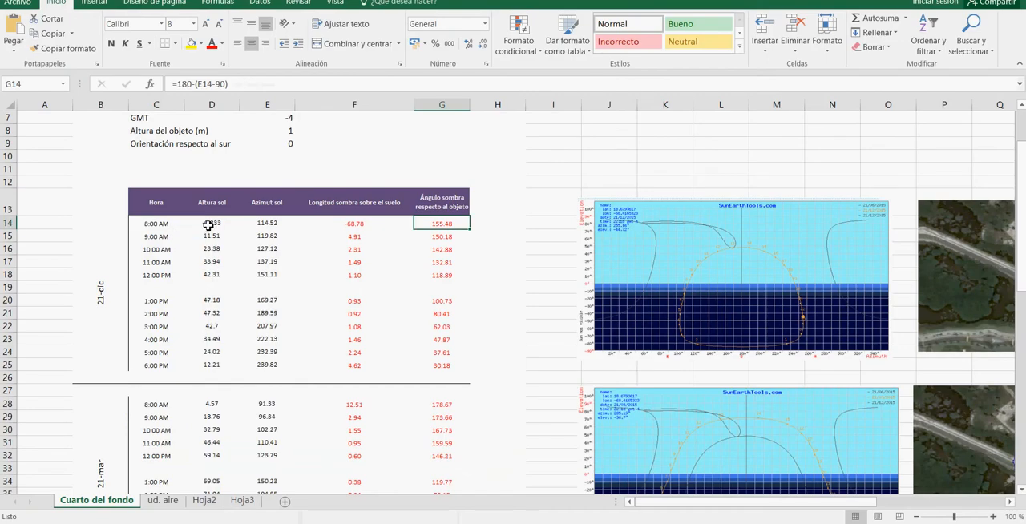
drag(209, 225, 269, 366)
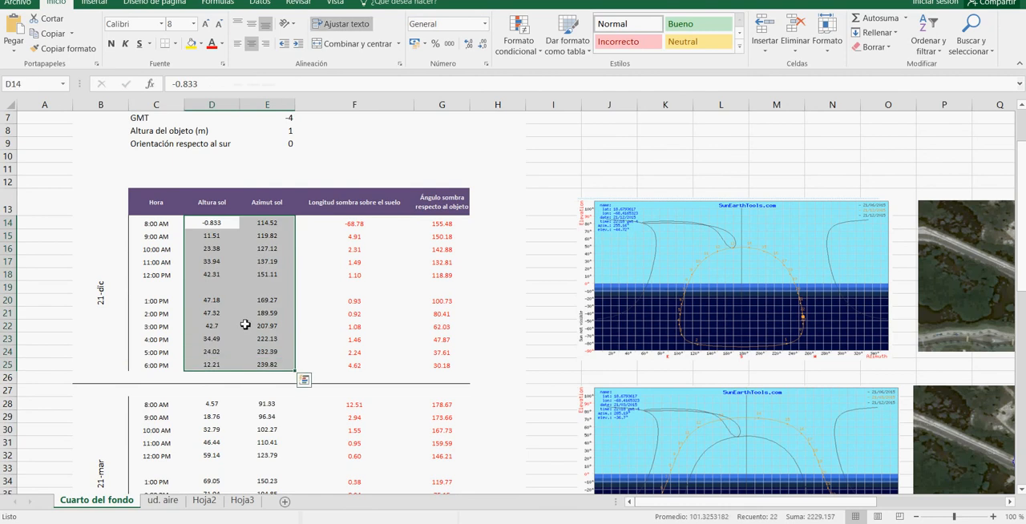
click(165, 227)
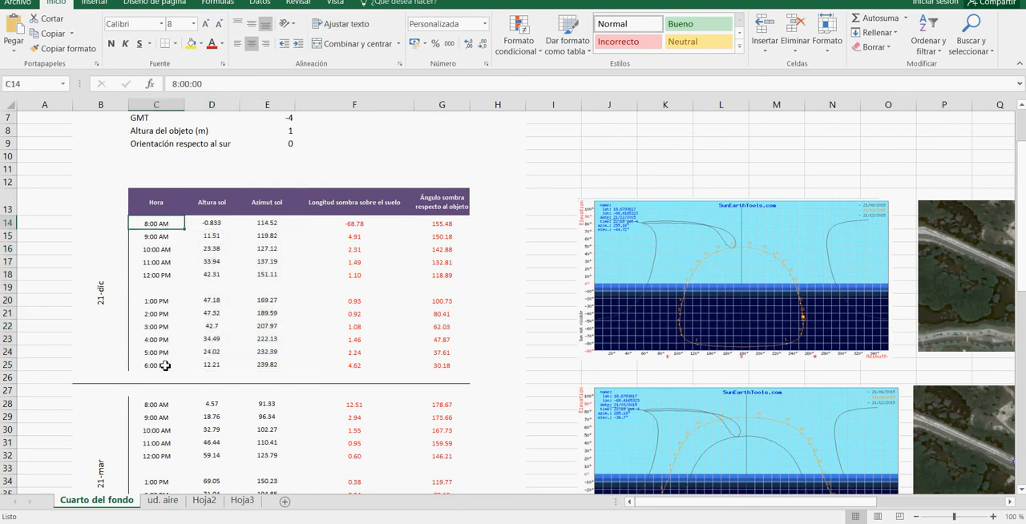
click(165, 365)
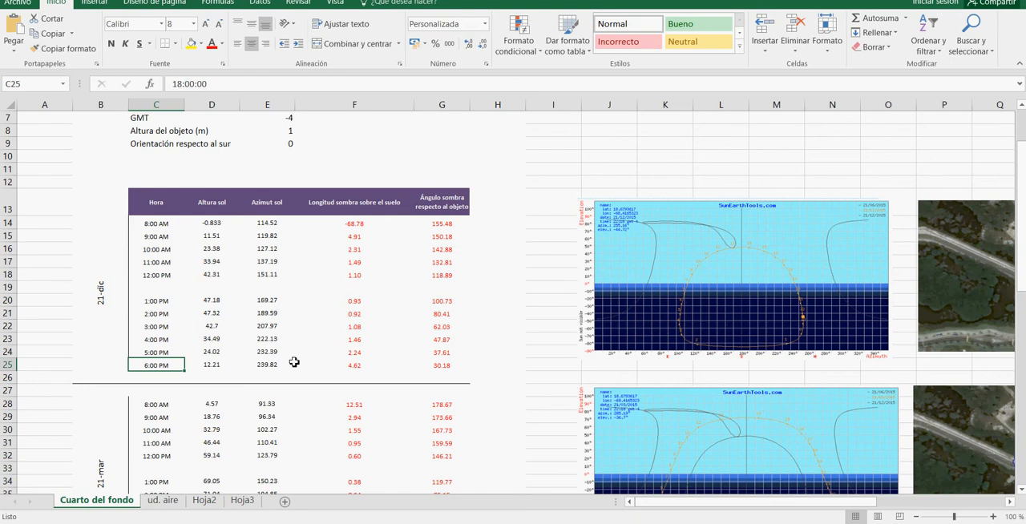
drag(162, 224, 256, 353)
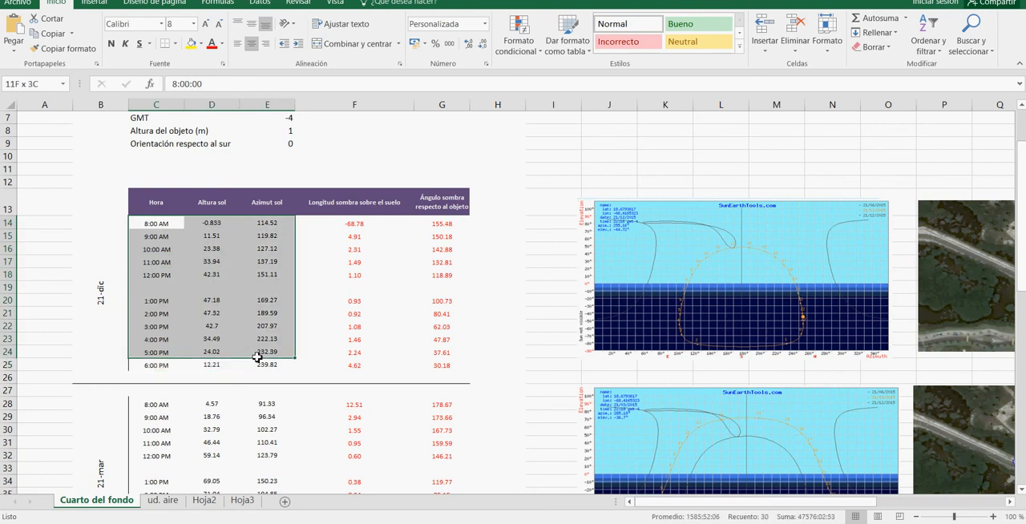
click(191, 251)
Step: Look over the tables for the other study dates, including 21-mar and 21-jun, and return to the first 21-dic sun height
scroll(188, 264, down, 7)
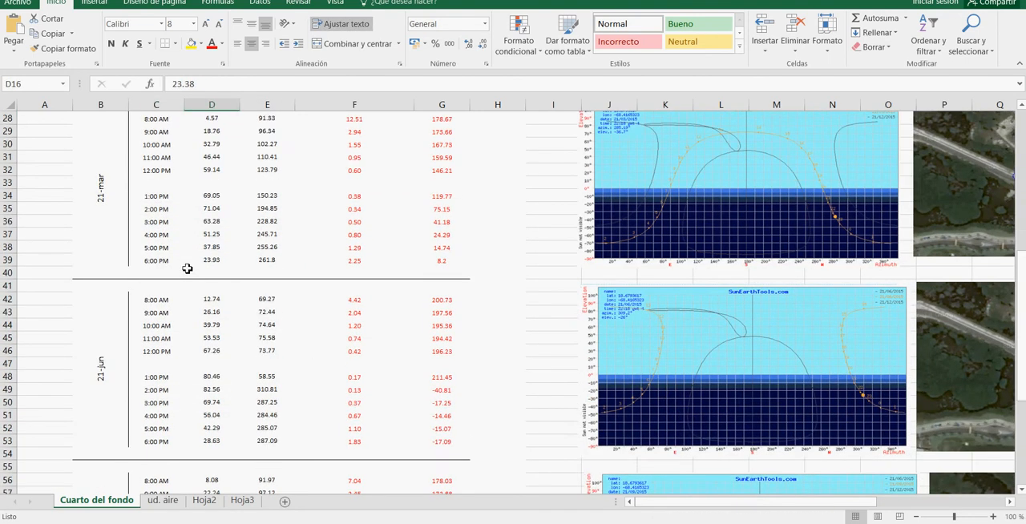
scroll(187, 269, up, 2)
scroll(187, 269, down, 5)
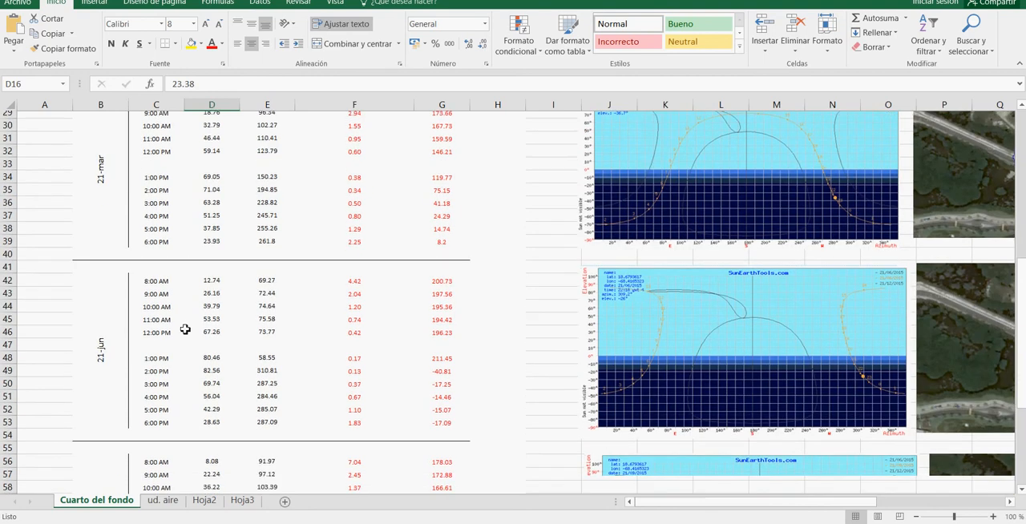
scroll(187, 411, up, 4)
scroll(187, 412, up, 4)
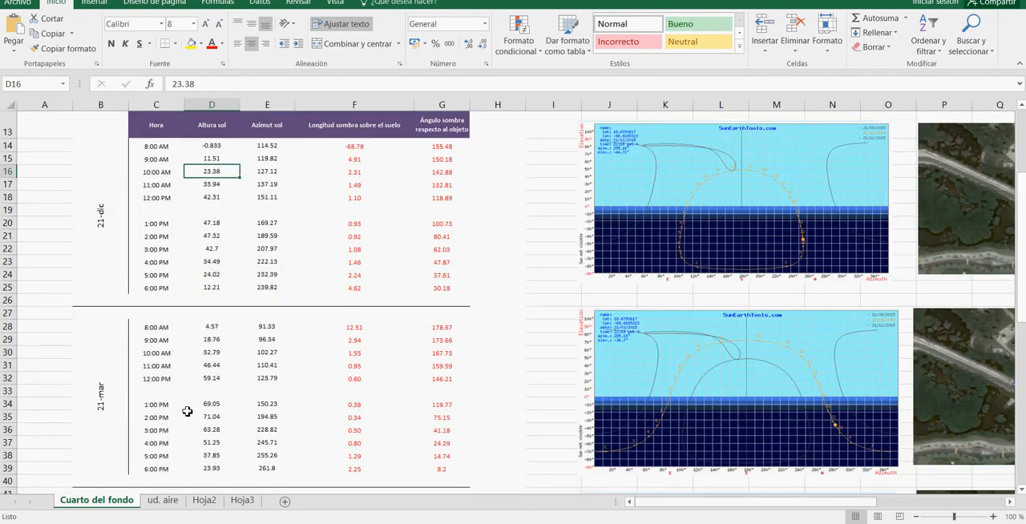
click(213, 148)
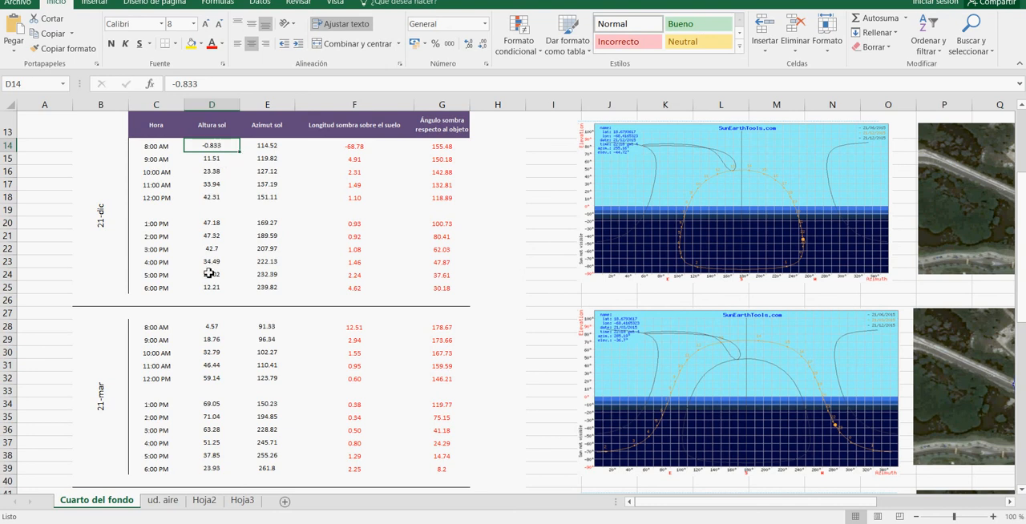
Step: Switch to AutoCAD and draw a vertical line for the object and a ground line about 8.5 long running left from its base
key(alt+Tab)
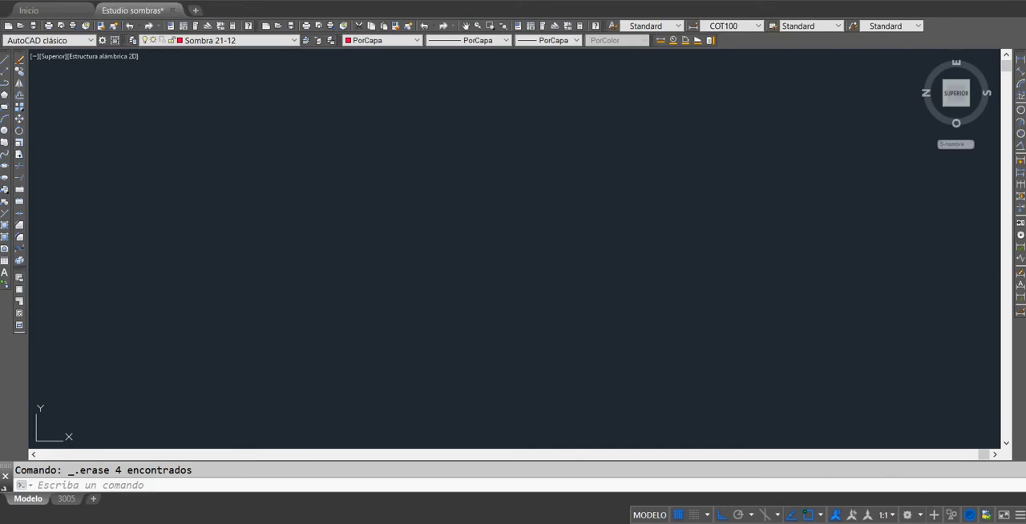
click(5, 60)
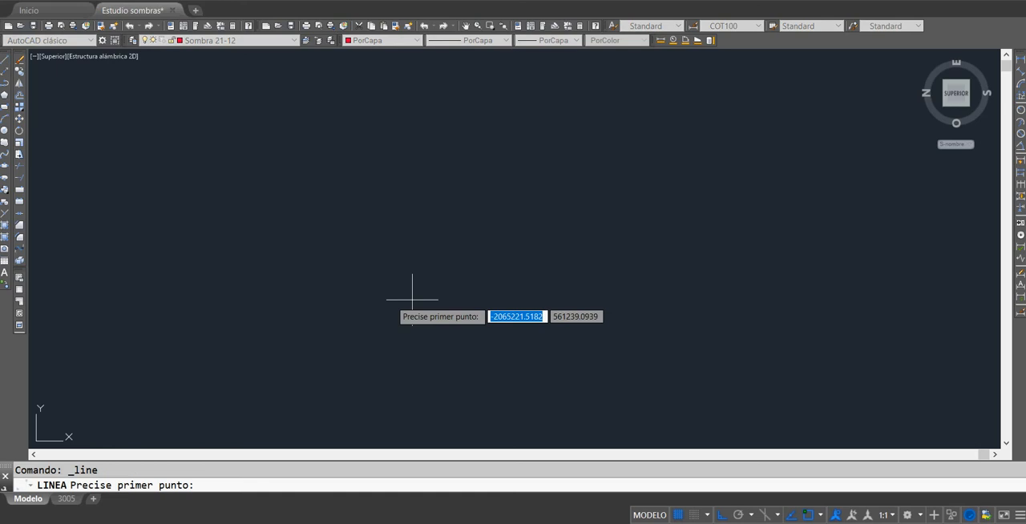
click(594, 192)
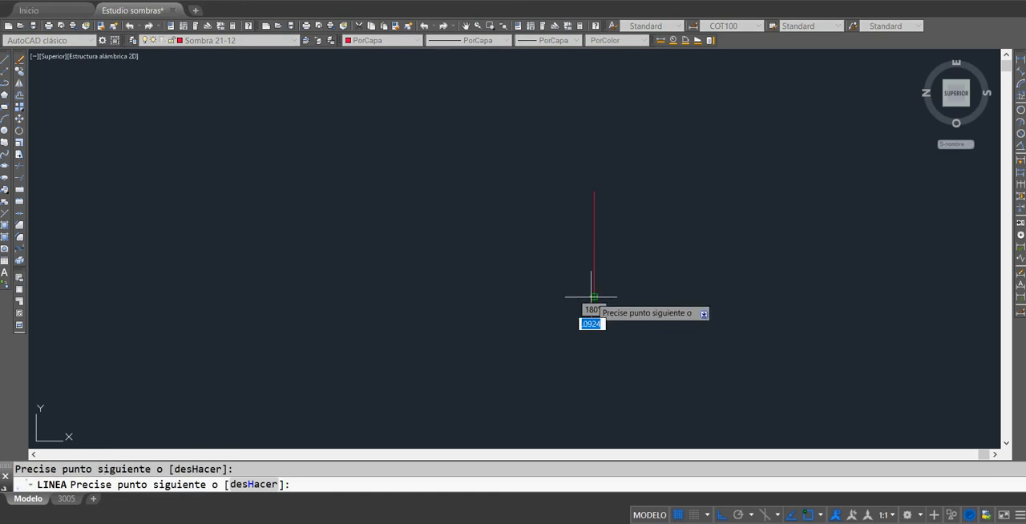
double_click(593, 296)
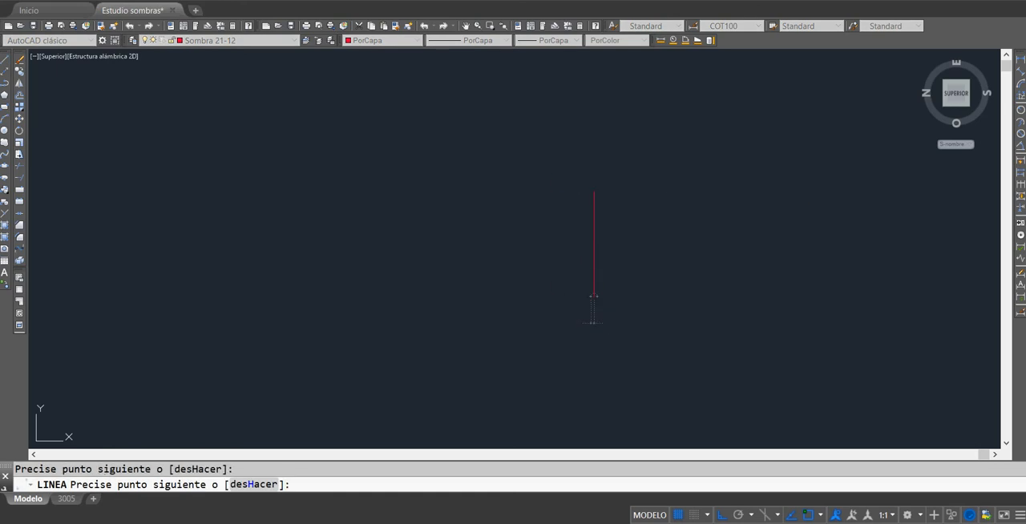
click(300, 297)
key(Escape)
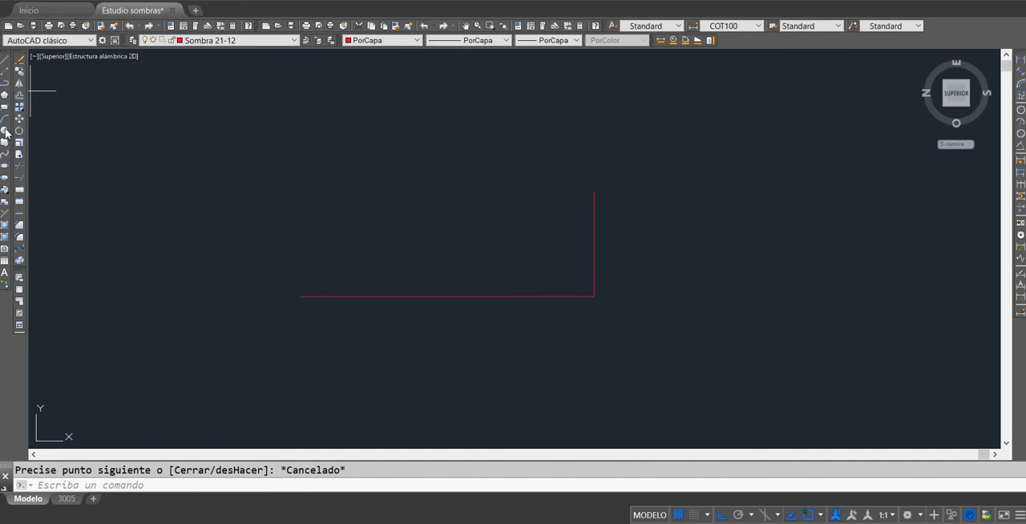
Step: Draw a small circle for the sun above and to the right of the vertical line
click(4, 133)
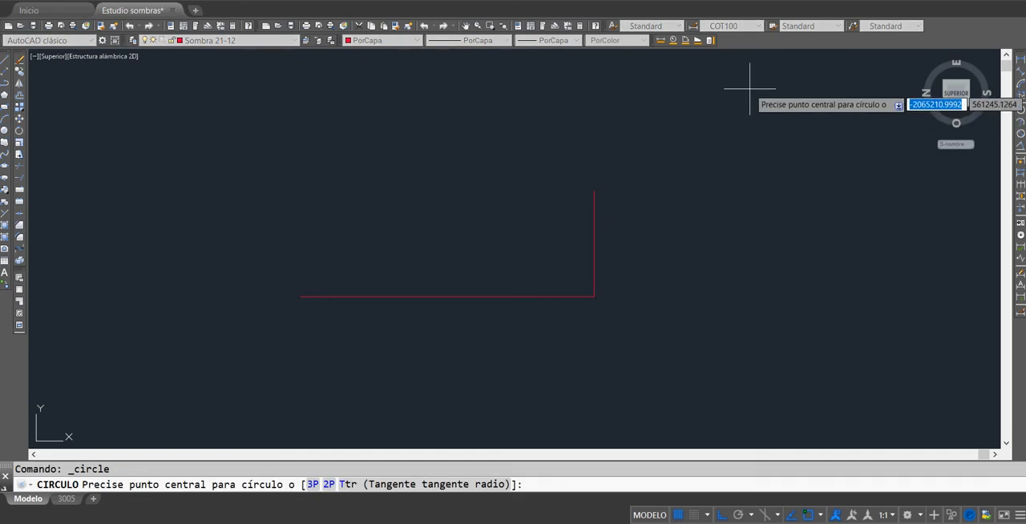
click(749, 88)
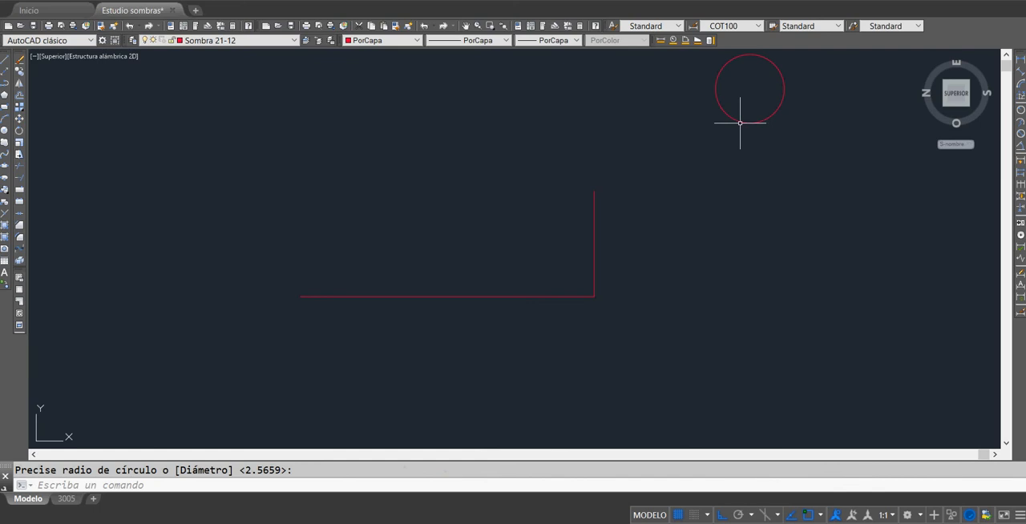
click(740, 122)
Step: Turn Ortho off and draw a line from the circle's centre to the top of the vertical line
click(4, 60)
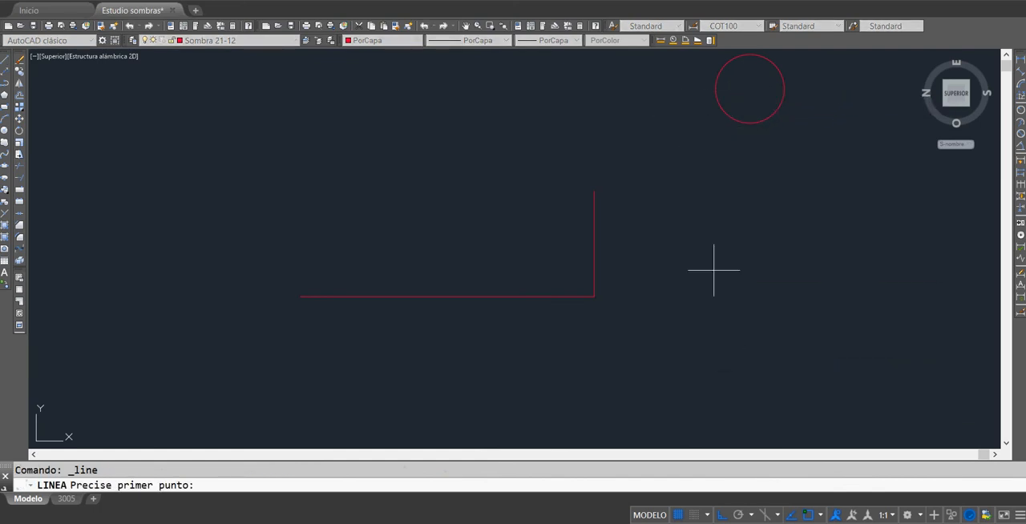
click(722, 515)
click(748, 88)
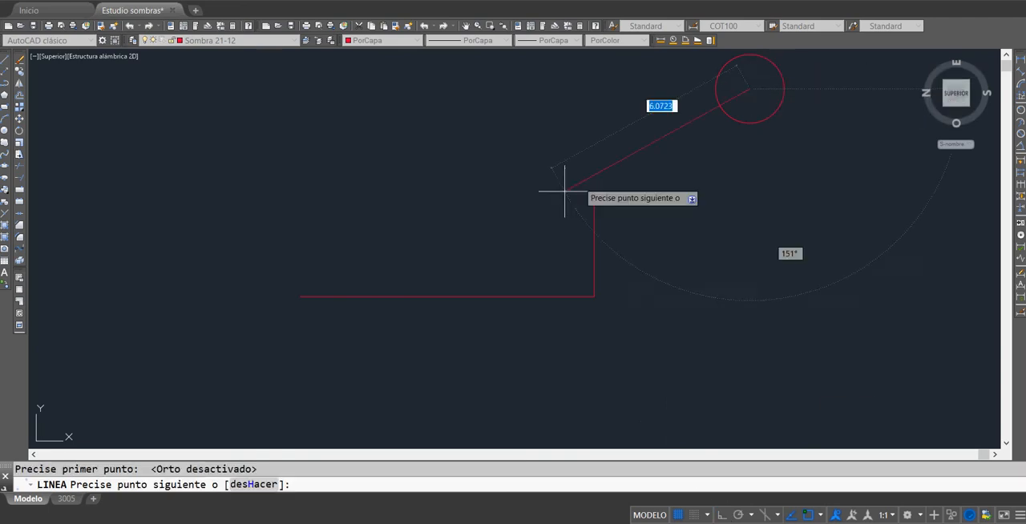
click(595, 190)
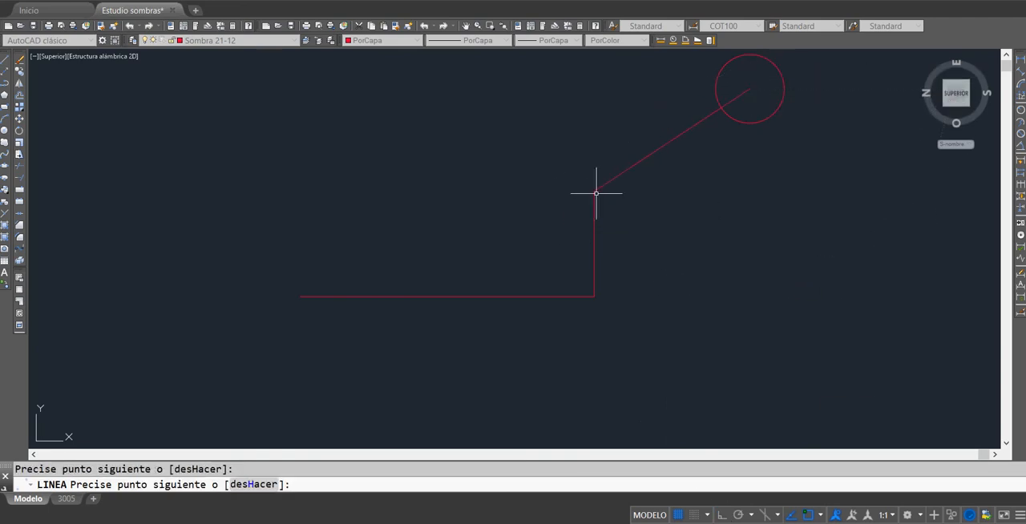
key(Escape)
Step: Stretch the sun ray's lower end along its own direction by about 7.4 so that it crosses the ground line
click(597, 187)
click(595, 190)
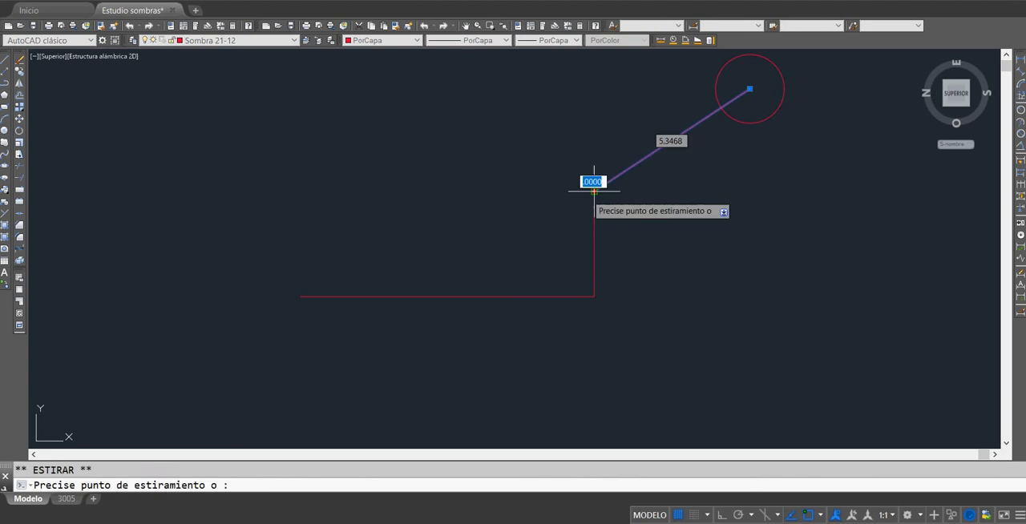
click(378, 332)
key(Escape)
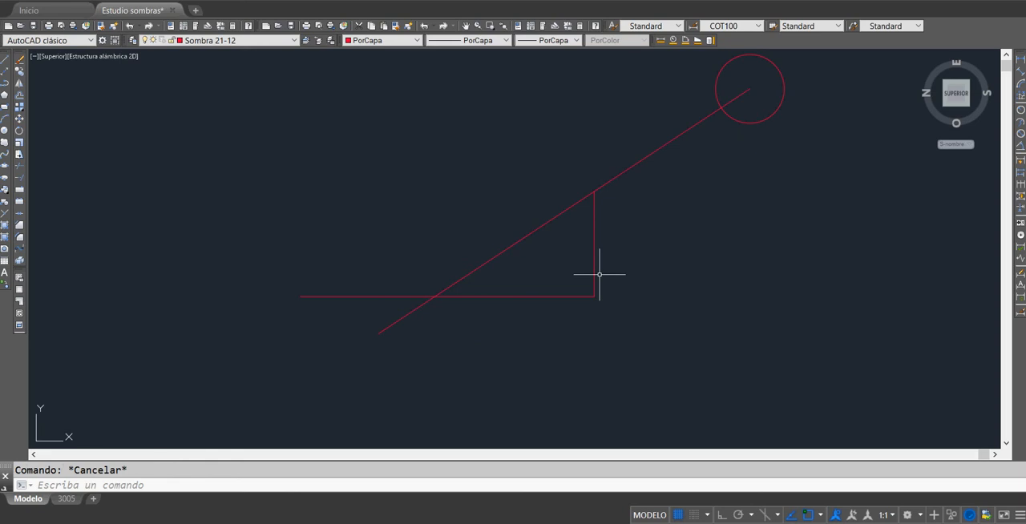
Step: Measure the angle between the sun ray and the ground line
click(690, 40)
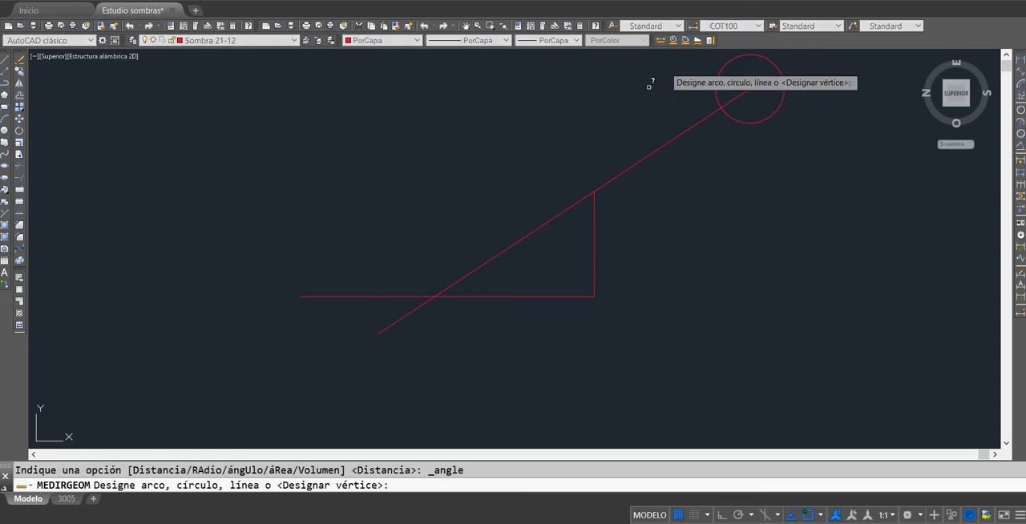
click(556, 214)
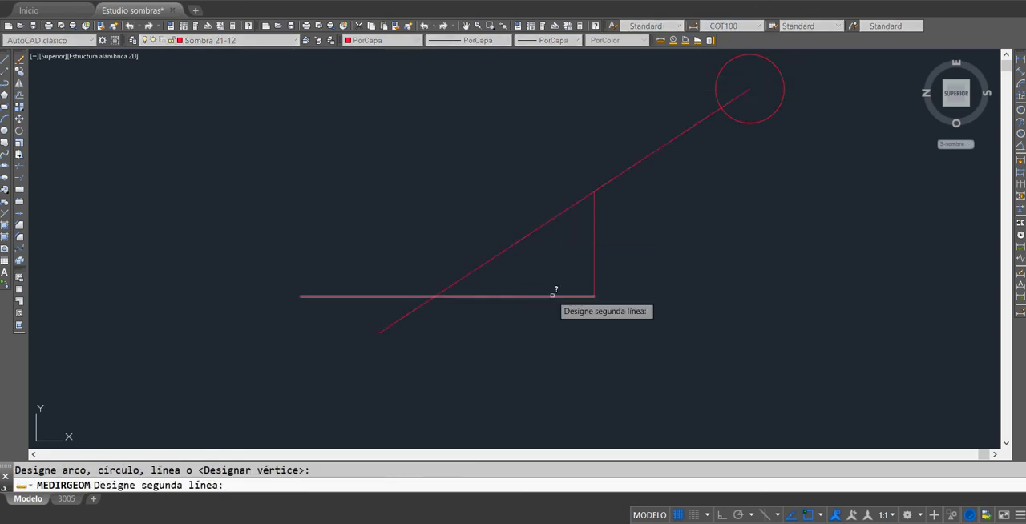
click(553, 297)
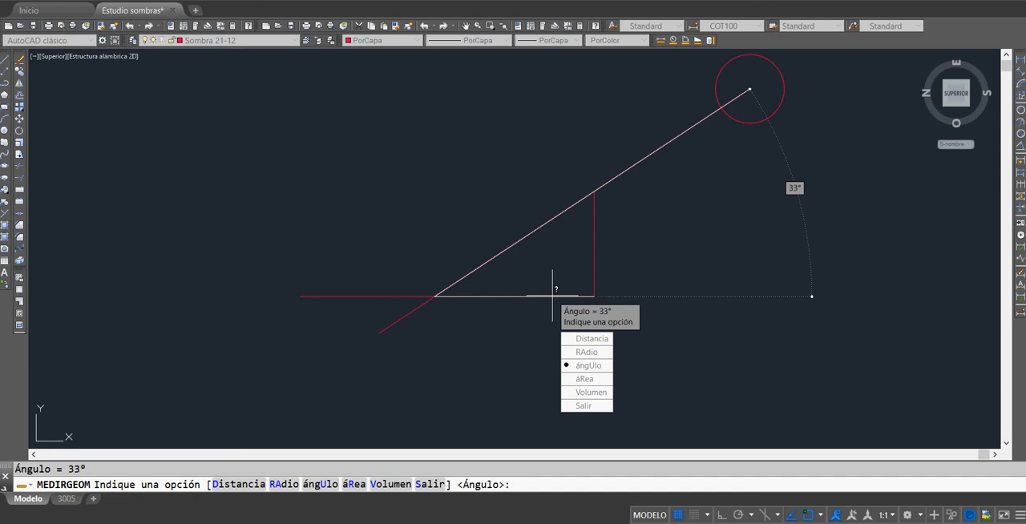
key(Escape)
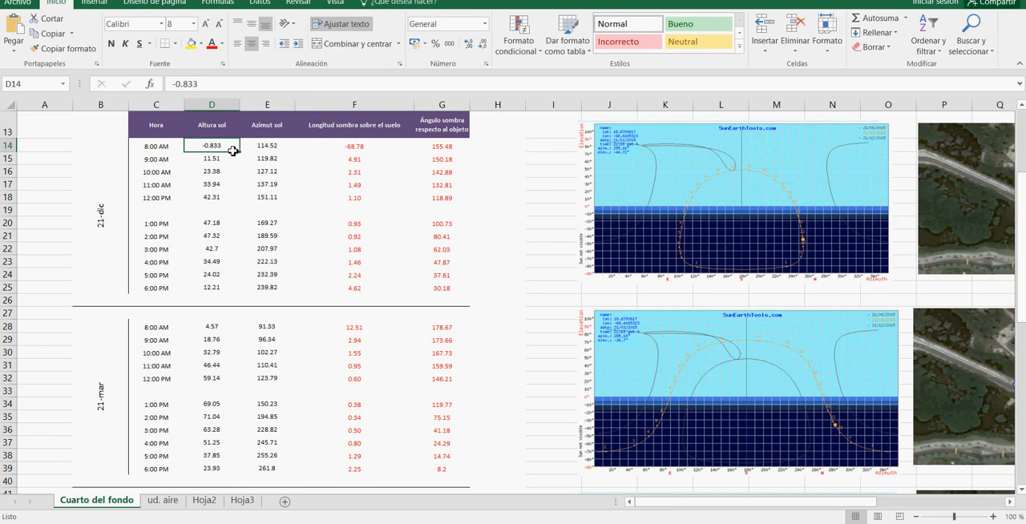
Step: Switch to the Excel shadow workbook and examine the azimuth values for the 21-dic hours
scroll(232, 151, down, 6)
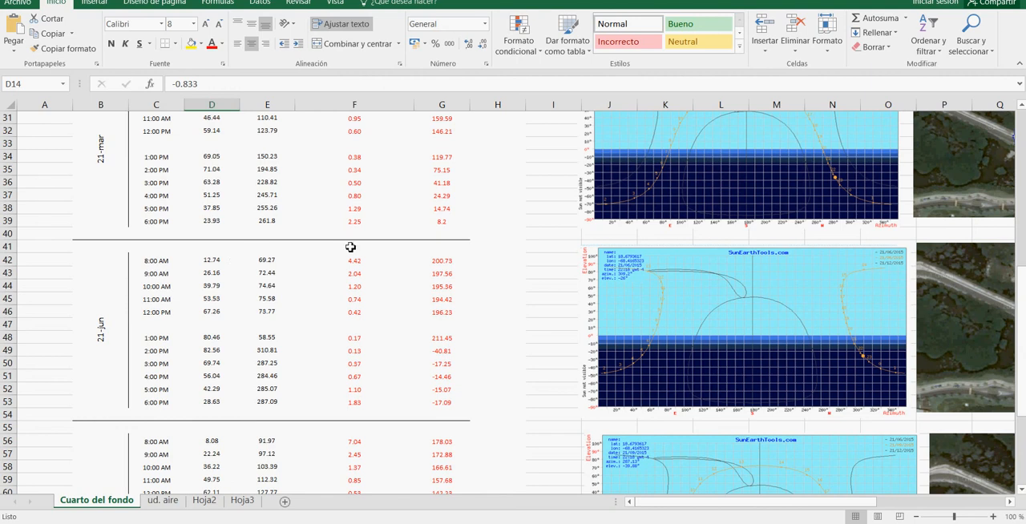
scroll(350, 247, up, 6)
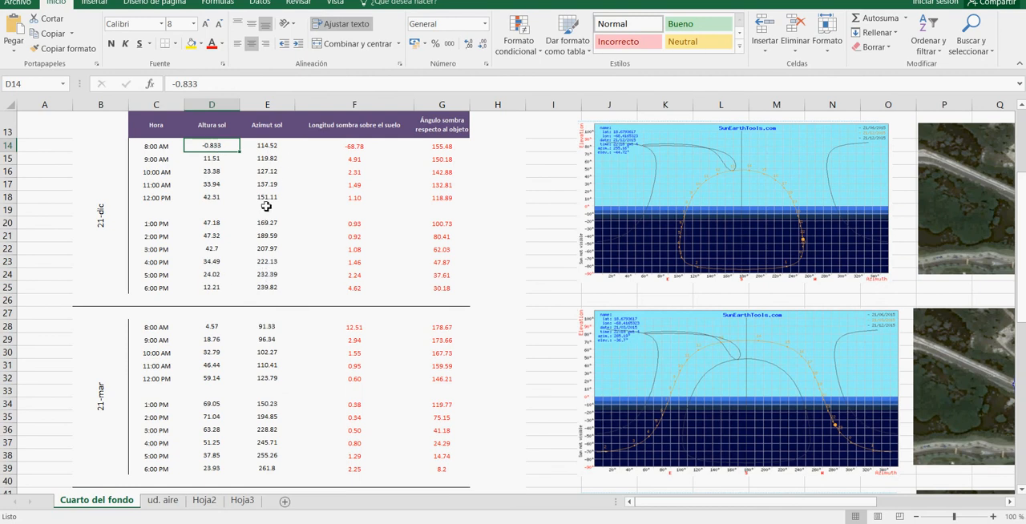
drag(272, 149, 277, 290)
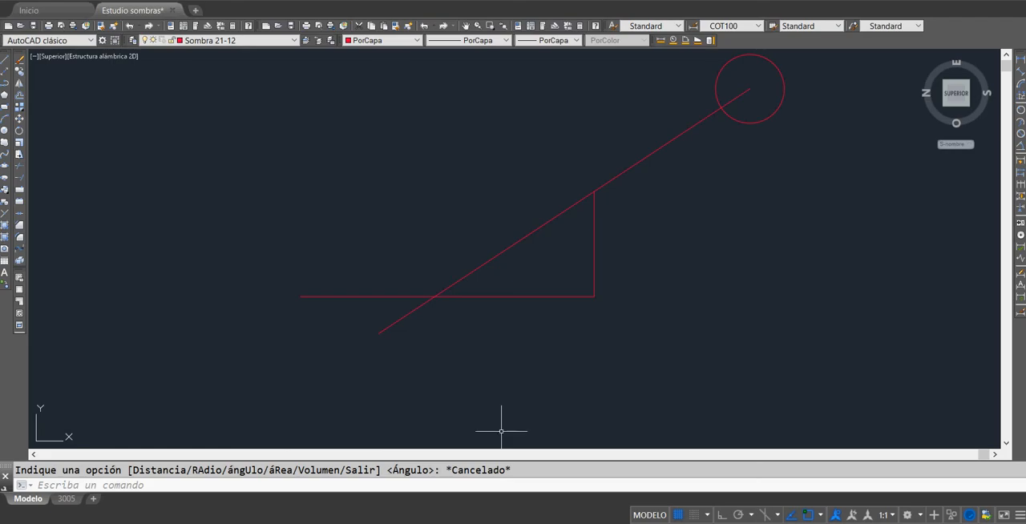
Step: Draw a second, larger circle in the empty area on the far side of the sun ray diagram
scroll(568, 268, down, 2)
scroll(509, 286, up, 2)
scroll(284, 167, down, 2)
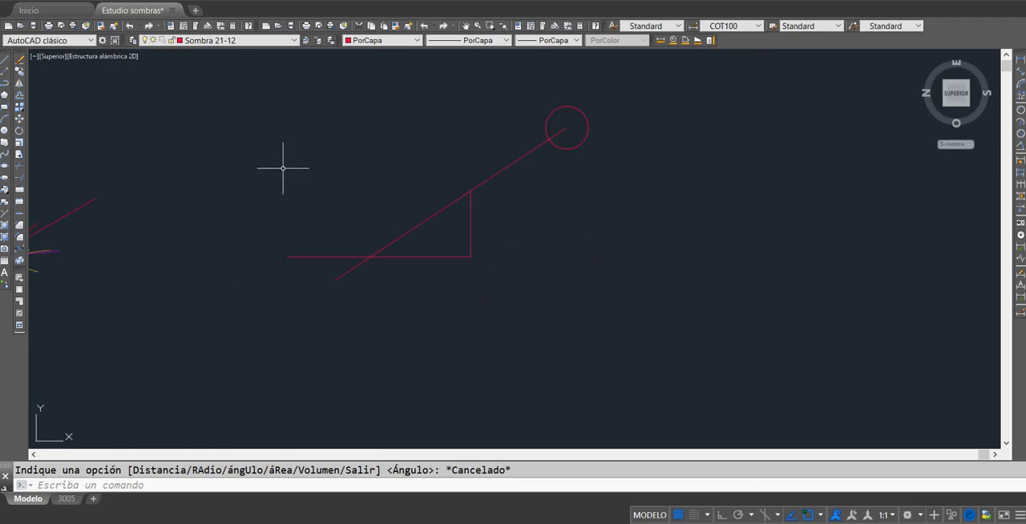
mouse_move(684, 192)
middle_down()
mouse_move(393, 194)
mouse_move(348, 229)
middle_up()
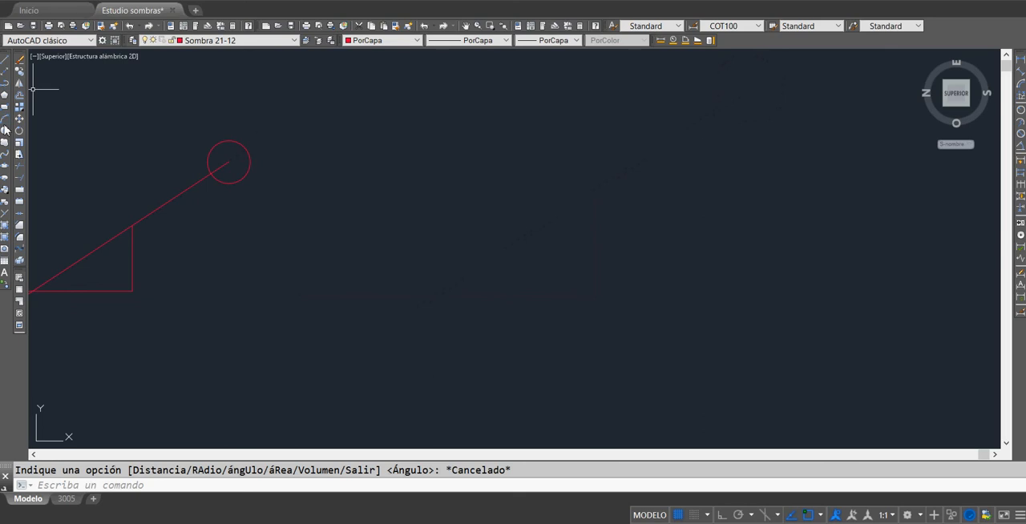
click(5, 130)
click(638, 228)
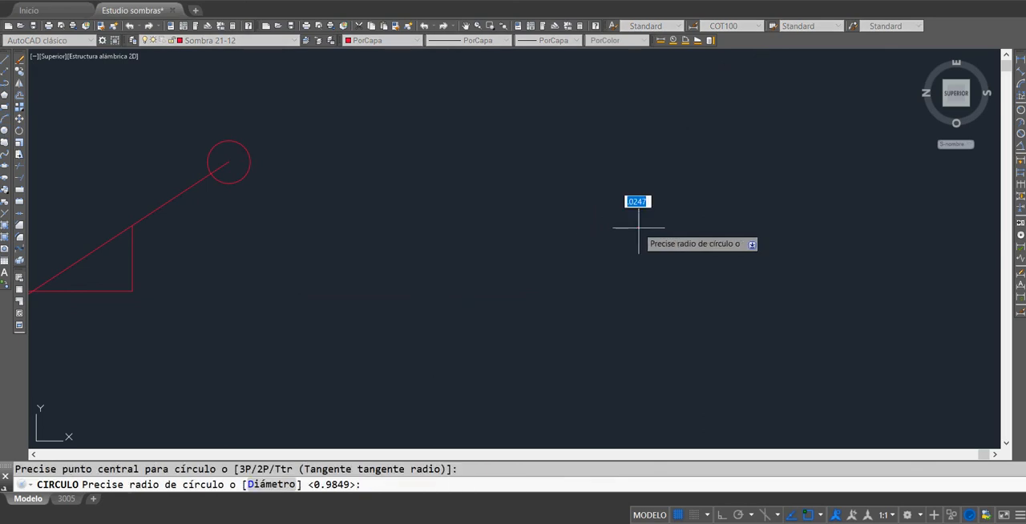
click(705, 210)
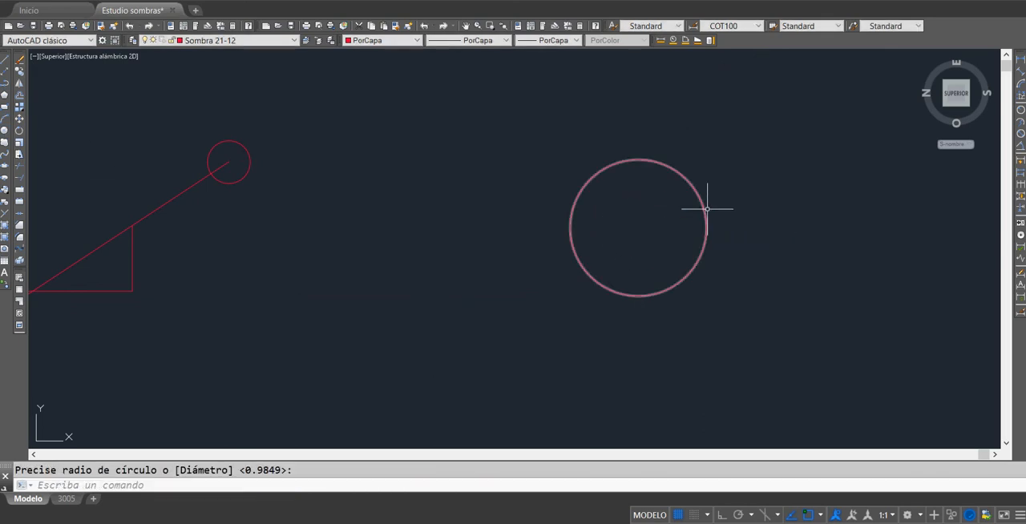
Step: Turn Ortho on and draw a vertical line about 7.8 long downward from the new circle's centre
click(5, 60)
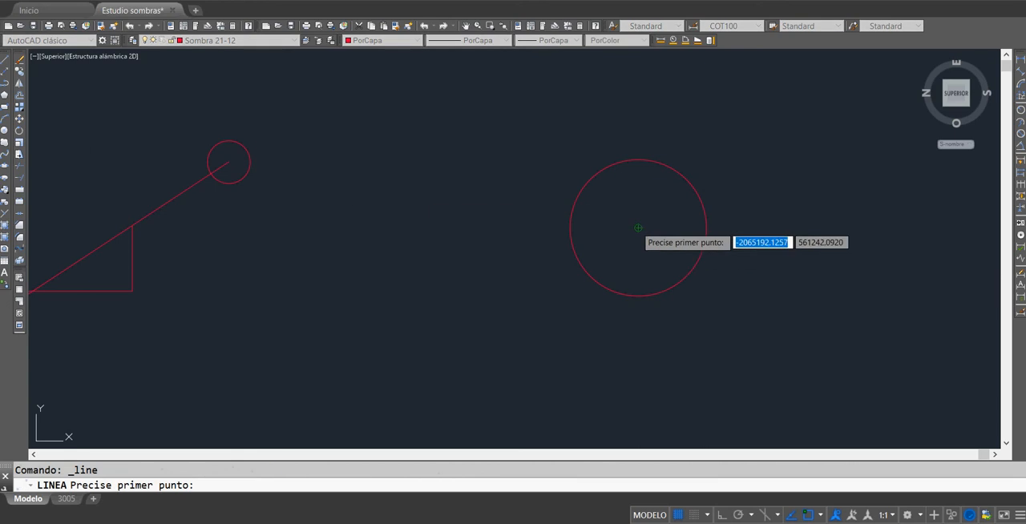
click(638, 228)
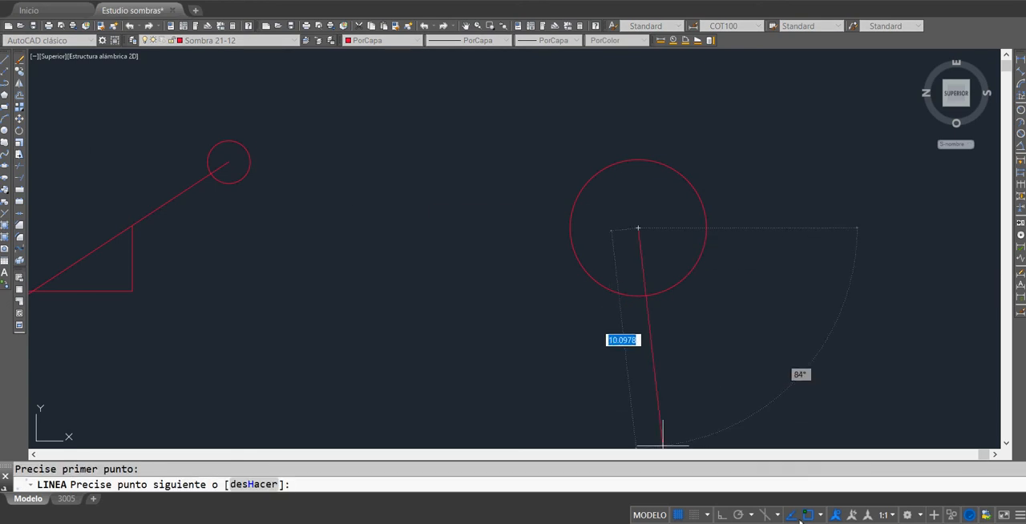
click(726, 517)
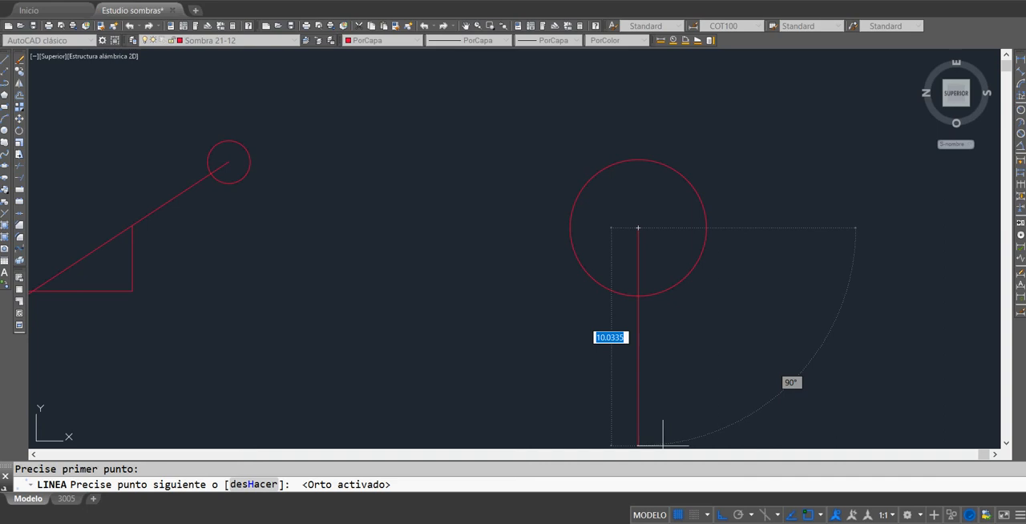
click(660, 396)
key(Escape)
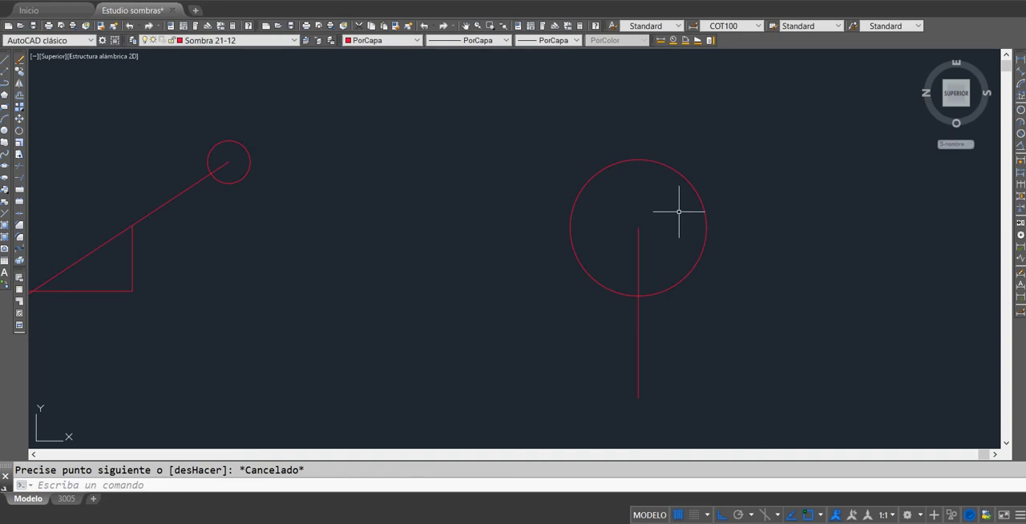
Step: Draw a vertical line upward from the larger circle's centre to just beyond its edge
click(637, 245)
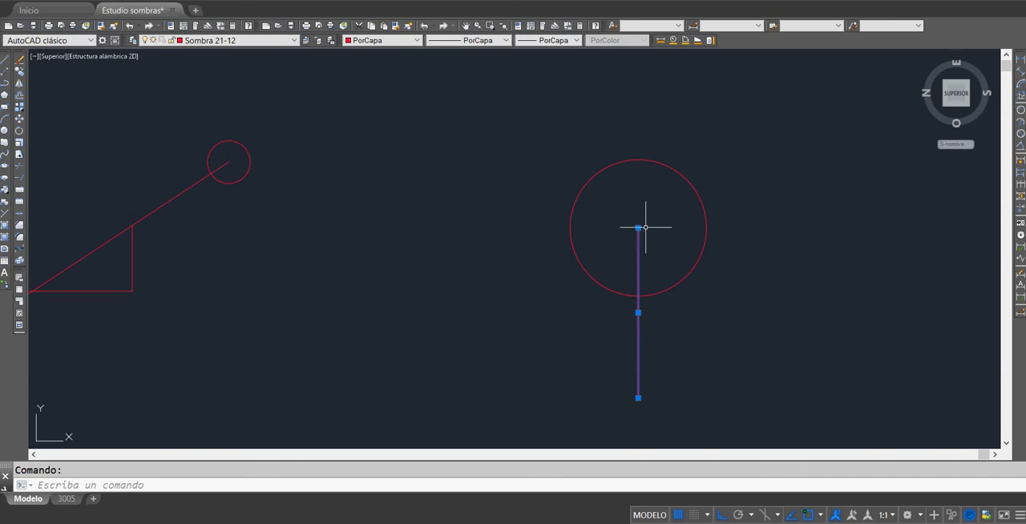
mouse_move(639, 229)
click(5, 59)
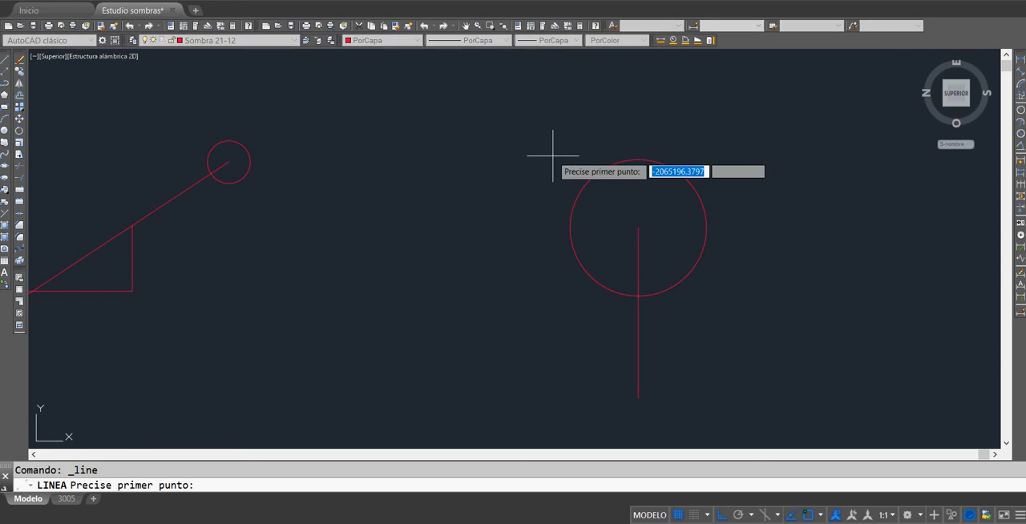
click(637, 228)
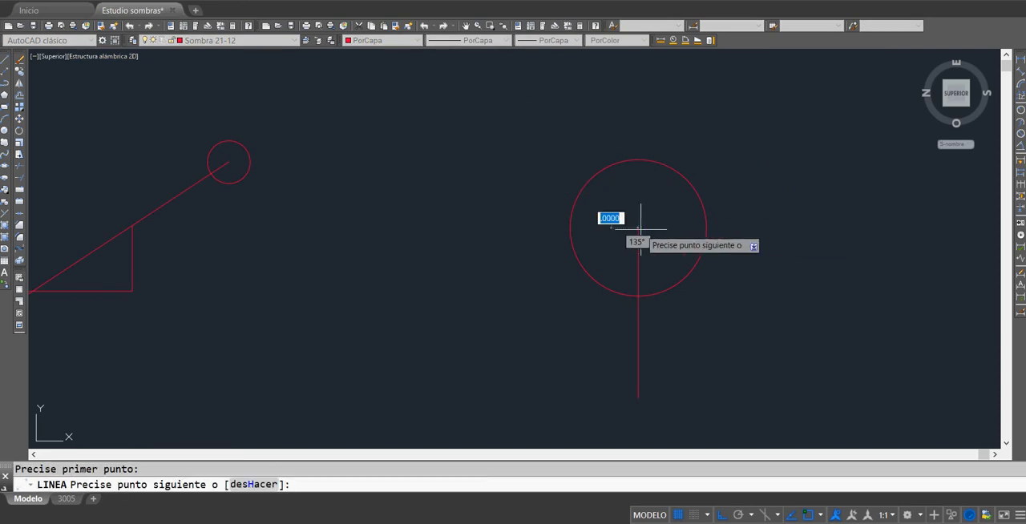
click(637, 127)
key(Escape)
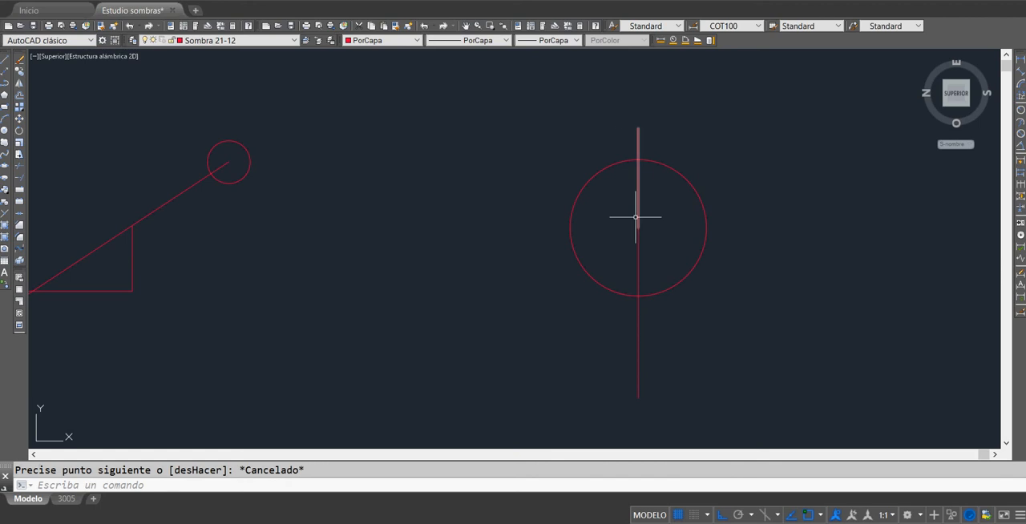
Step: Draw a horizontal line from the larger circle's centre toward the south, extending past its edge
click(6, 59)
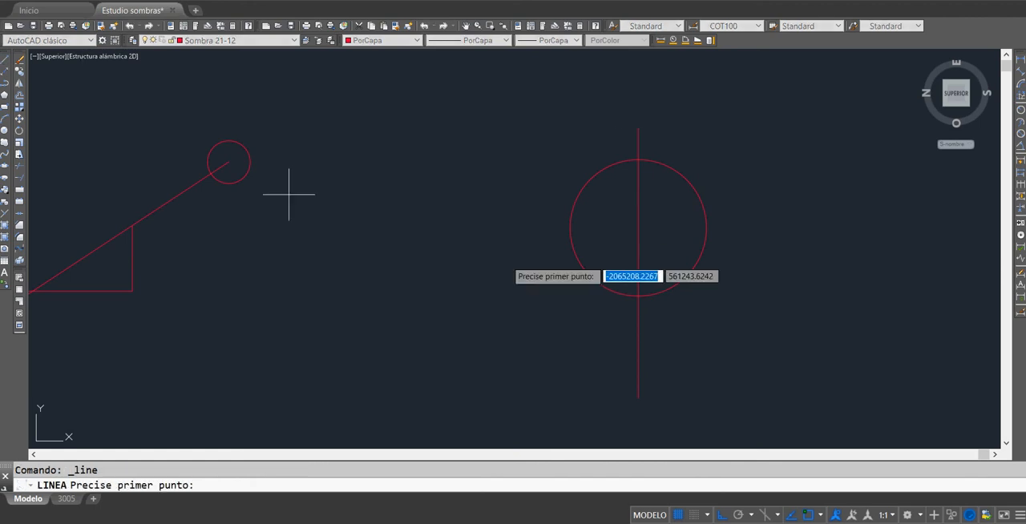
click(638, 227)
click(777, 220)
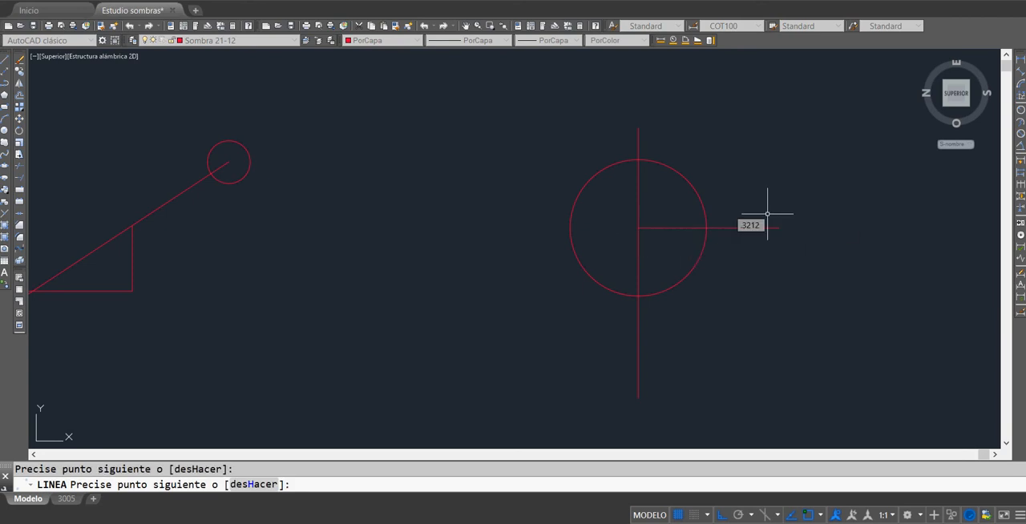
key(Escape)
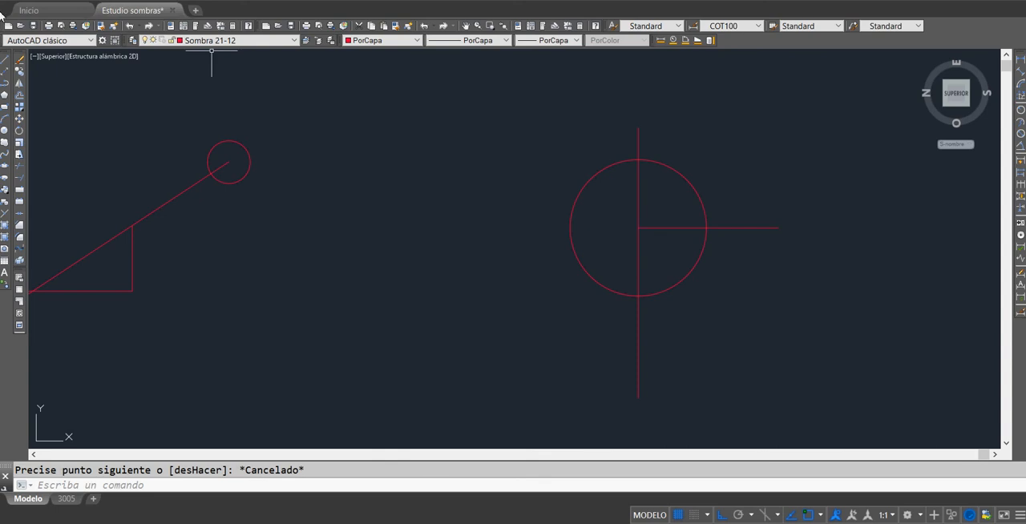
Step: Turn Ortho off and draw an inclined line from the larger circle's centre, ending slightly below the horizontal line
click(6, 59)
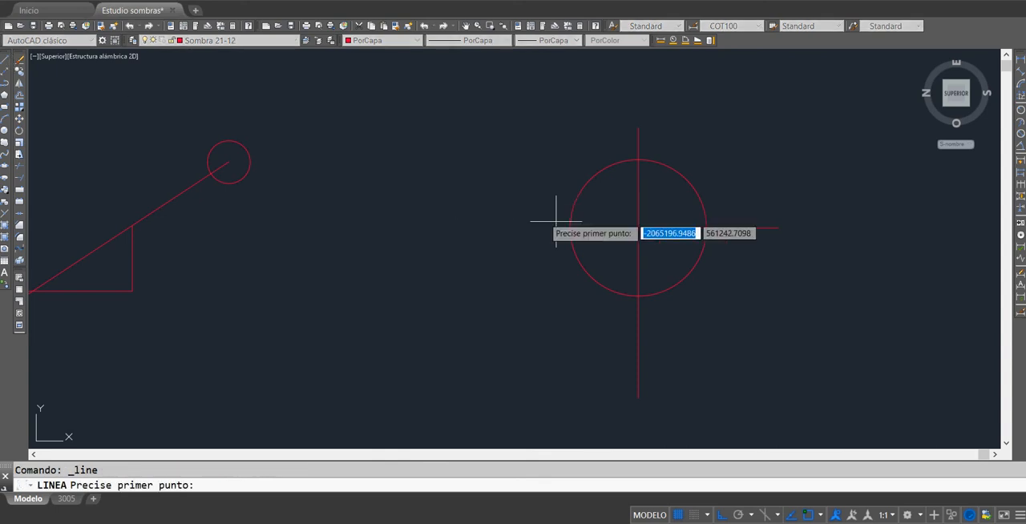
click(638, 227)
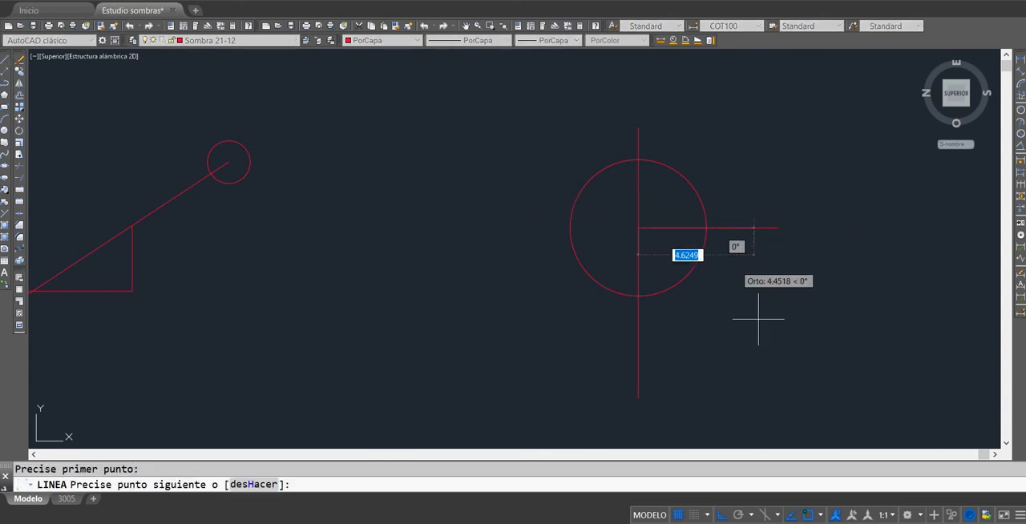
key(F8)
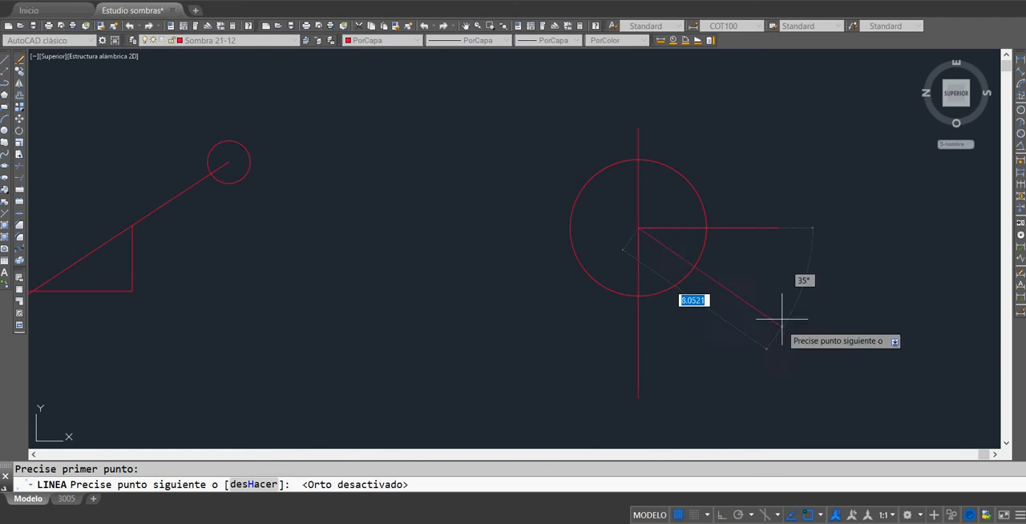
click(765, 262)
key(Escape)
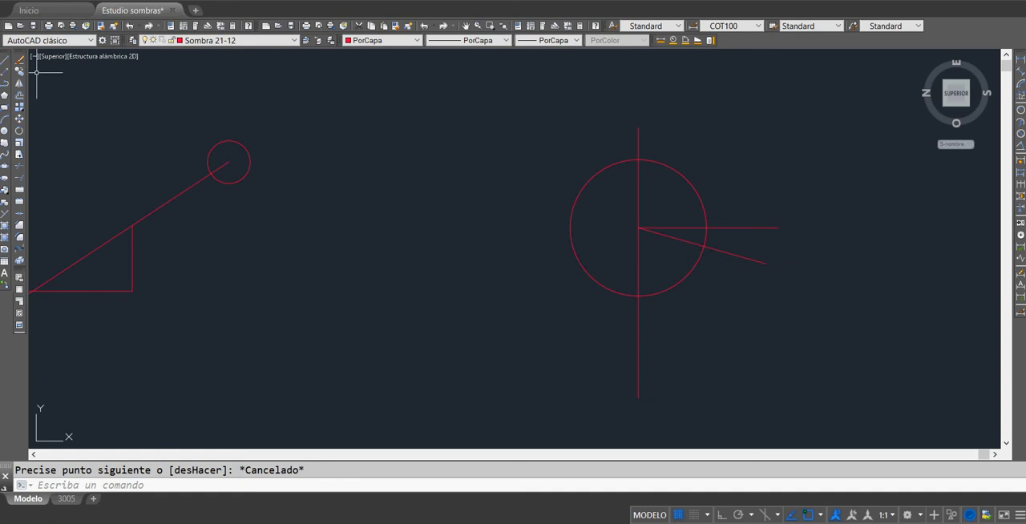
Step: Draw a line 5 units long at 114° from the larger circle's centre
click(8, 60)
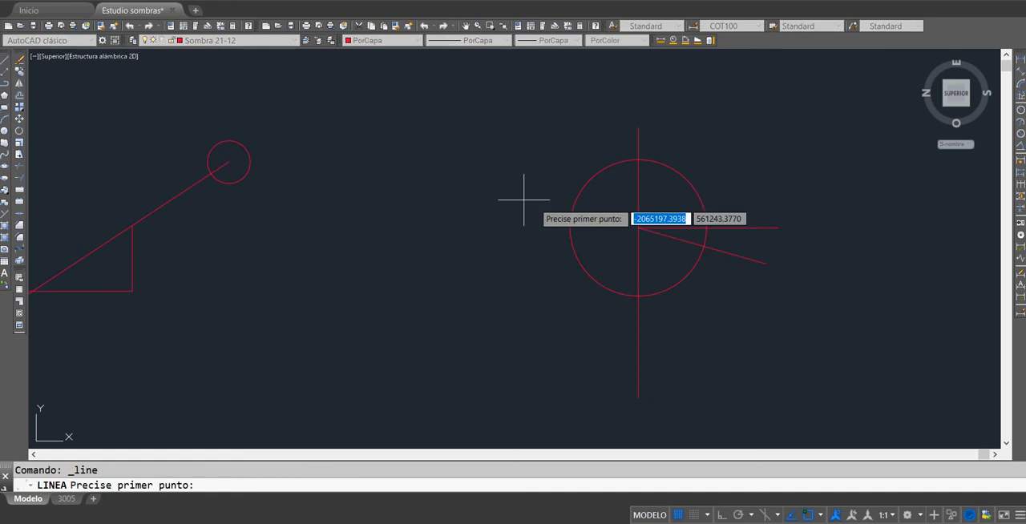
click(639, 228)
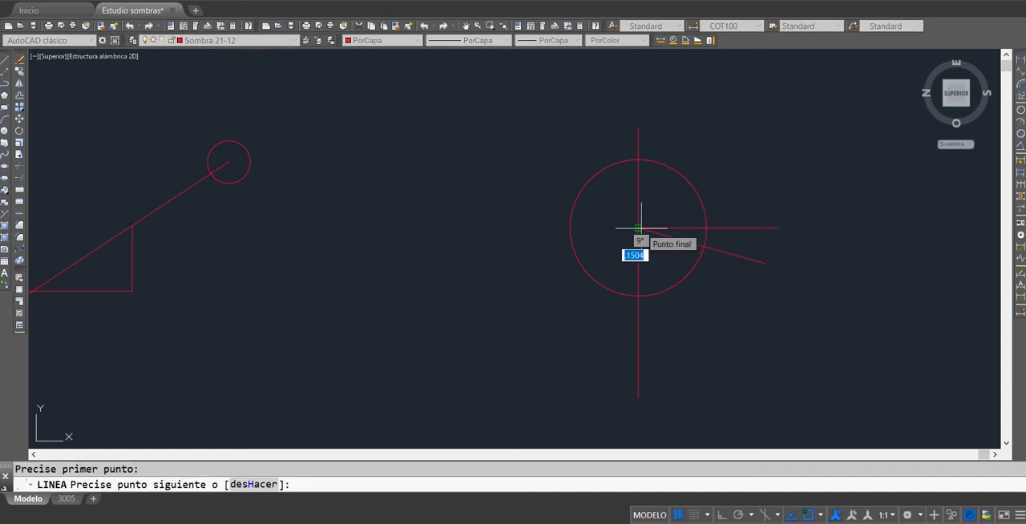
text(@5)
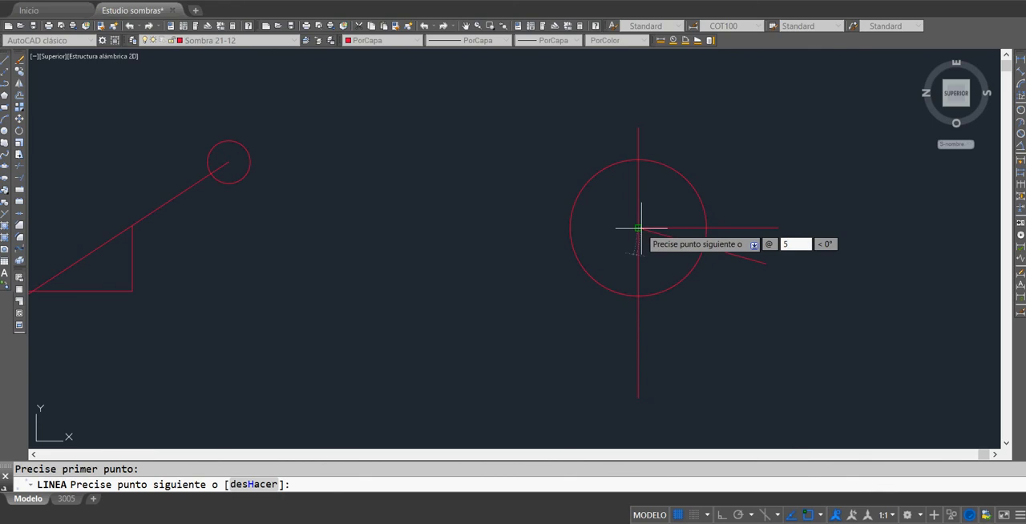
key(Tab)
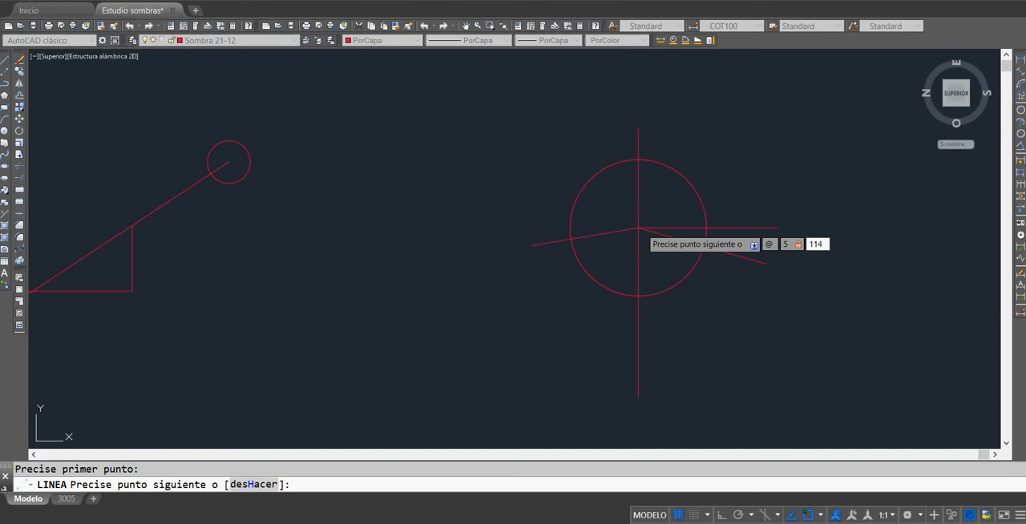
text(114)
key(Return)
key(Escape)
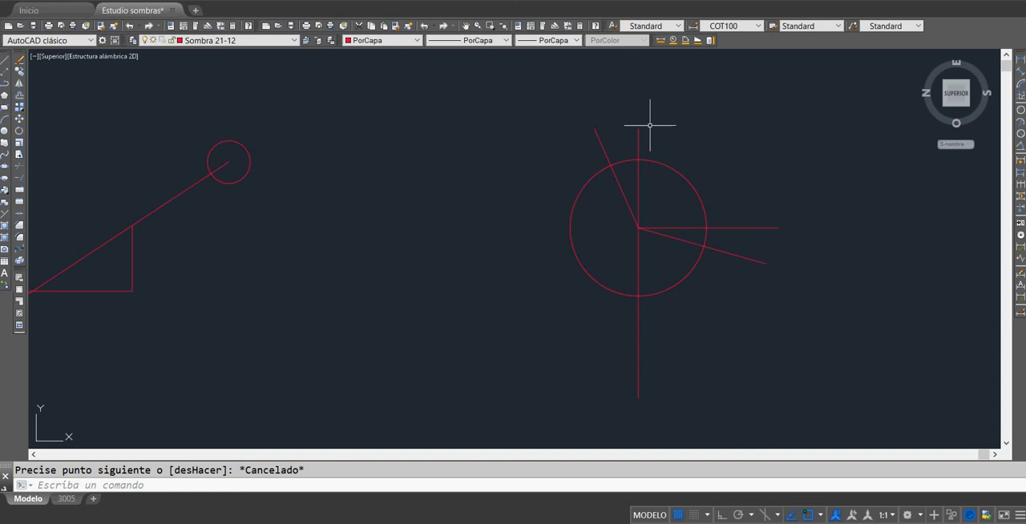
Step: Stretch the inclined line's centre end about 6.5 along its own direction, out through the opposite side of the circle
click(679, 239)
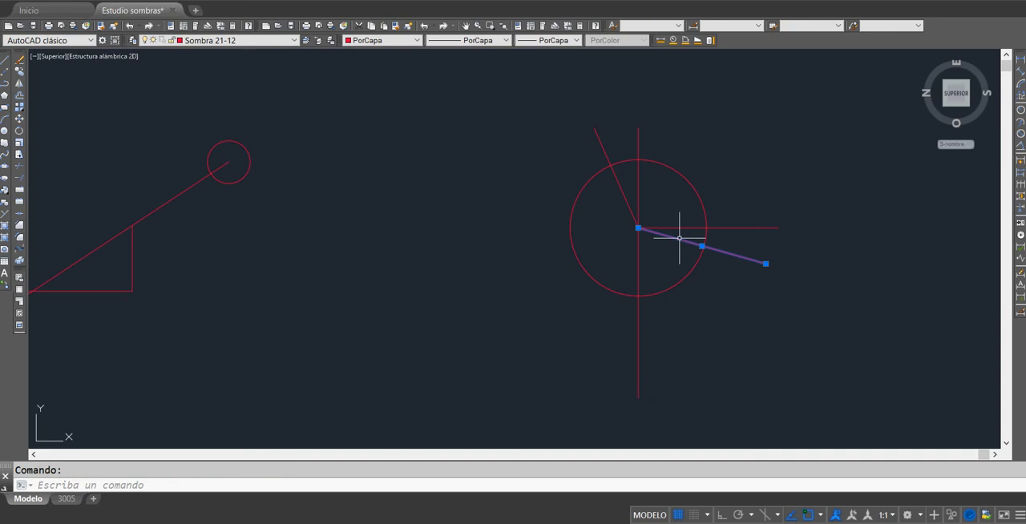
click(637, 227)
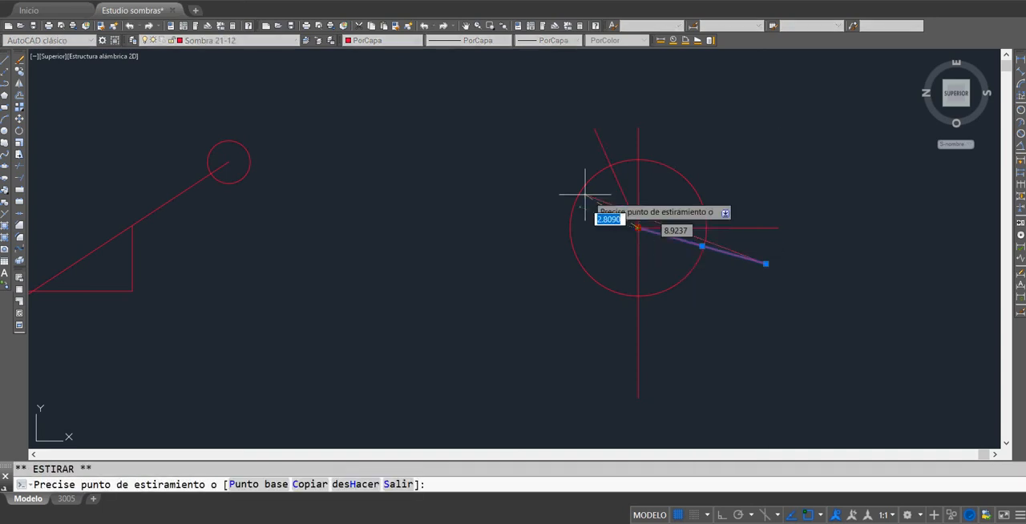
click(498, 189)
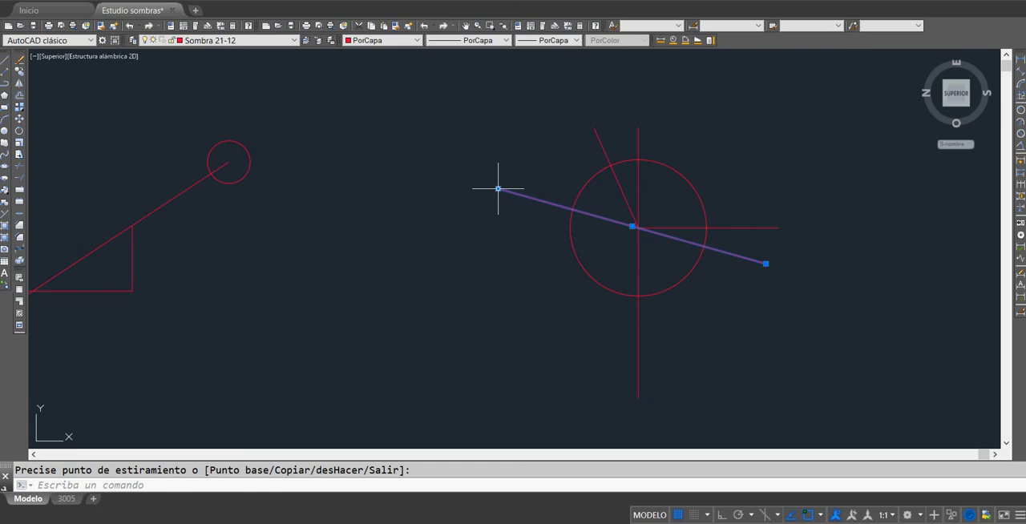
key(Escape)
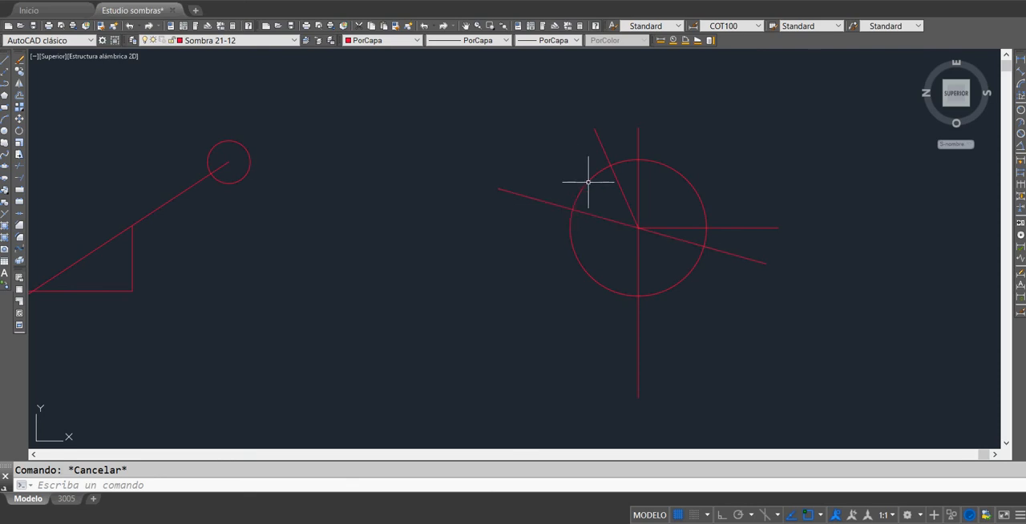
Step: Switch to the Excel shadow workbook and examine the shadow angle and shadow length formulas for 21-dic at 8:00 AM
mouse_move(681, 227)
click(394, 522)
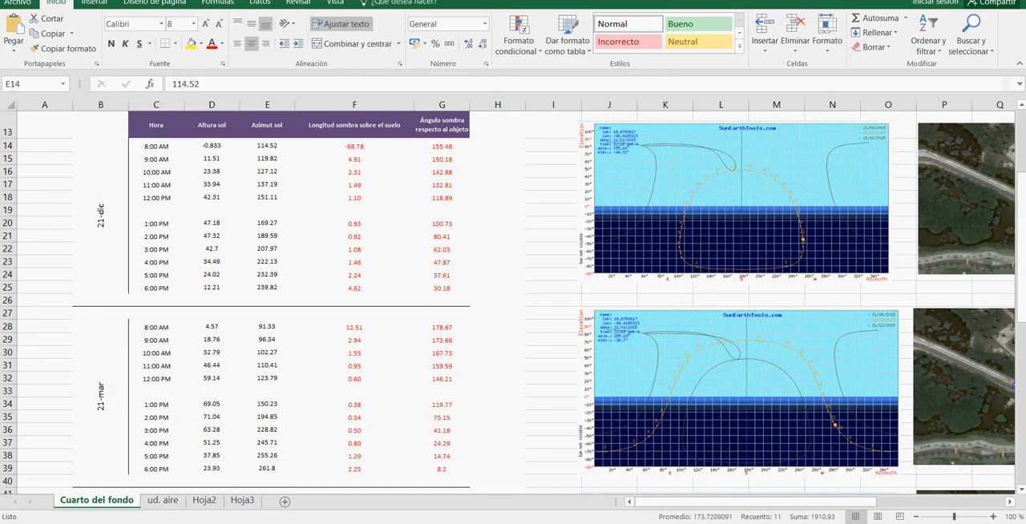
click(440, 149)
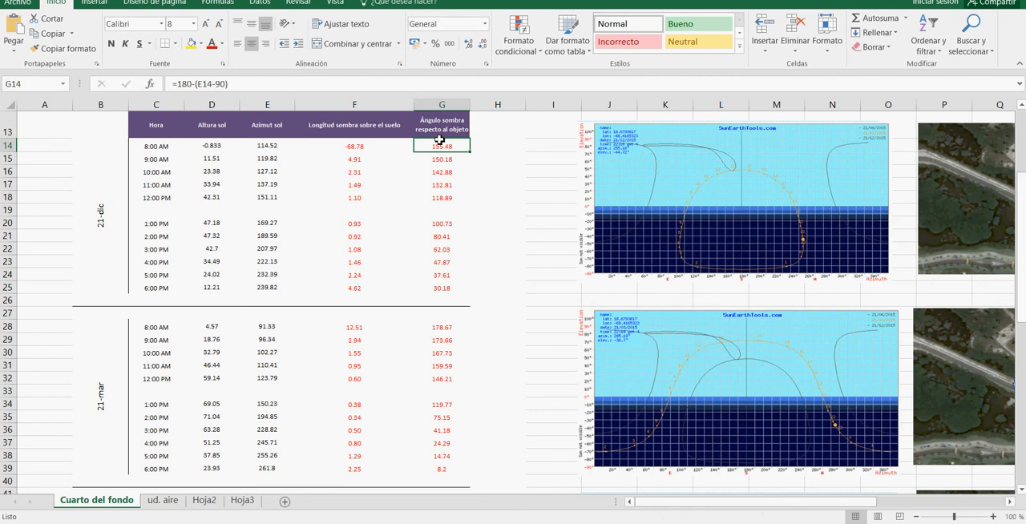
double_click(186, 83)
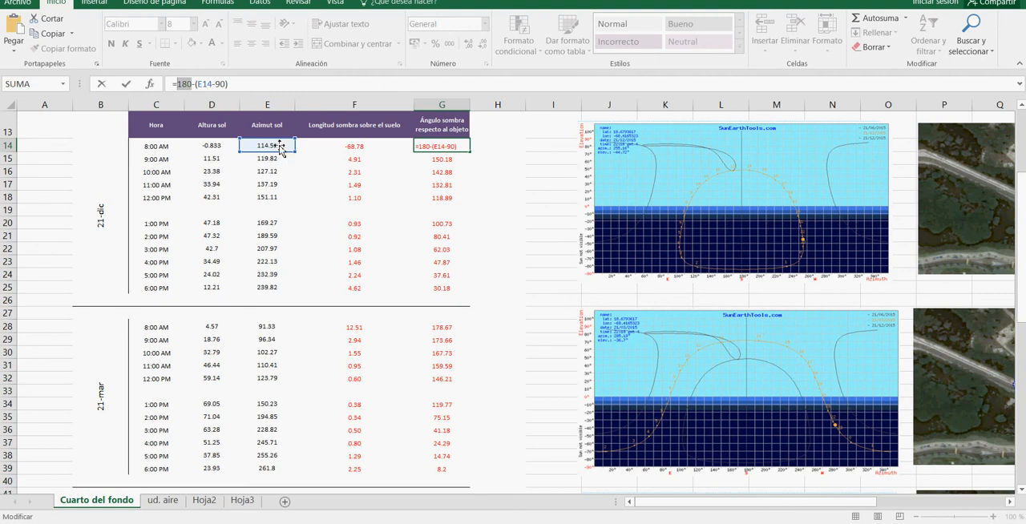
key(Escape)
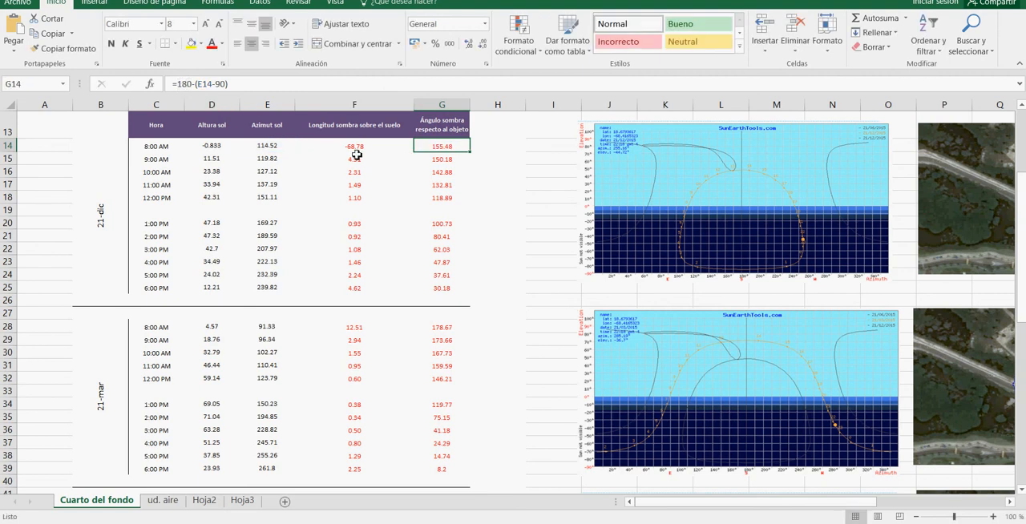
scroll(355, 152, up, 3)
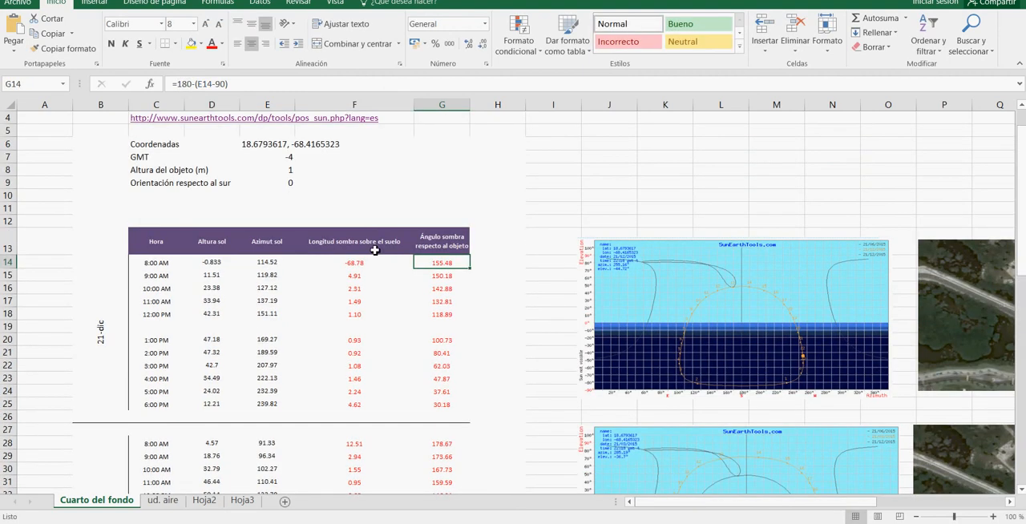
click(369, 270)
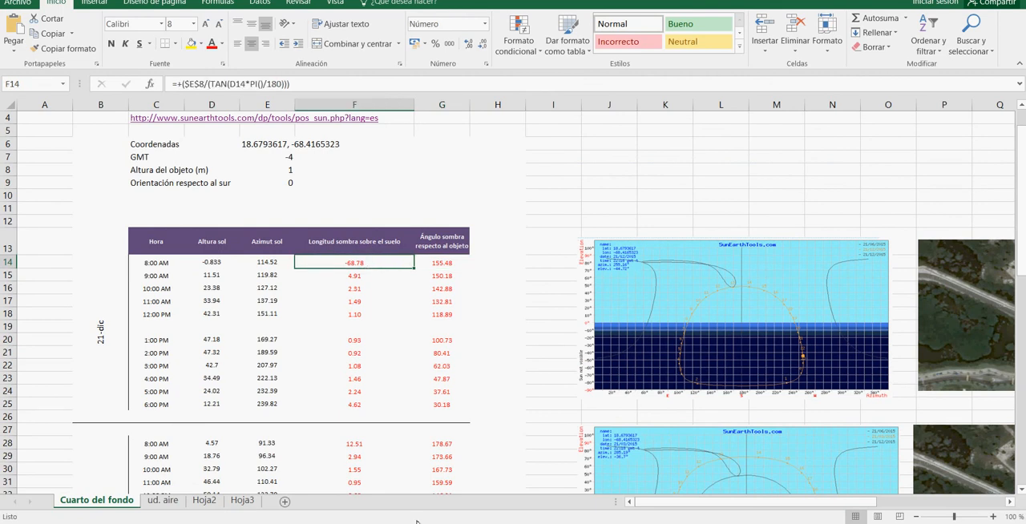
Step: Switch back to AutoCAD and view the sun ray and ground line diagram
key(alt+Tab)
mouse_move(451, 276)
middle_down()
mouse_move(858, 234)
mouse_move(778, 286)
middle_up()
scroll(657, 286, up, 2)
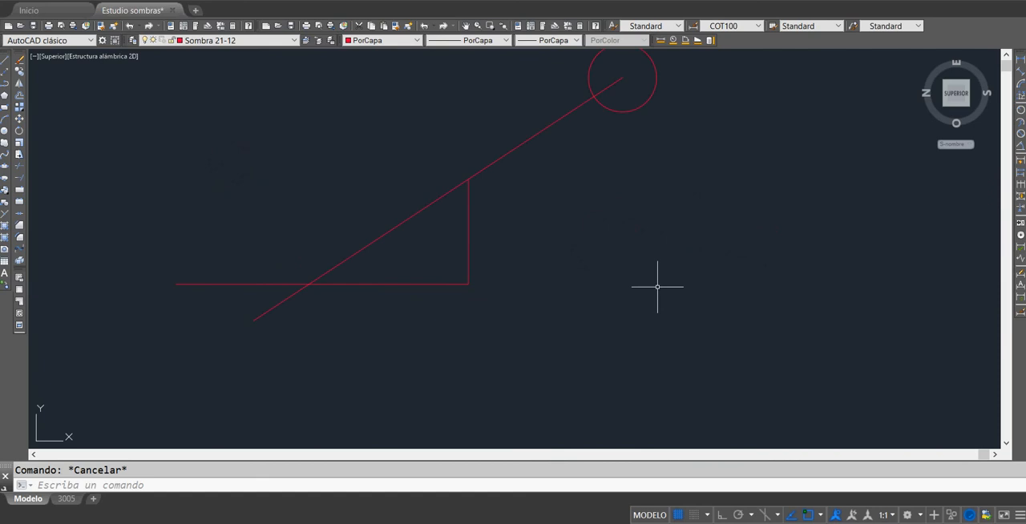
Step: Shorten the horizontal ground line by stretching its free end to the intersection with the inclined sun ray
middle_drag(658, 287, 698, 314)
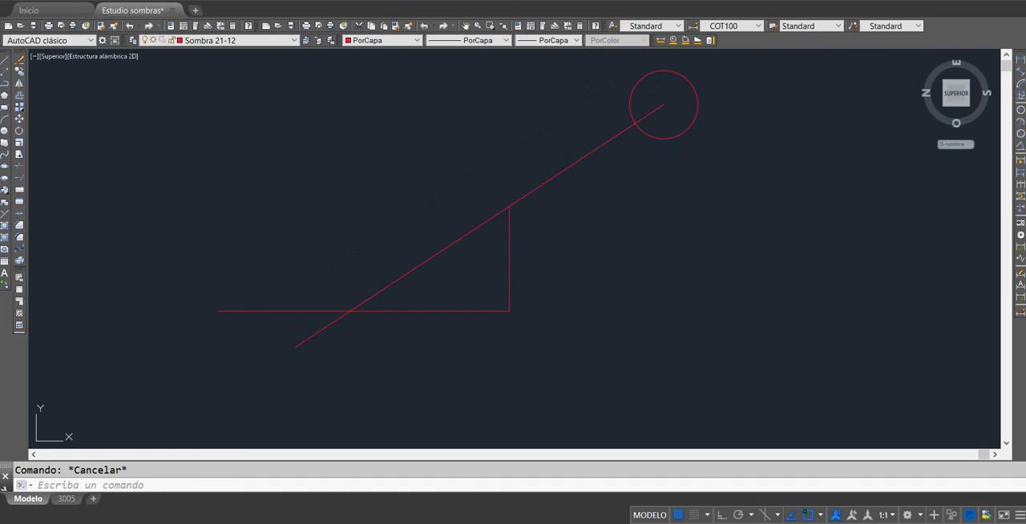
click(215, 310)
click(216, 310)
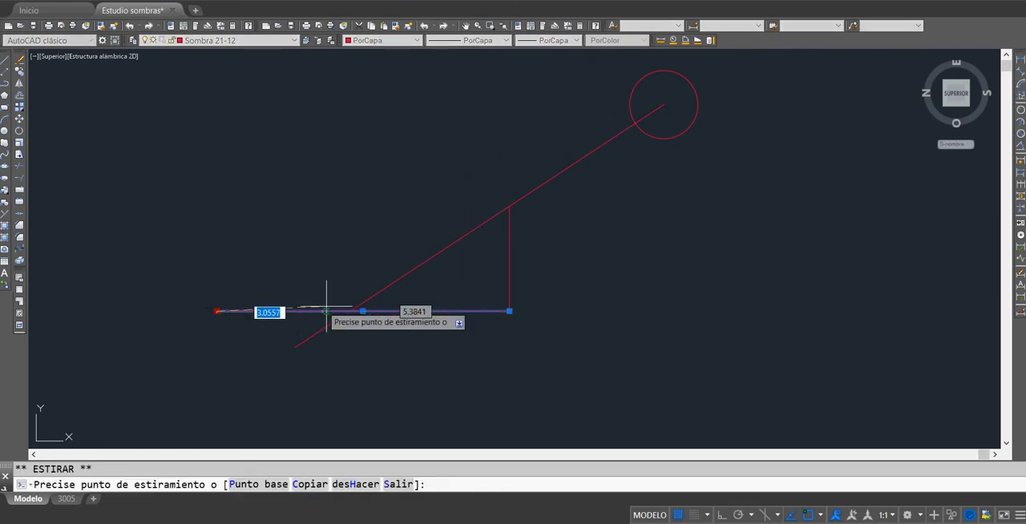
click(351, 311)
key(Escape)
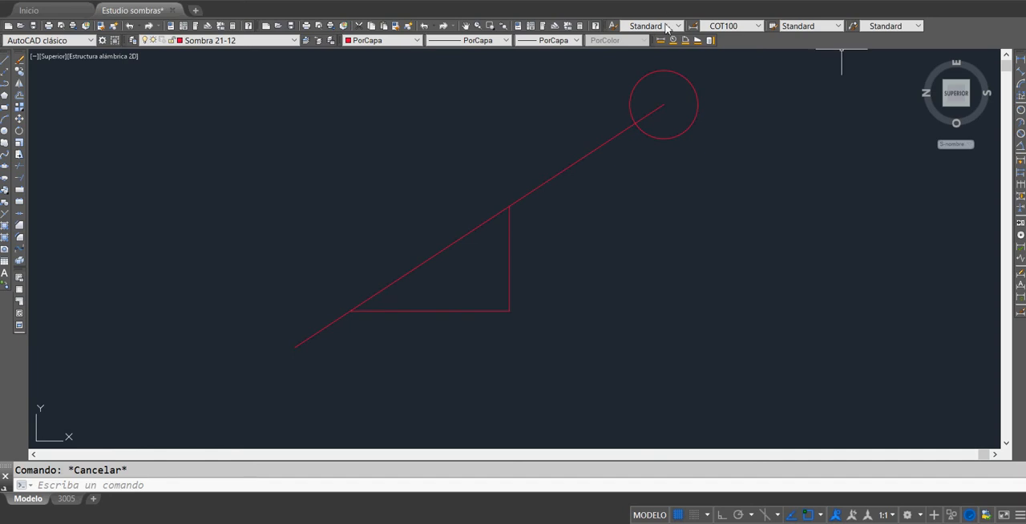
Step: Measure the angle between the inclined sun ray and the ground line, and dismiss the antivirus pop-up
click(683, 42)
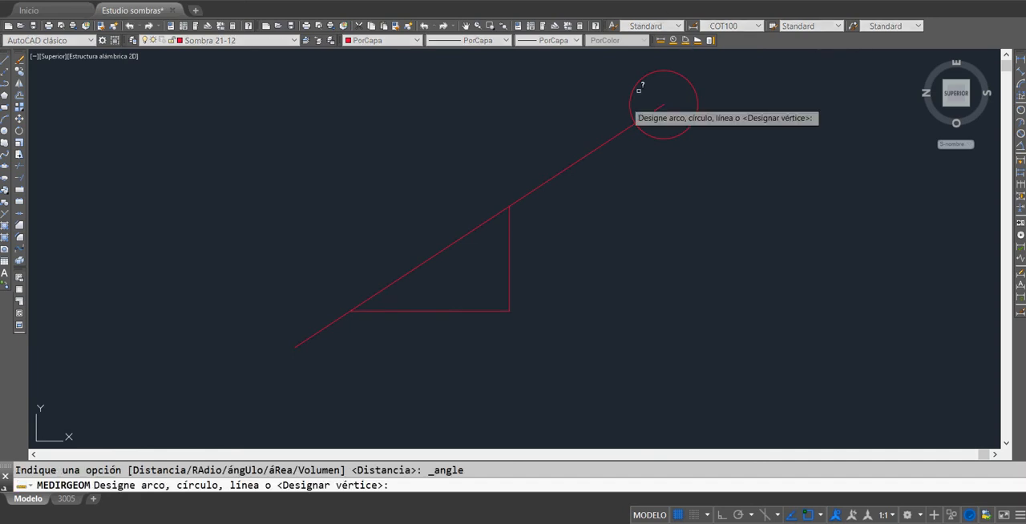
click(506, 208)
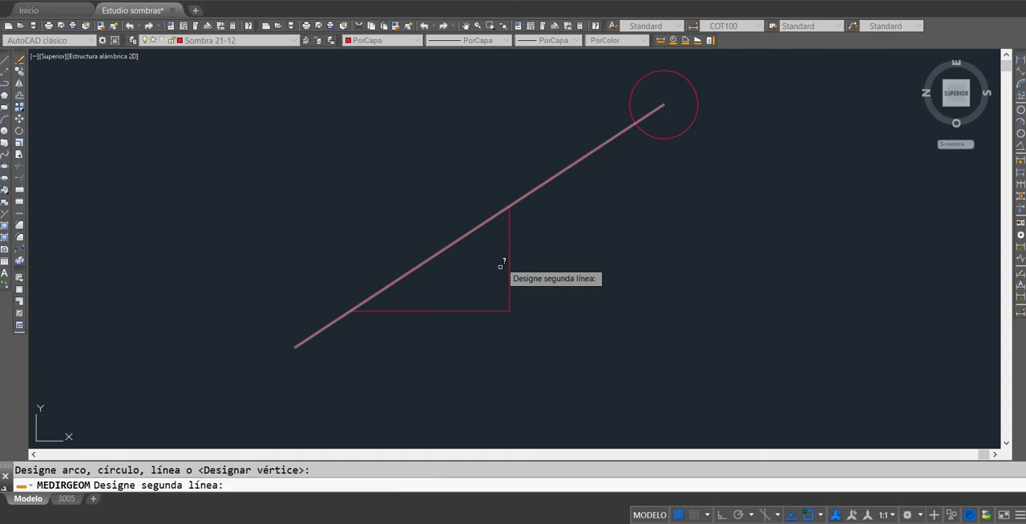
click(508, 310)
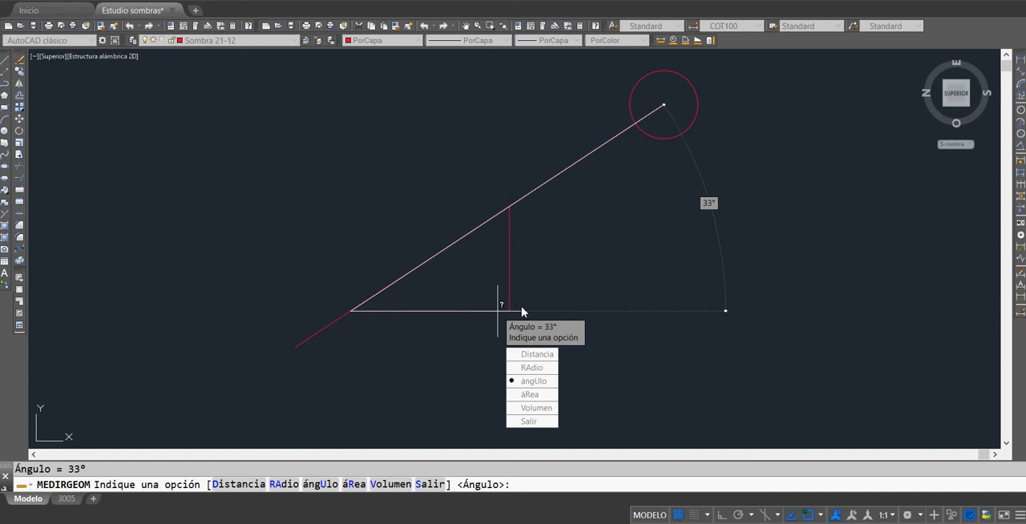
key(Escape)
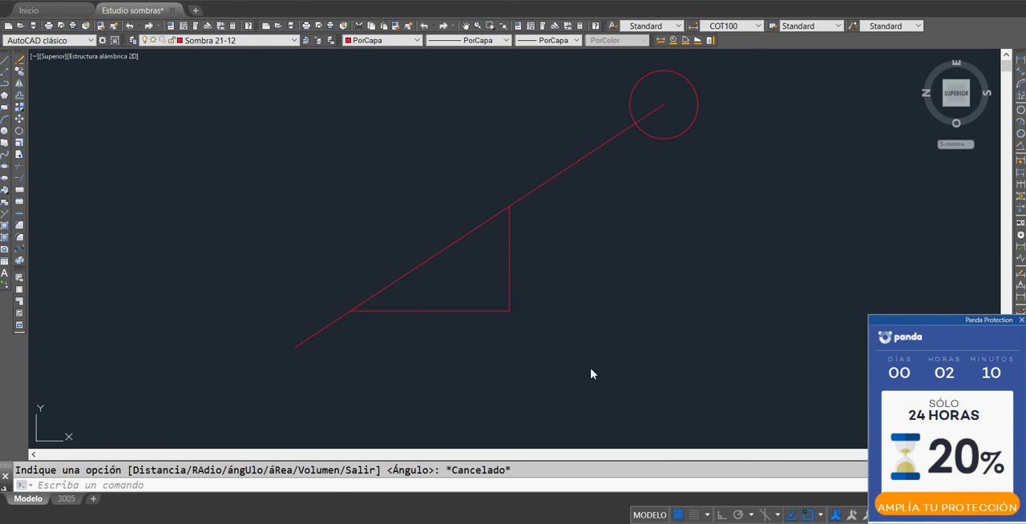
click(1021, 320)
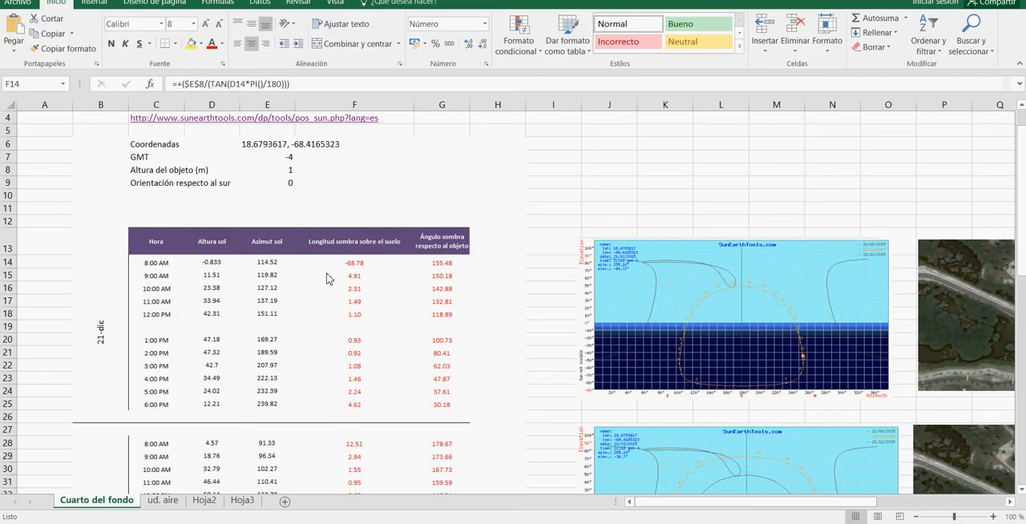
Step: Switch to the Excel workbook and examine the 21-dic 8:00 AM shadow length formula and the object height cell it references
click(336, 268)
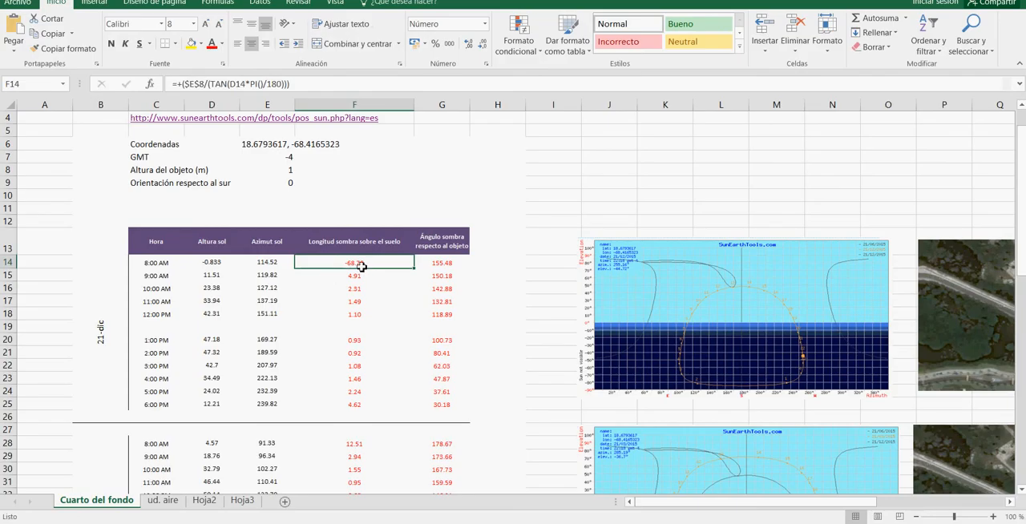
click(290, 93)
drag(291, 84, 167, 87)
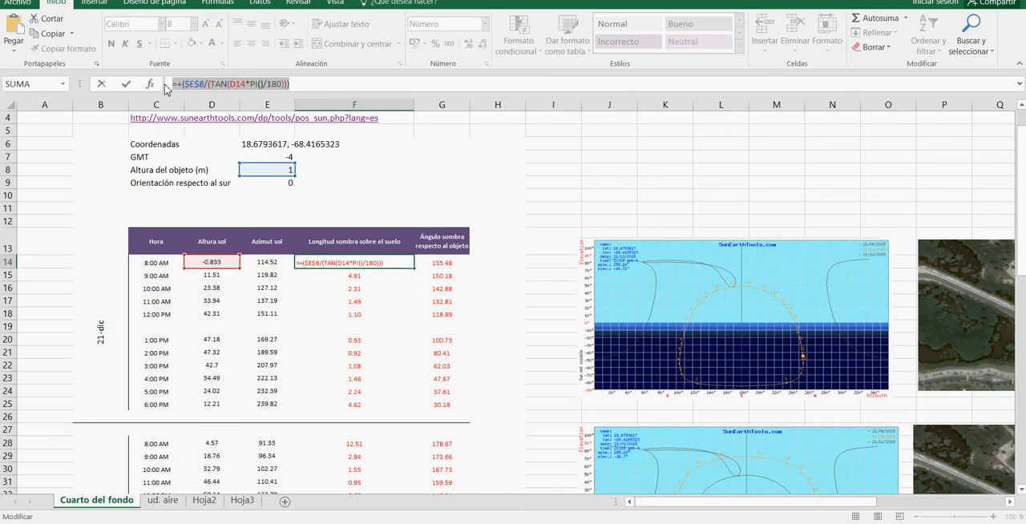
key(Escape)
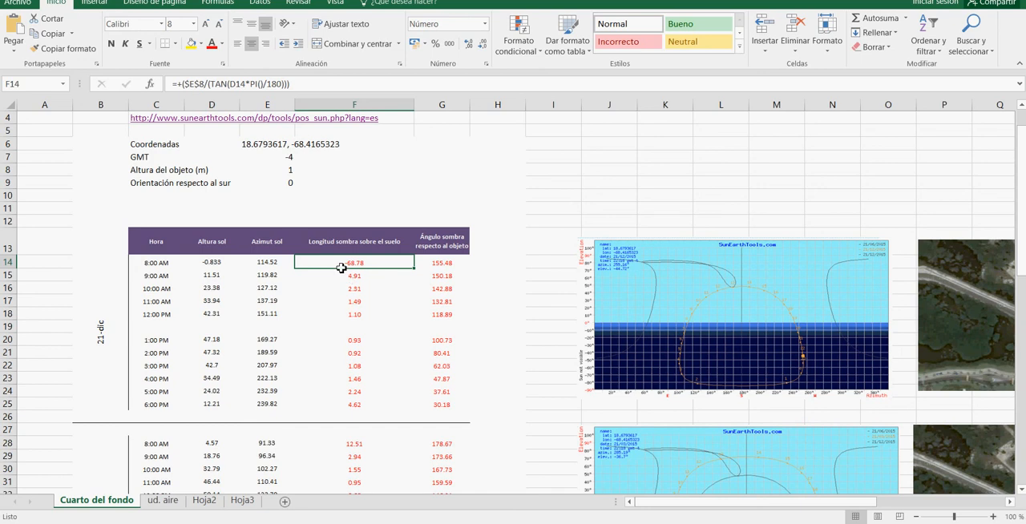
click(292, 171)
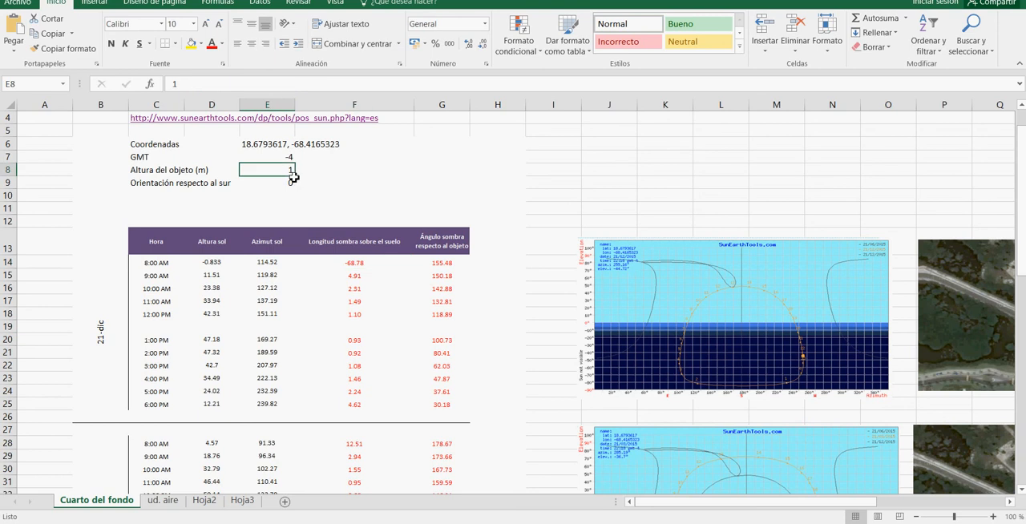
click(362, 263)
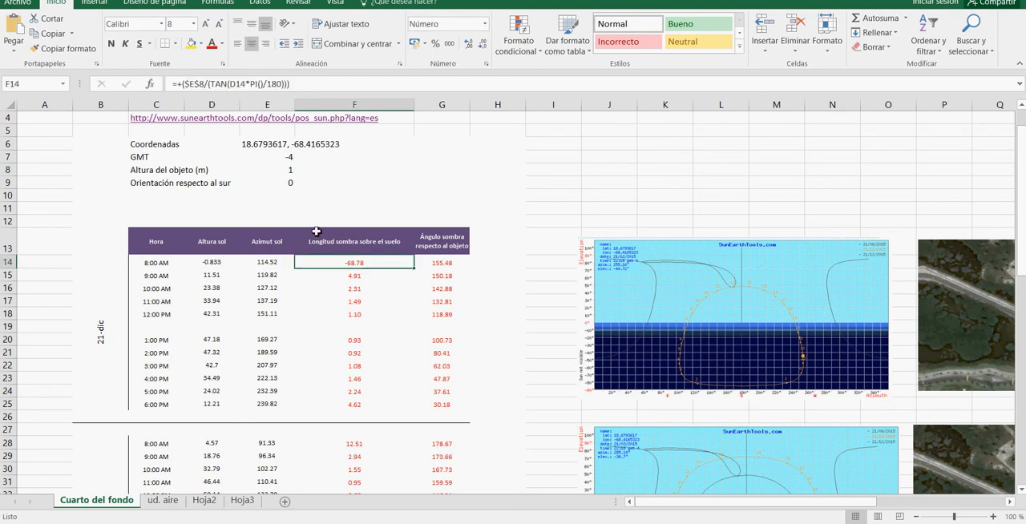
click(231, 83)
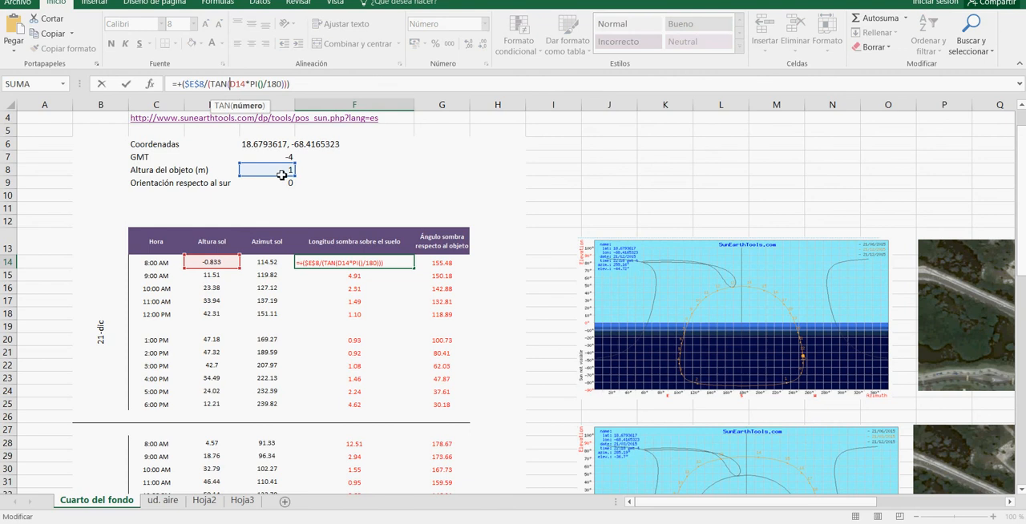
key(ctrl+Return)
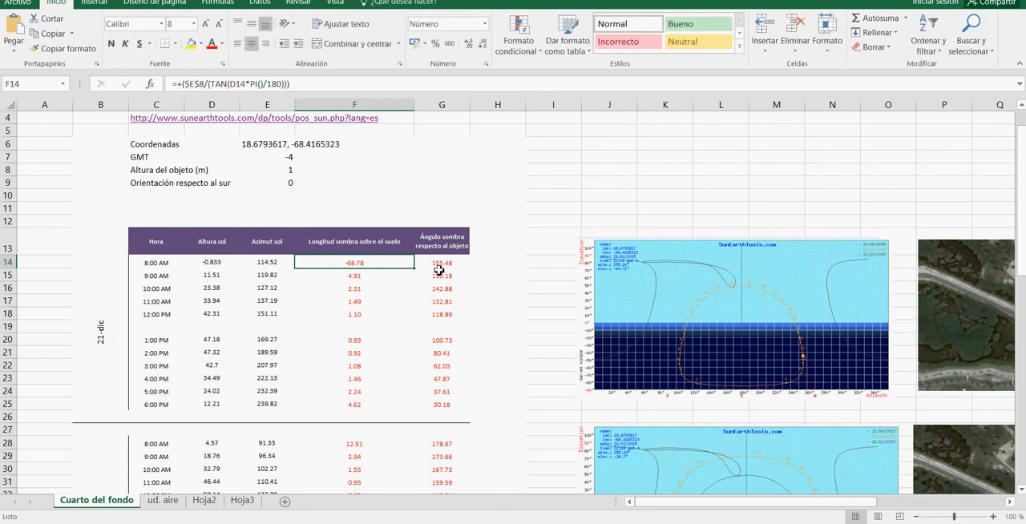
Step: Examine the 21-dic 8:00 AM shadow angle formula and the tables for the 21-mar and 21-jun dates
key(Right)
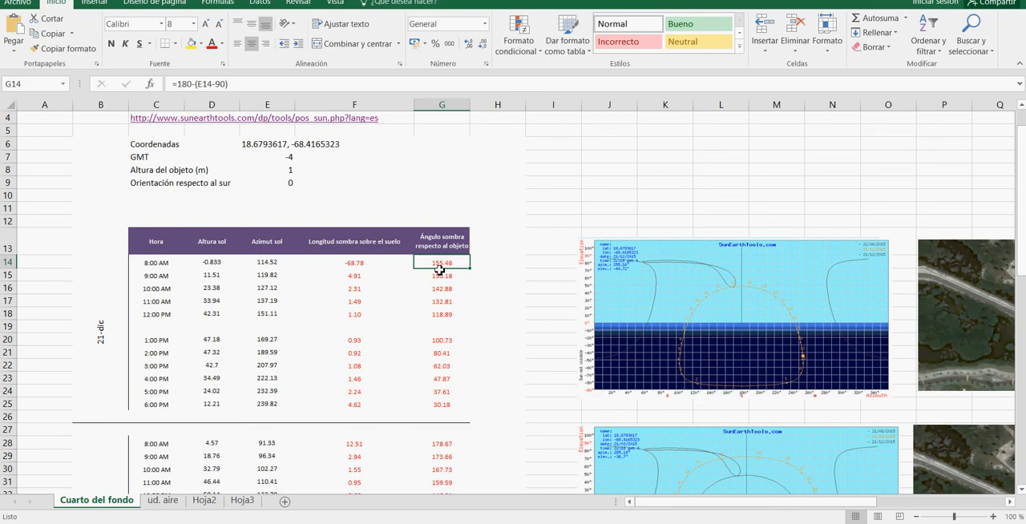
scroll(368, 264, down, 3)
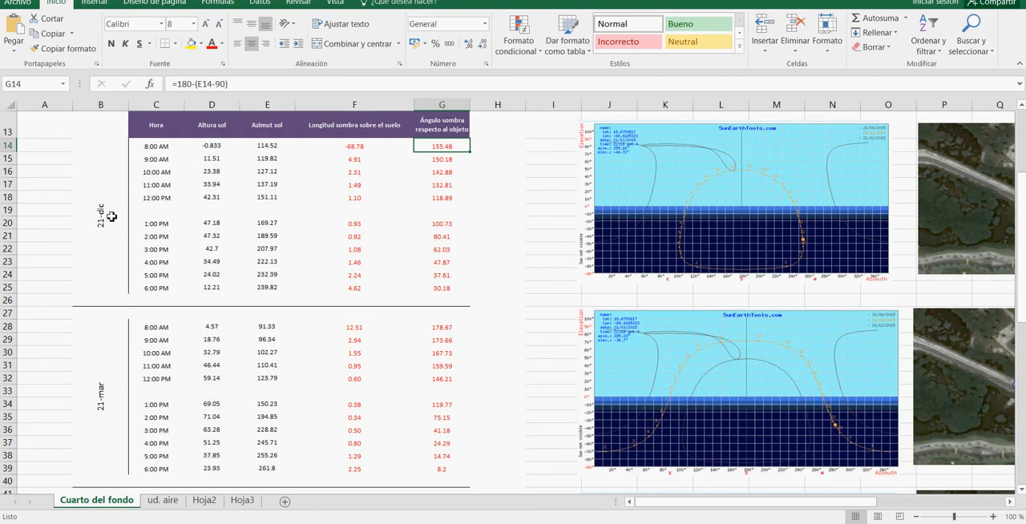
scroll(116, 210, down, 6)
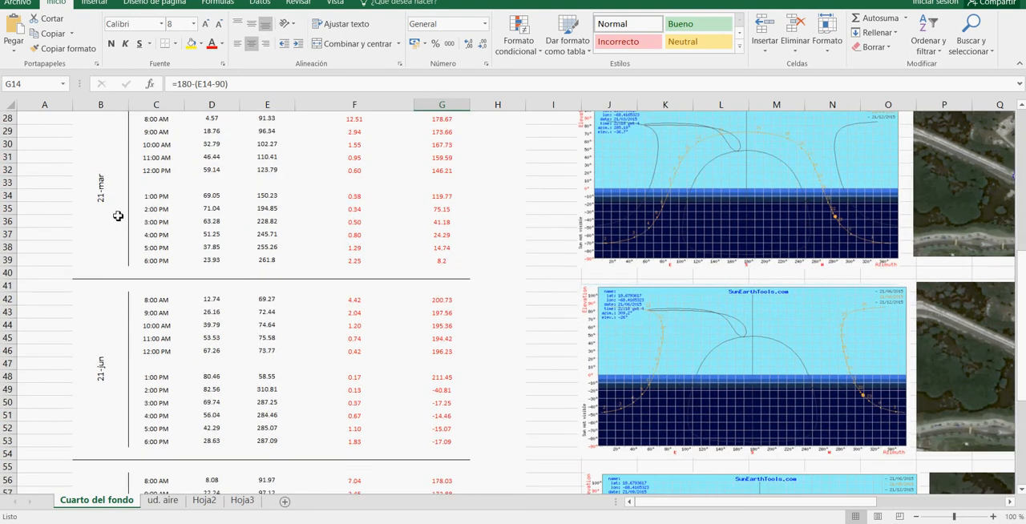
scroll(321, 321, up, 2)
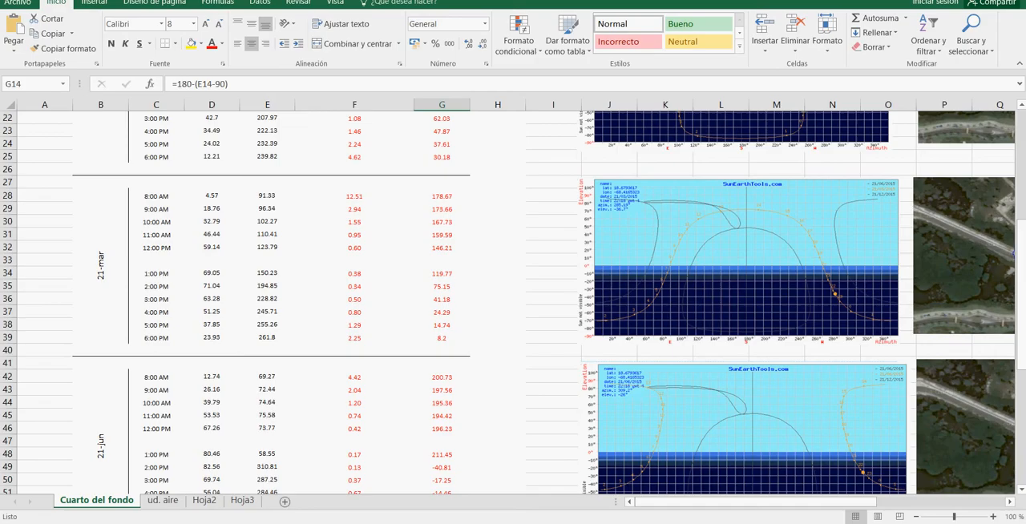
Step: Switch to AutoCAD, erase both explanatory sun diagrams, and view the shadow line fan around the white hexagon
key(alt+Tab)
scroll(582, 256, down, 4)
scroll(569, 222, down, 2)
mouse_move(563, 231)
middle_down()
mouse_move(475, 260)
mouse_move(403, 261)
middle_up()
click(329, 180)
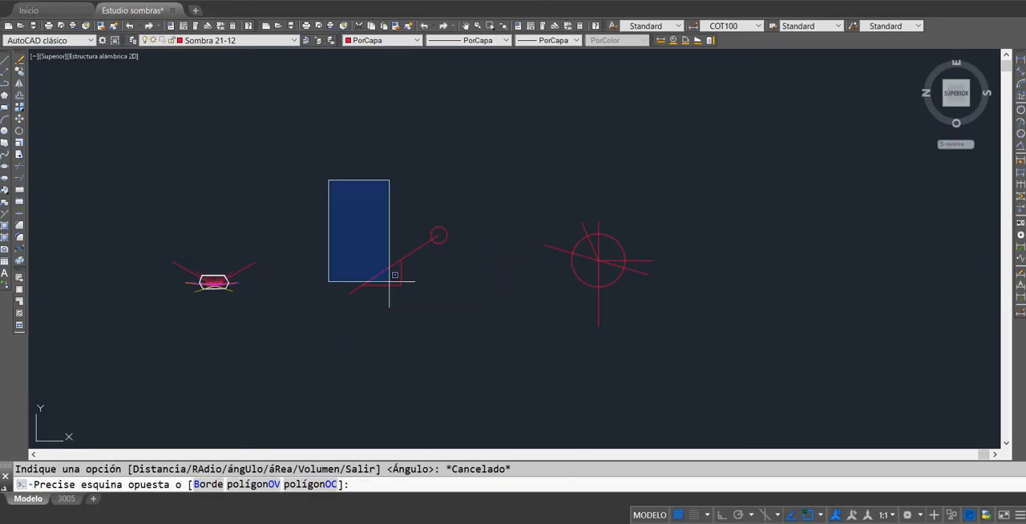
click(665, 352)
key(Delete)
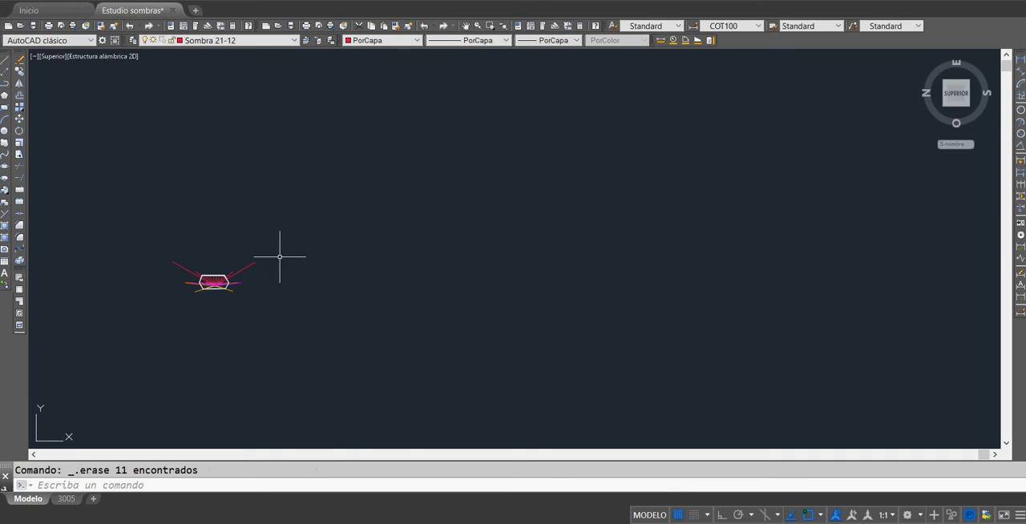
scroll(279, 257, up, 5)
mouse_move(245, 286)
middle_down()
mouse_move(479, 277)
mouse_move(606, 253)
middle_up()
scroll(366, 322, up, 2)
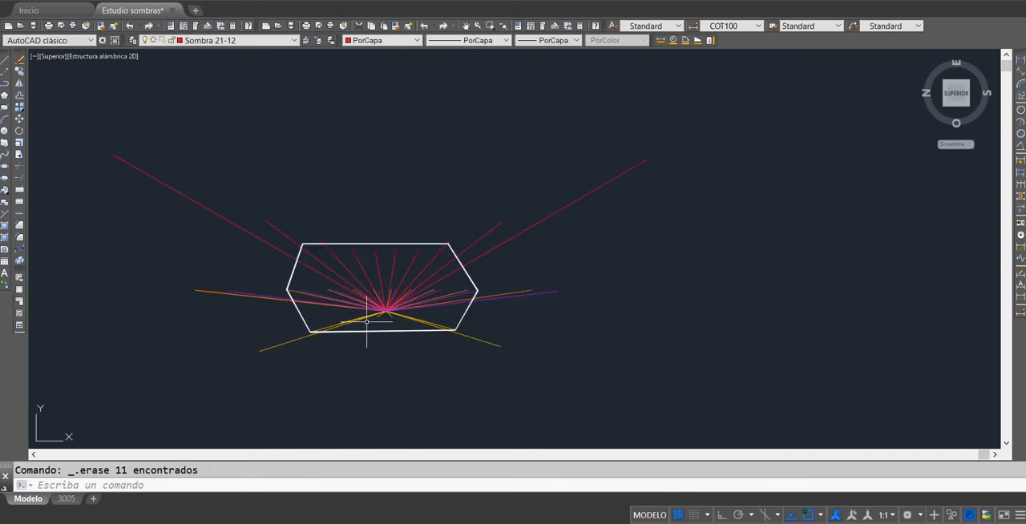
middle_drag(632, 309, 567, 292)
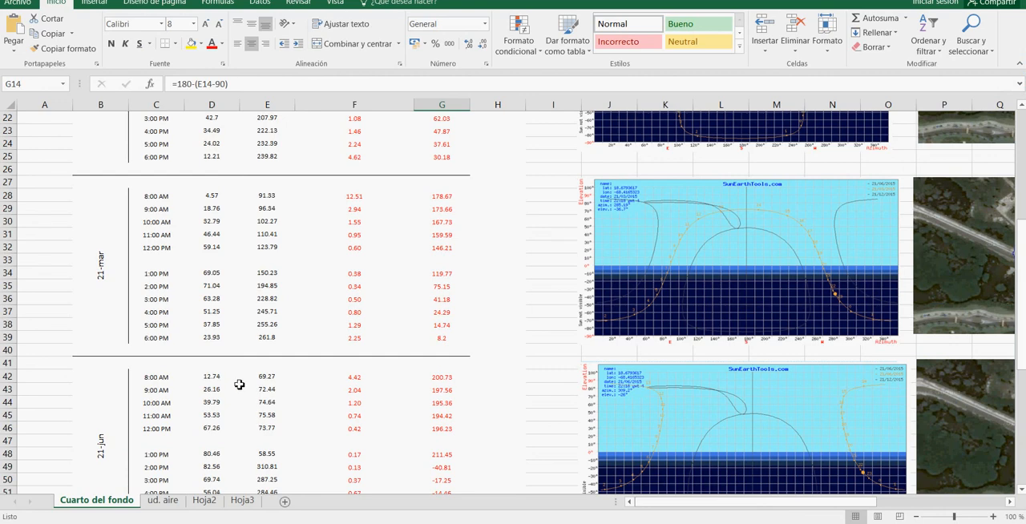
Step: Switch to the Excel workbook and examine the 21-jun 8:00 AM shadow length and angle along with the object height
scroll(239, 385, down, 2)
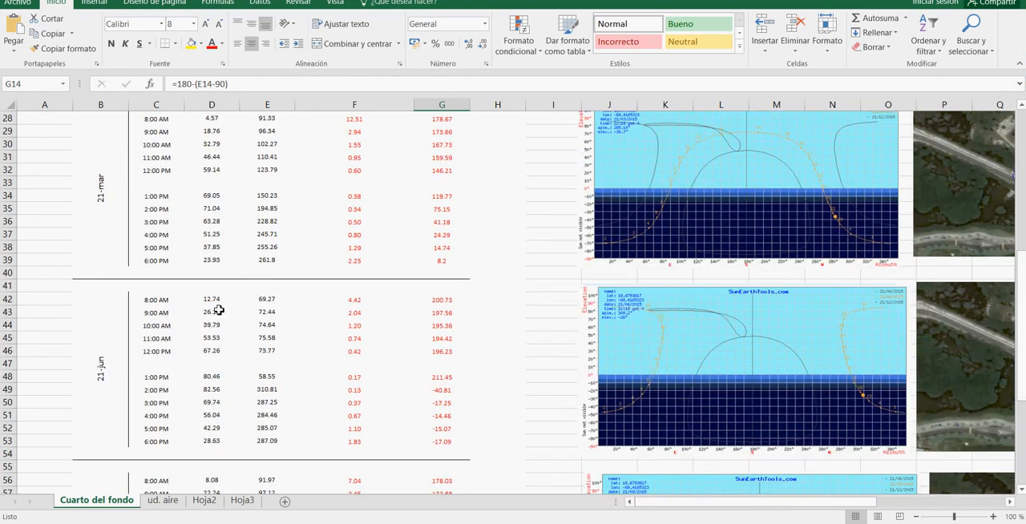
click(357, 303)
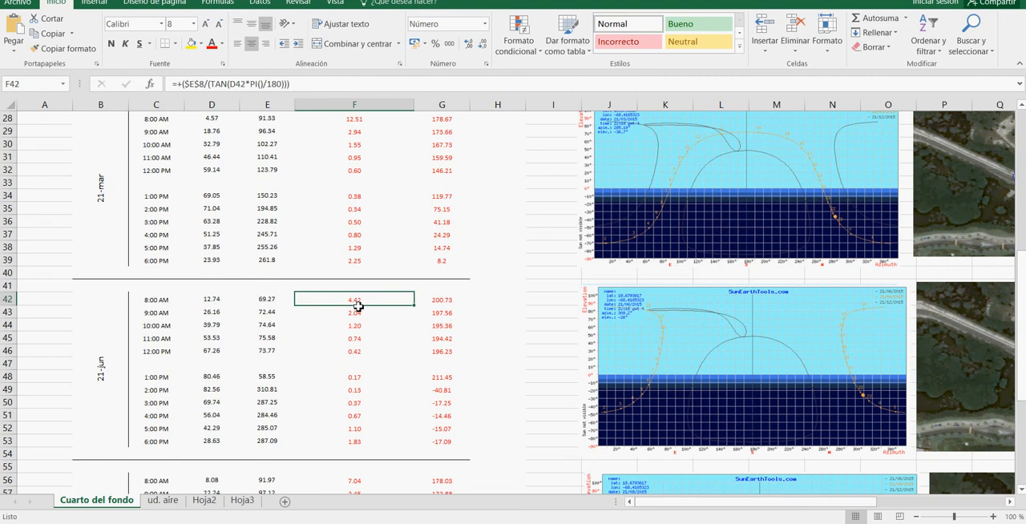
scroll(351, 316, up, 9)
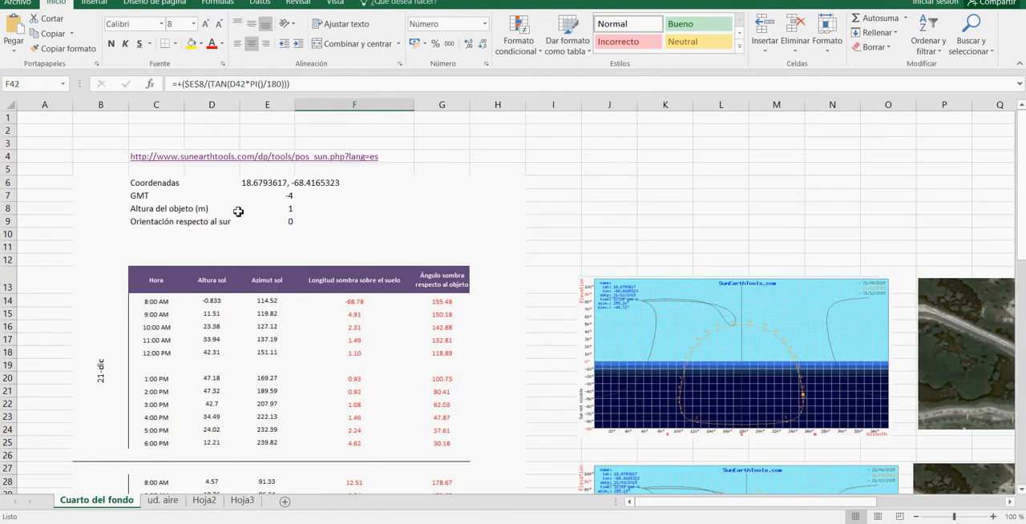
click(301, 214)
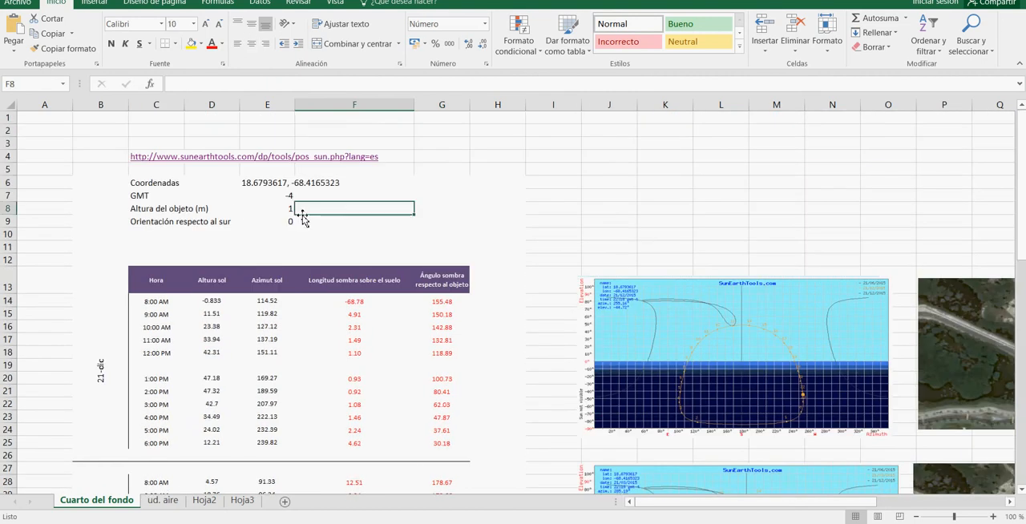
scroll(292, 241, down, 7)
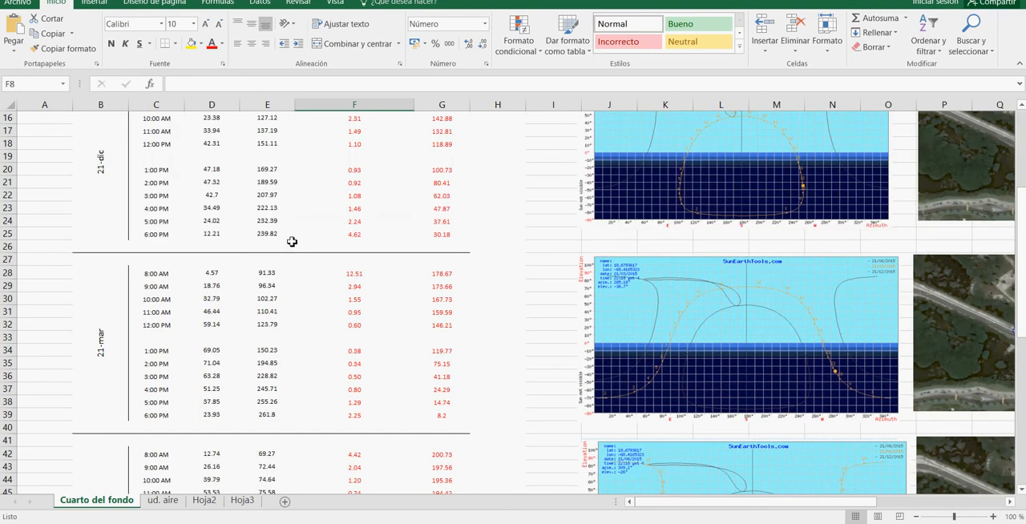
scroll(348, 317, down, 2)
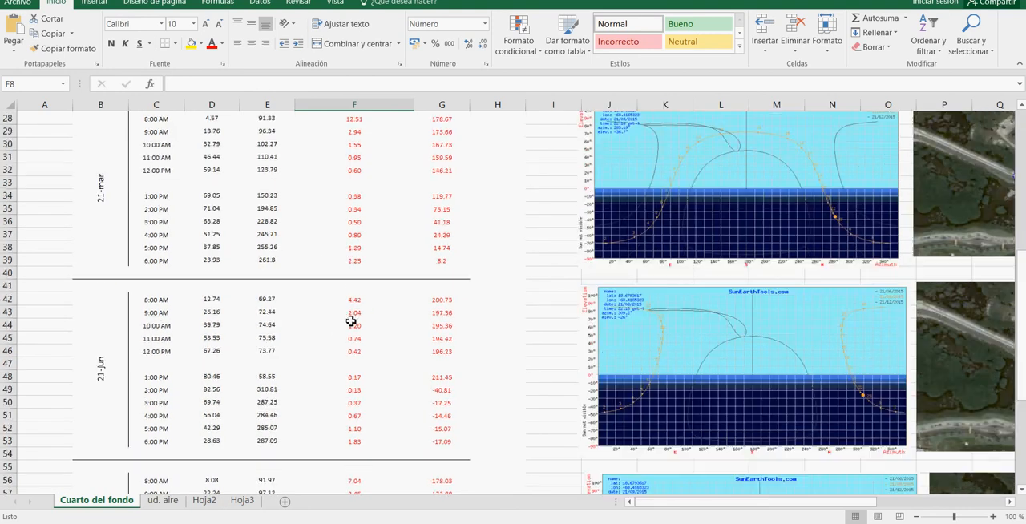
click(361, 302)
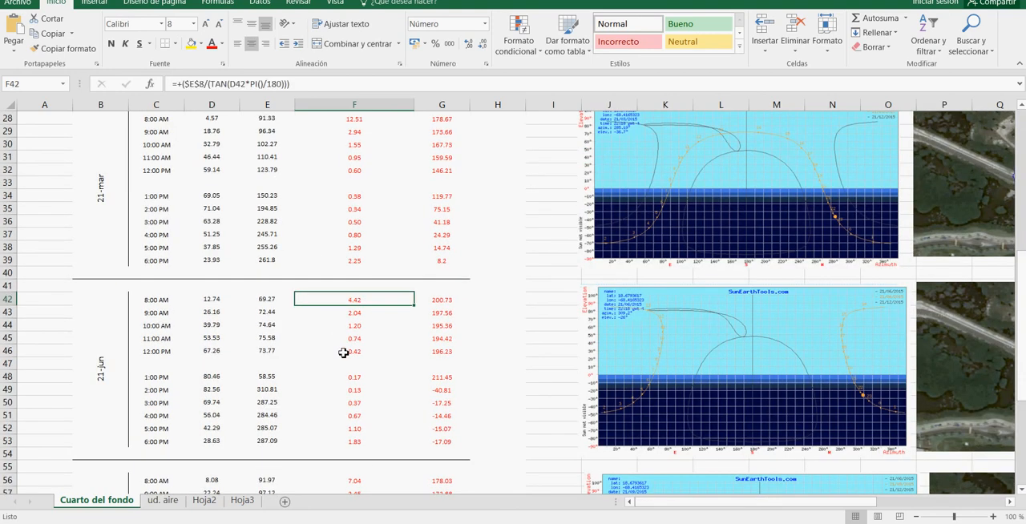
click(443, 302)
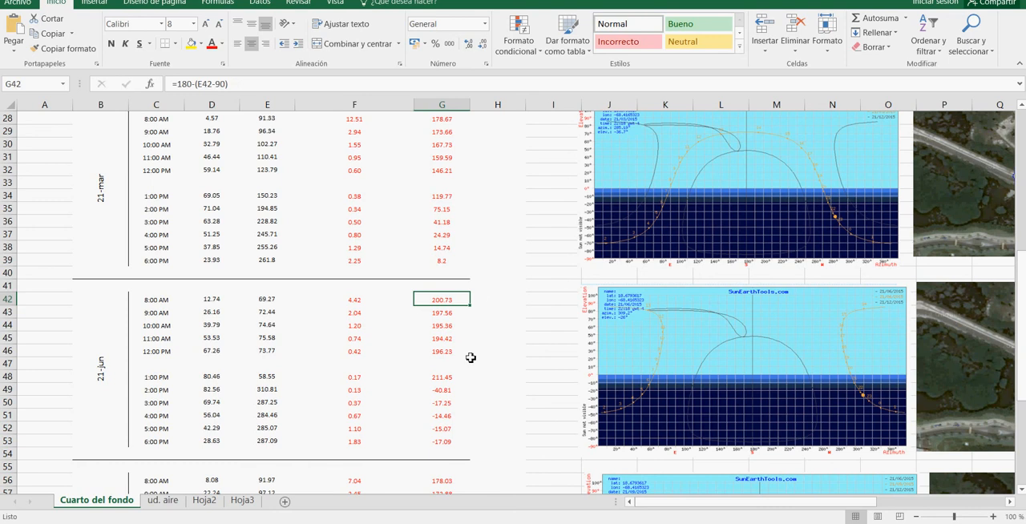
Step: Switch to AutoCAD and draw a line 4.42 long at 200.73° in the empty area beside the shadow line fan
key(alt+Tab)
middle_drag(561, 294, 408, 289)
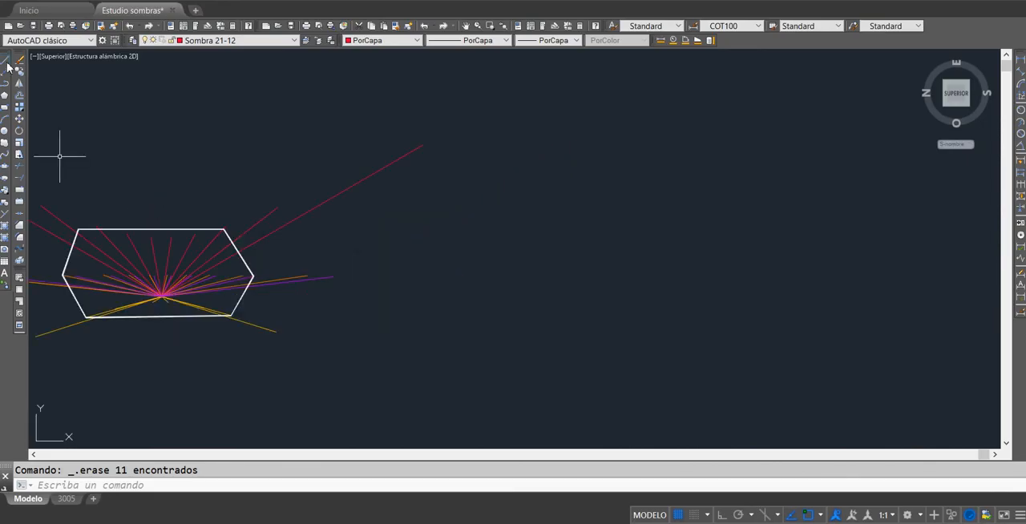
click(6, 61)
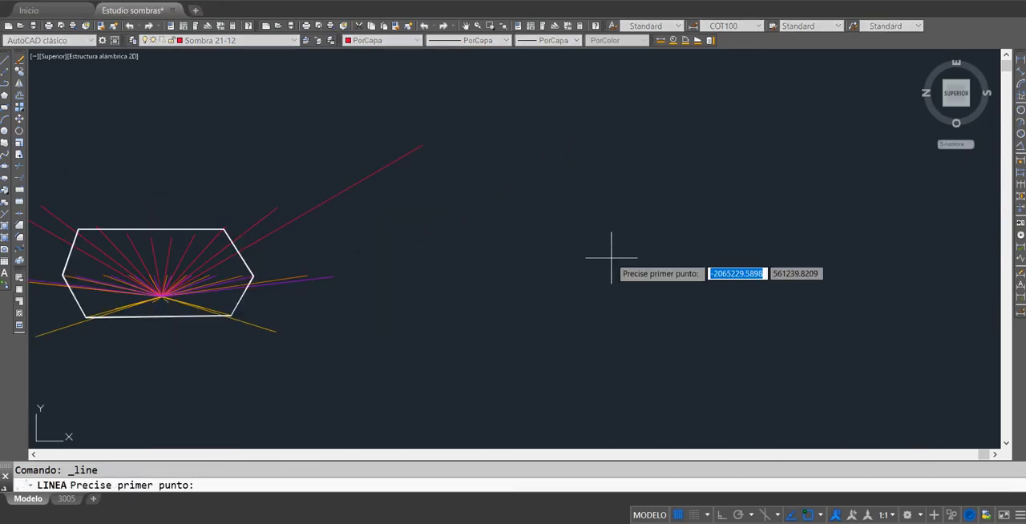
click(788, 282)
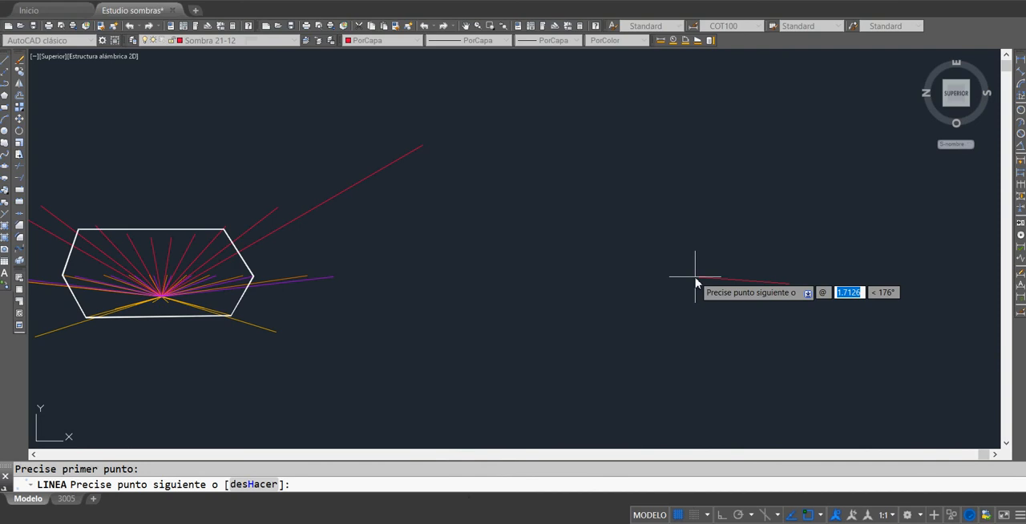
text(4.42)
key(Tab)
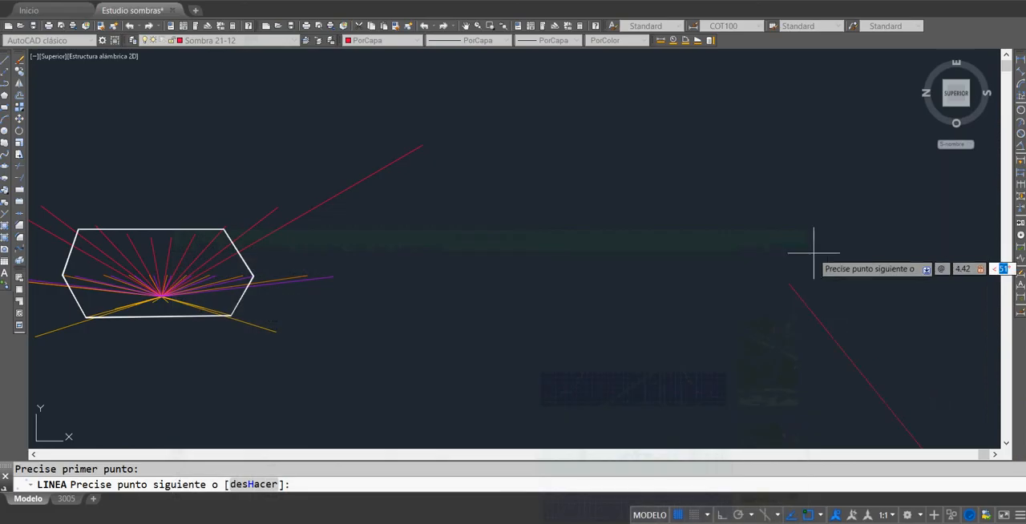
text(2<2)
text(00)
text(.73)
key(Return)
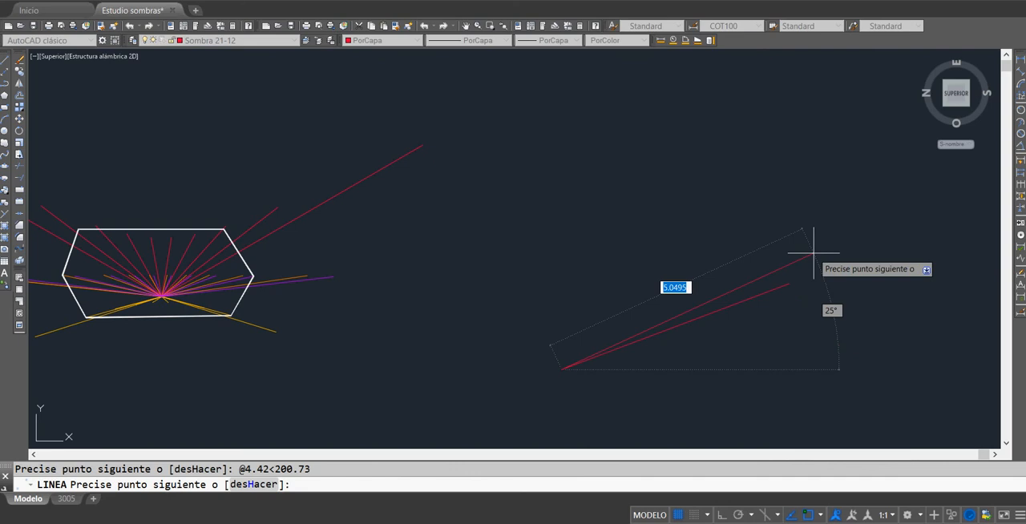
key(Escape)
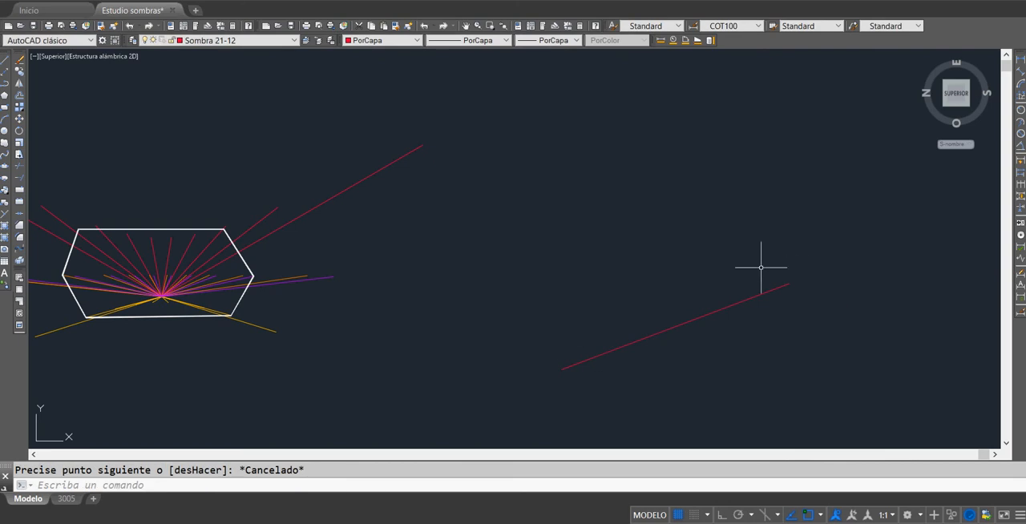
Step: Assign the new 4.42 line to the Sombra 21-6 layer
click(734, 303)
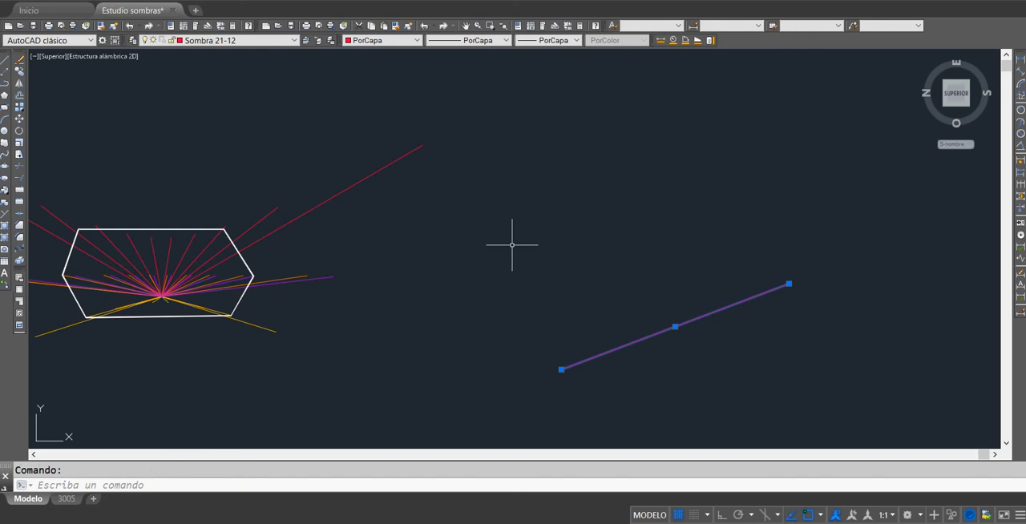
scroll(504, 238, down, 2)
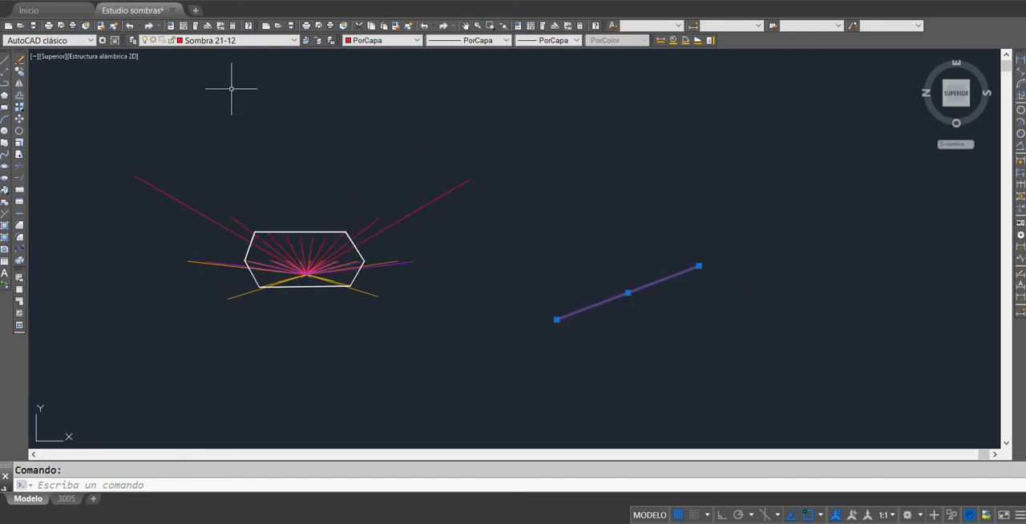
click(277, 40)
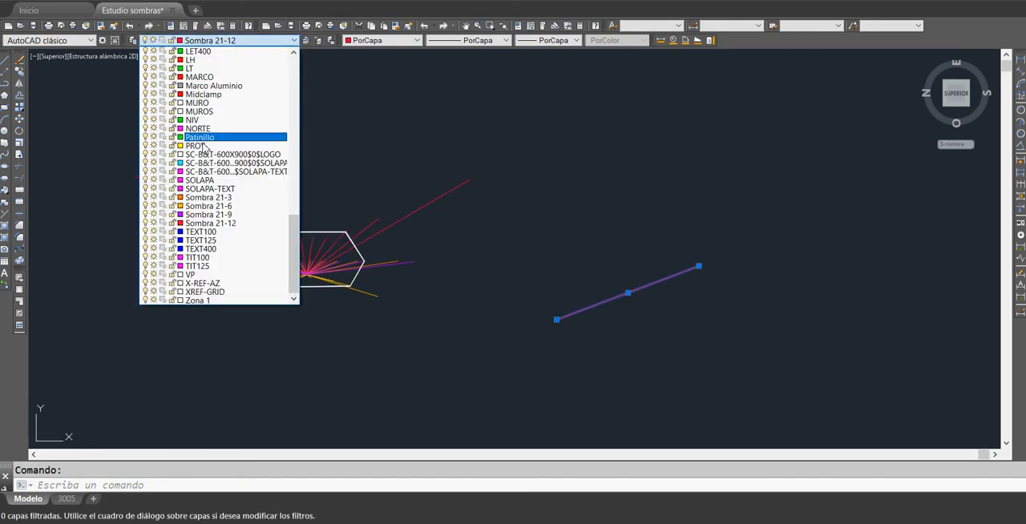
scroll(232, 274, up, 1)
scroll(232, 274, up, 7)
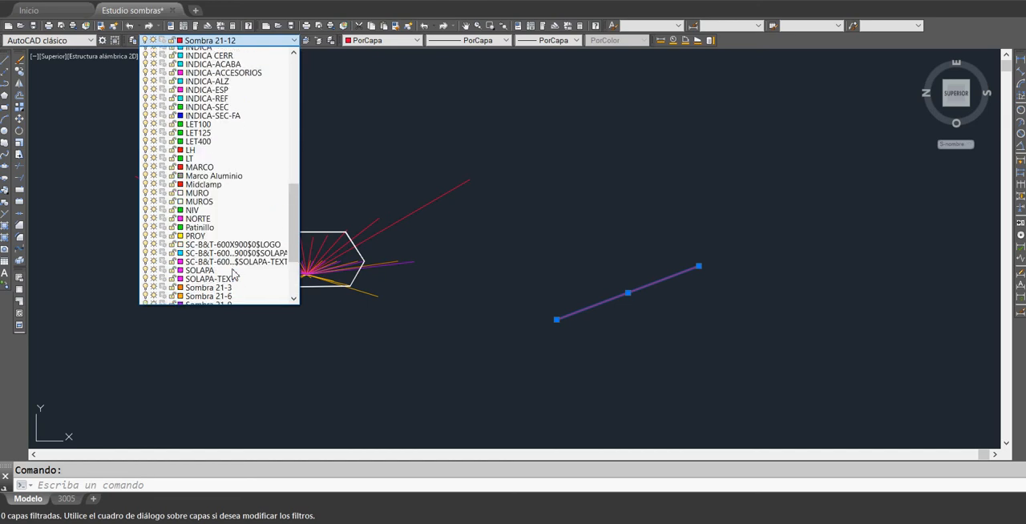
scroll(232, 274, up, 4)
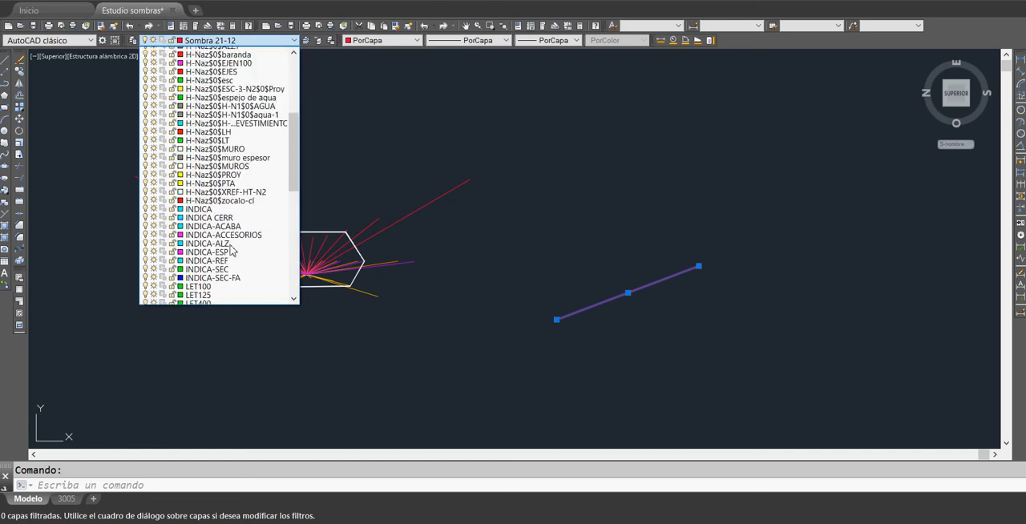
scroll(231, 256, down, 8)
scroll(231, 243, down, 4)
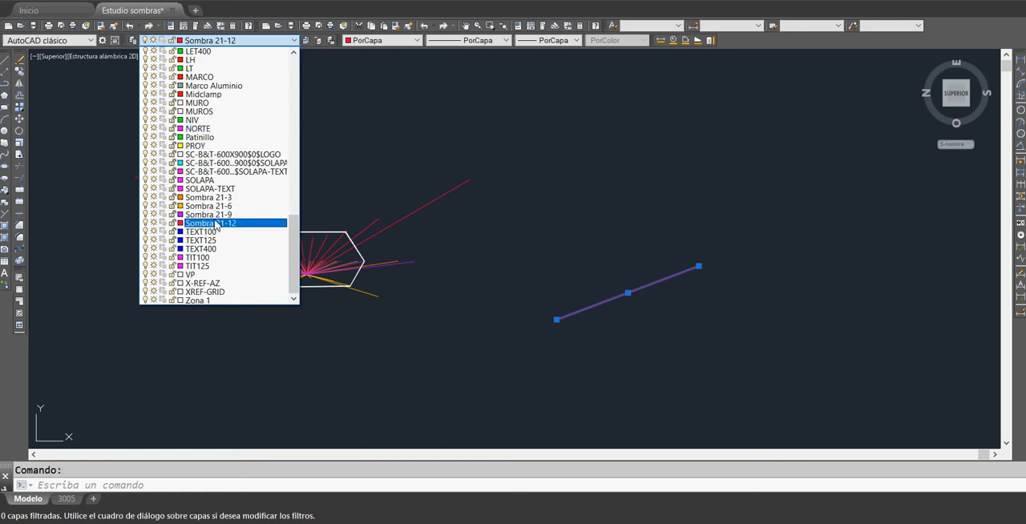
click(240, 210)
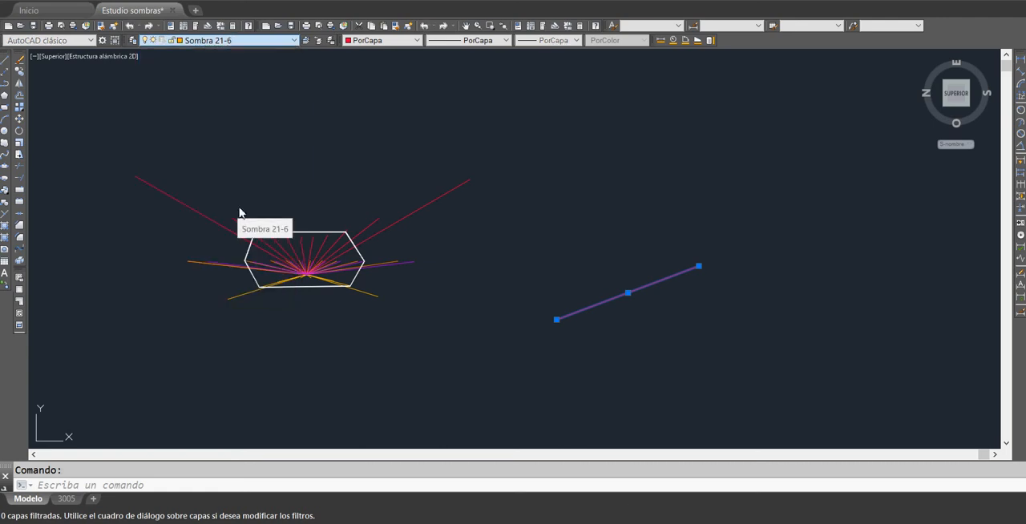
key(Escape)
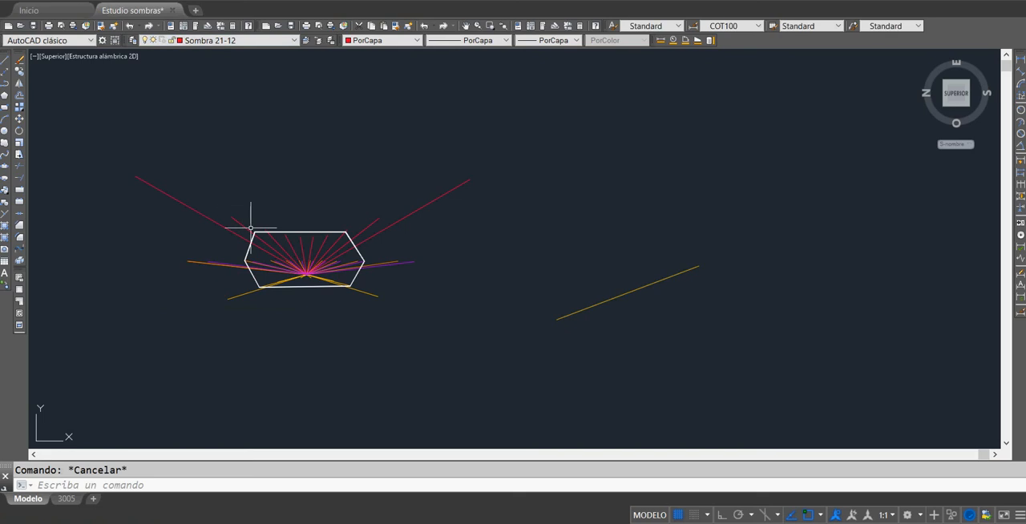
Step: Zoom in on the new line, then switch to the Excel workbook and examine the 21-jun 12:00 PM shadow length and angle
scroll(674, 304, up, 6)
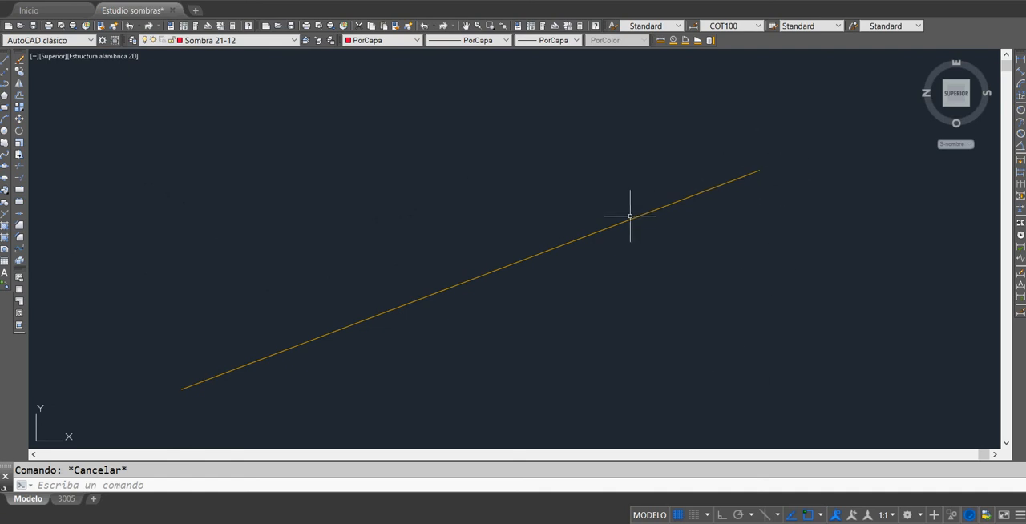
middle_drag(750, 186, 710, 211)
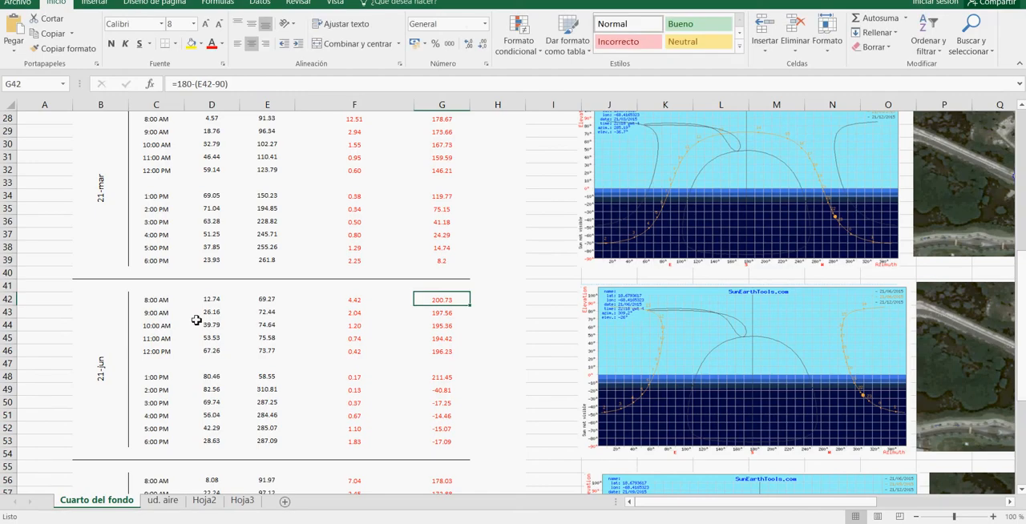
click(279, 354)
click(350, 357)
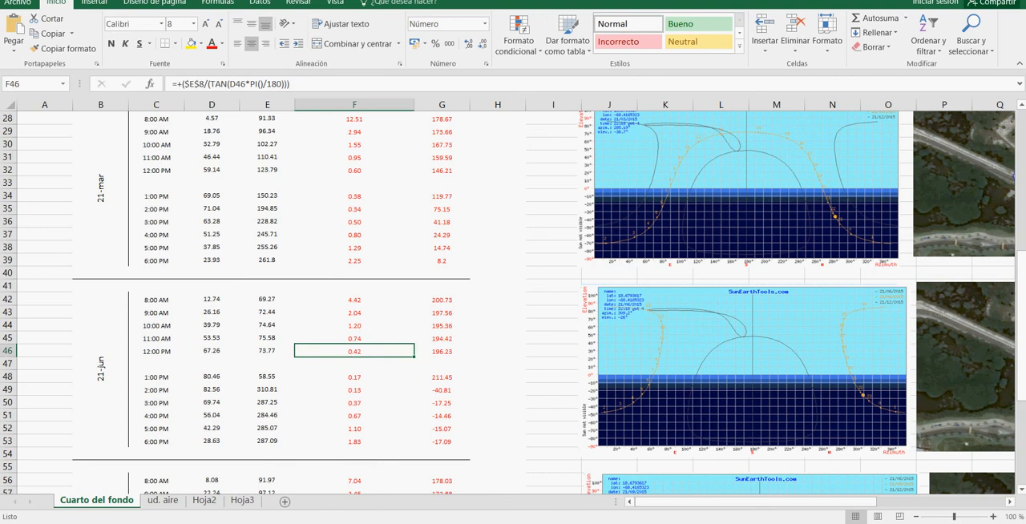
Step: Switch to AutoCAD and make Sombra 21-6 the current layer
mouse_move(411, 523)
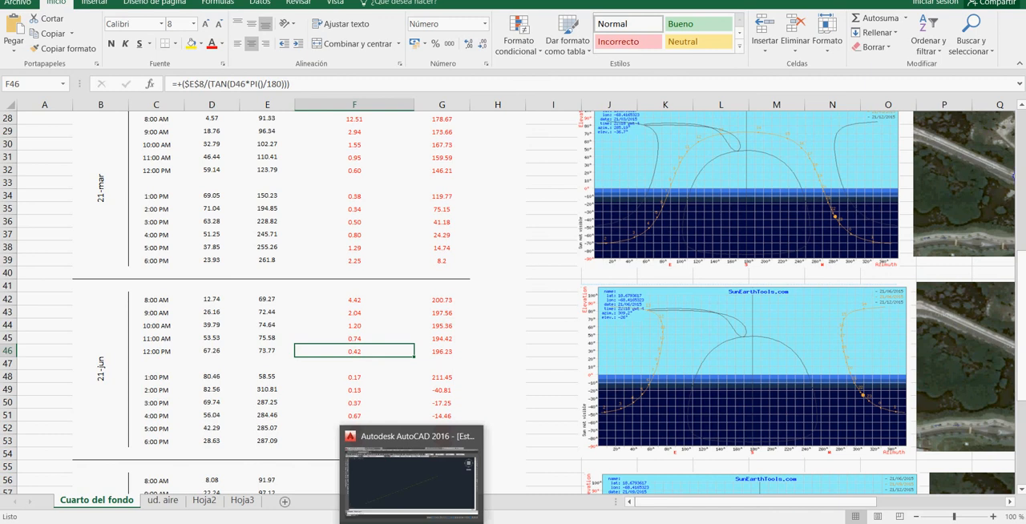
click(411, 480)
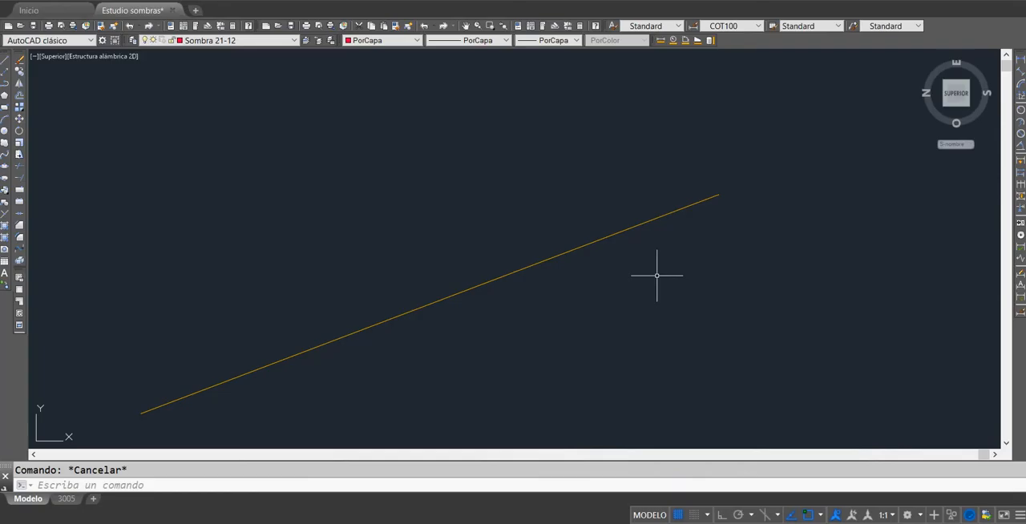
click(4, 60)
key(Escape)
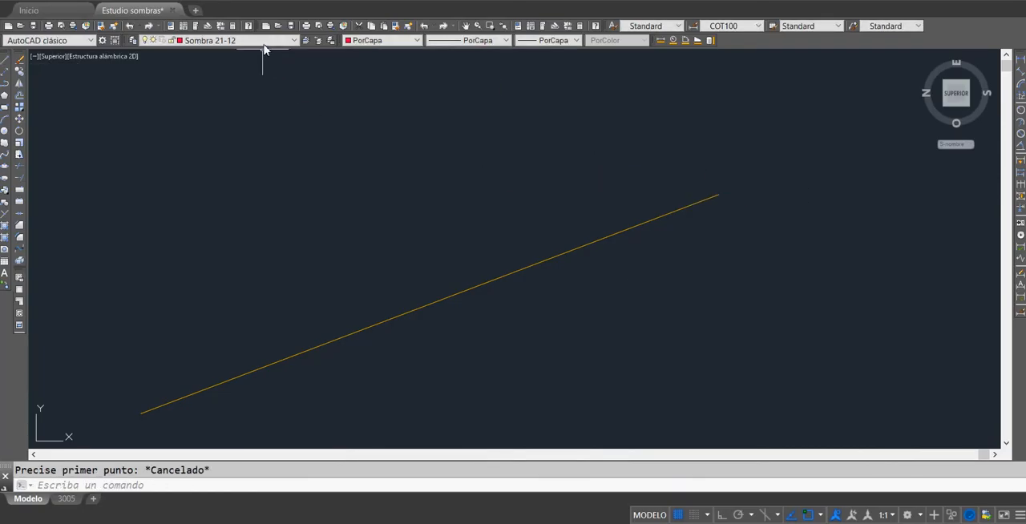
click(264, 45)
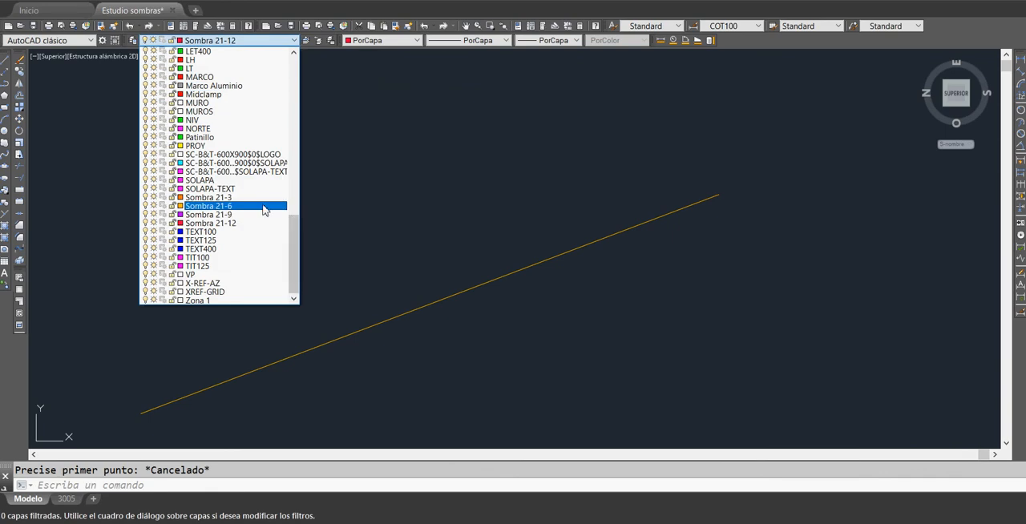
click(263, 207)
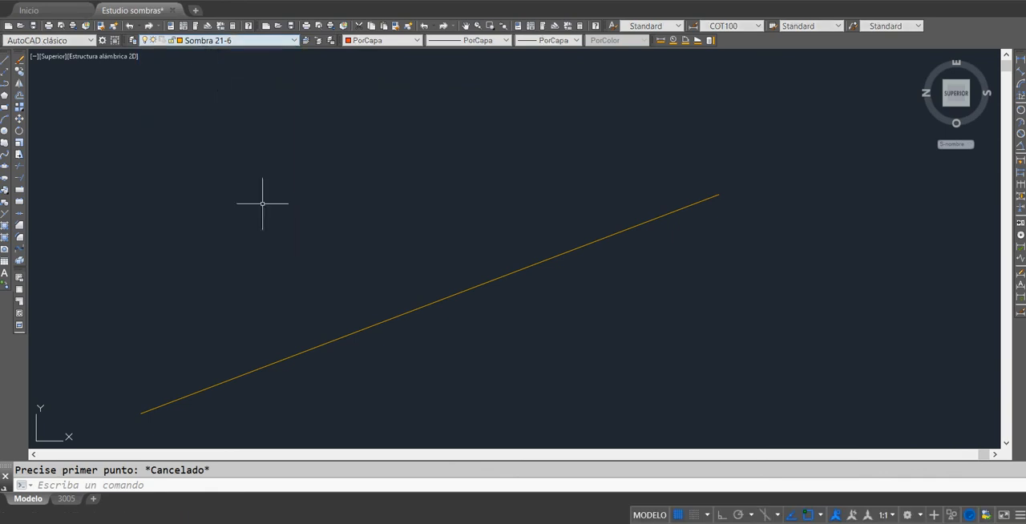
Step: Draw a line 0.42 long at 196.23° from the upper endpoint of the existing 4.42 line
click(4, 61)
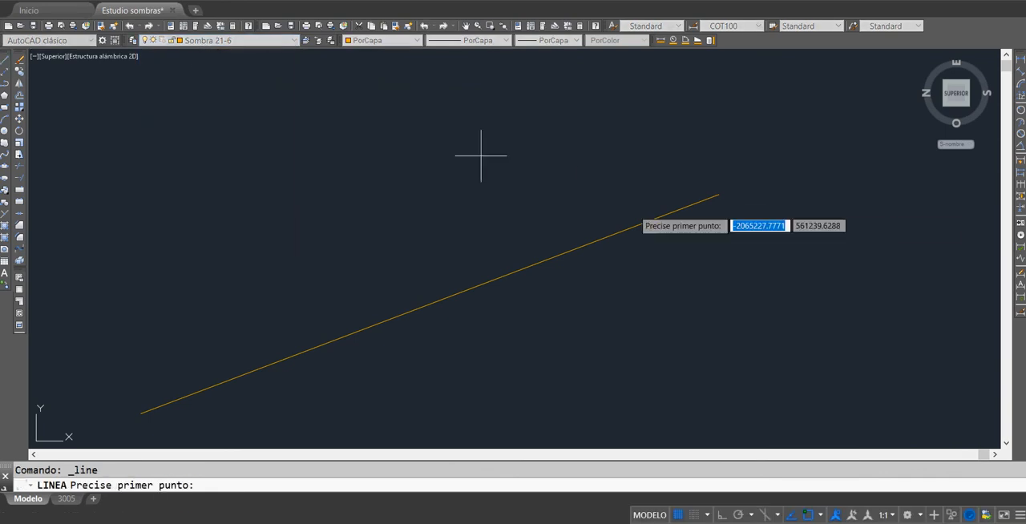
click(718, 194)
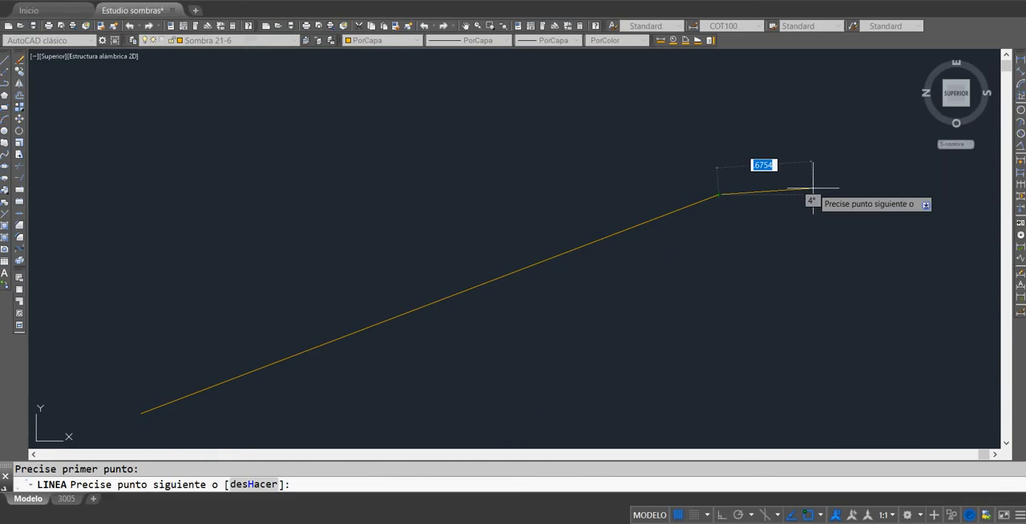
text(@0.42)
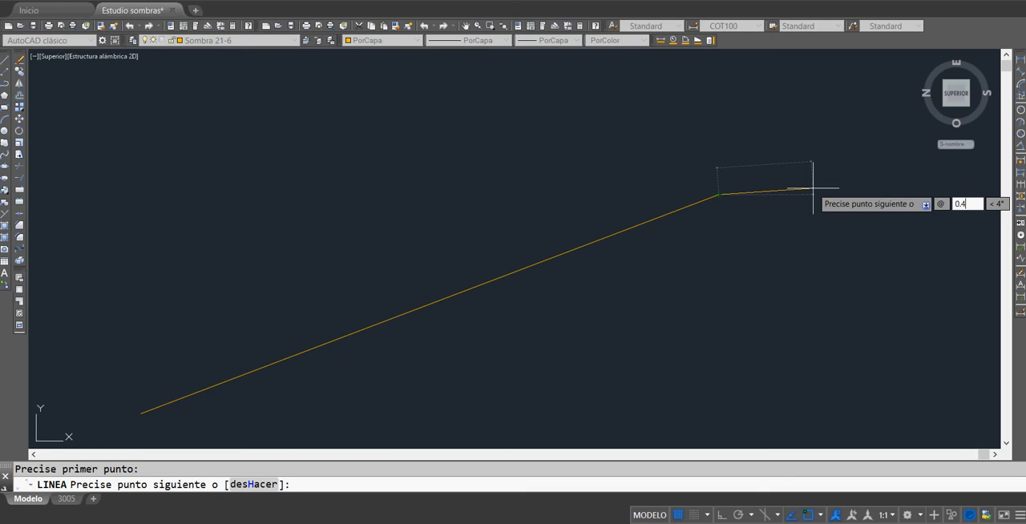
text(<)
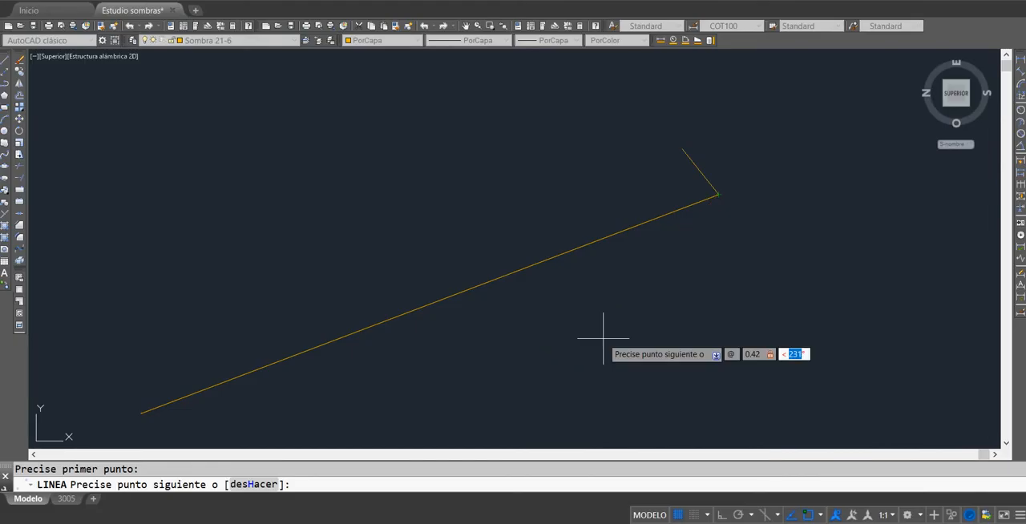
text(196.23)
key(Return)
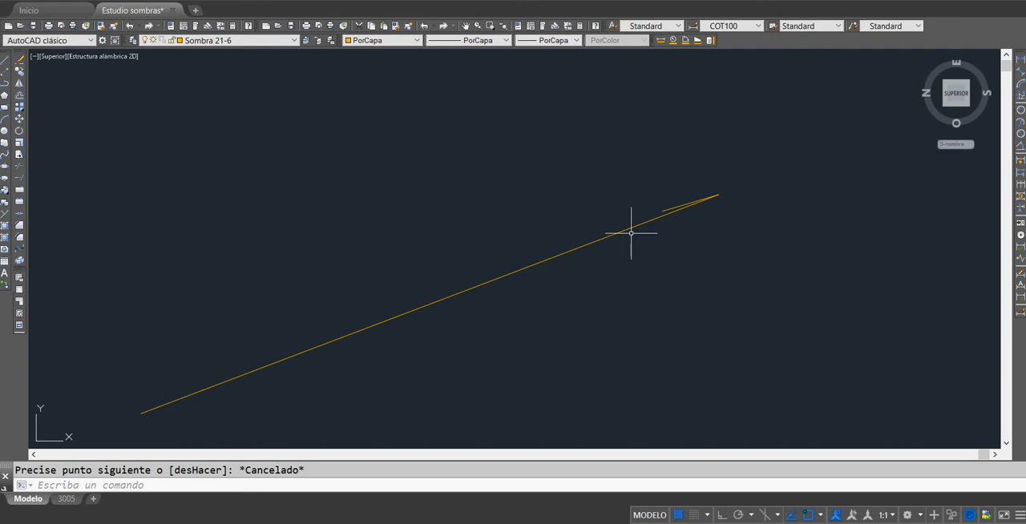
Step: Switch to the Excel workbook and look through the hourly shadow tables from 21-dic to 21-sep
scroll(629, 235, down, 2)
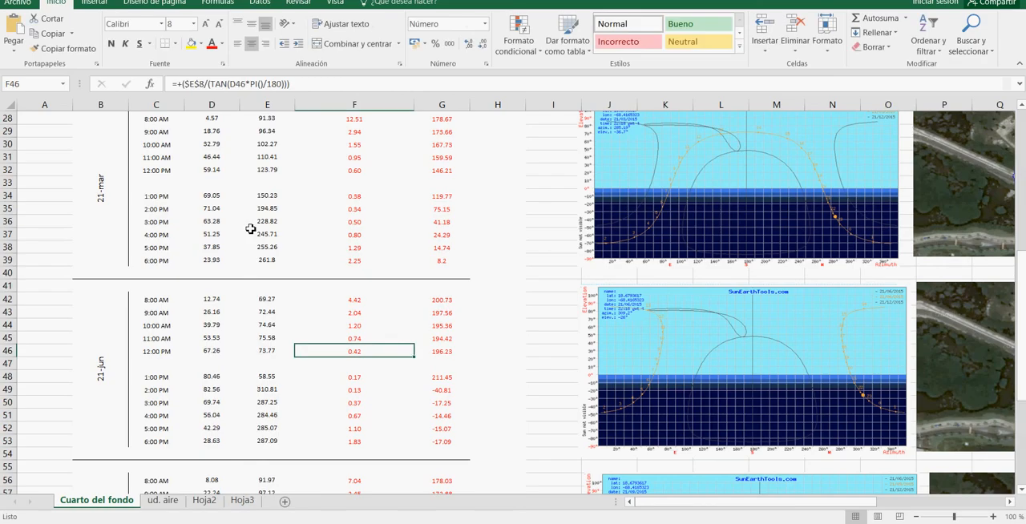
scroll(250, 231, up, 4)
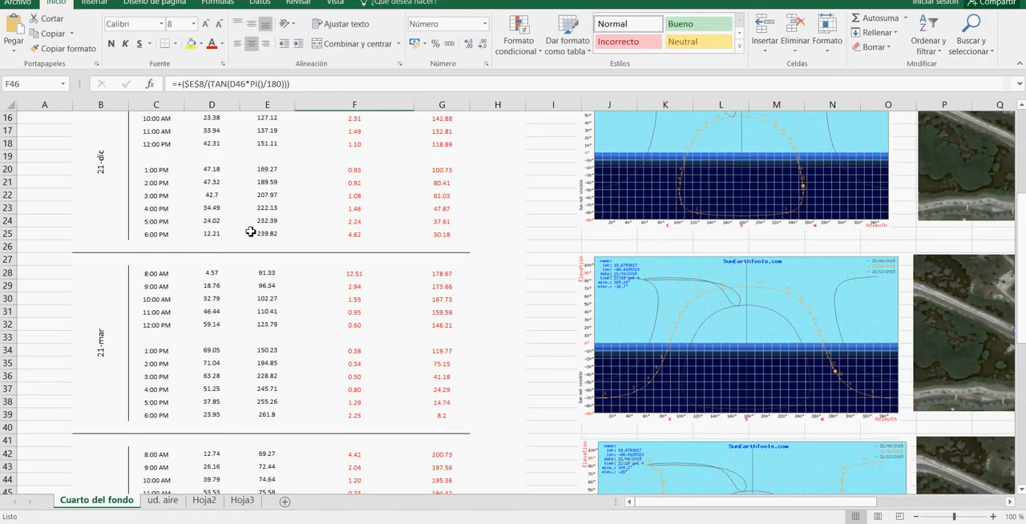
scroll(251, 231, down, 3)
scroll(262, 276, up, 4)
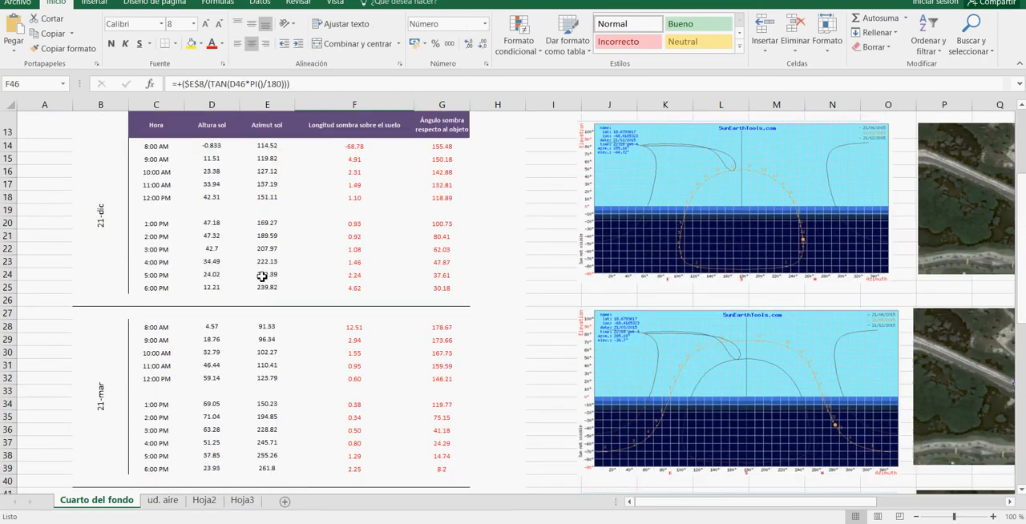
scroll(262, 275, down, 10)
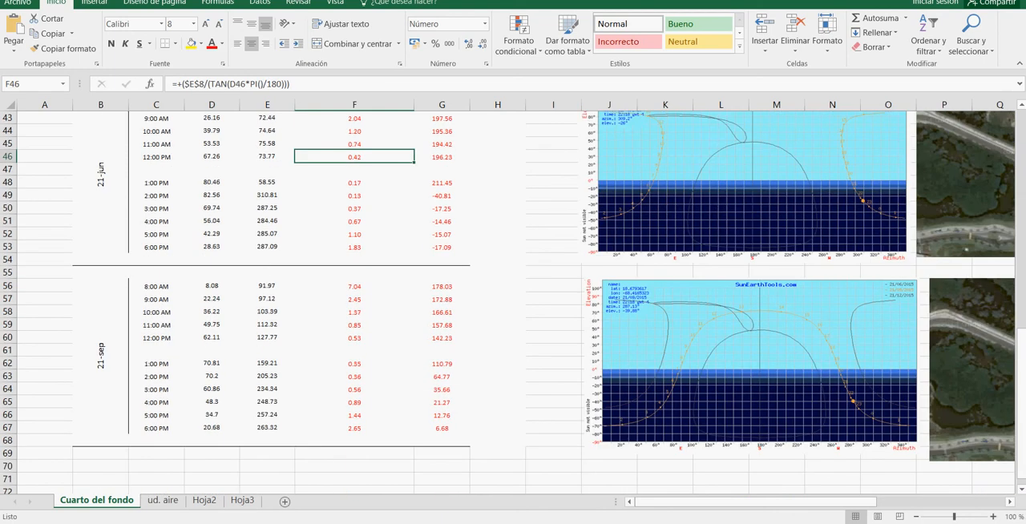
Step: Switch to AutoCAD and examine the complete fan of shadow lines around the white hexagon
mouse_move(412, 522)
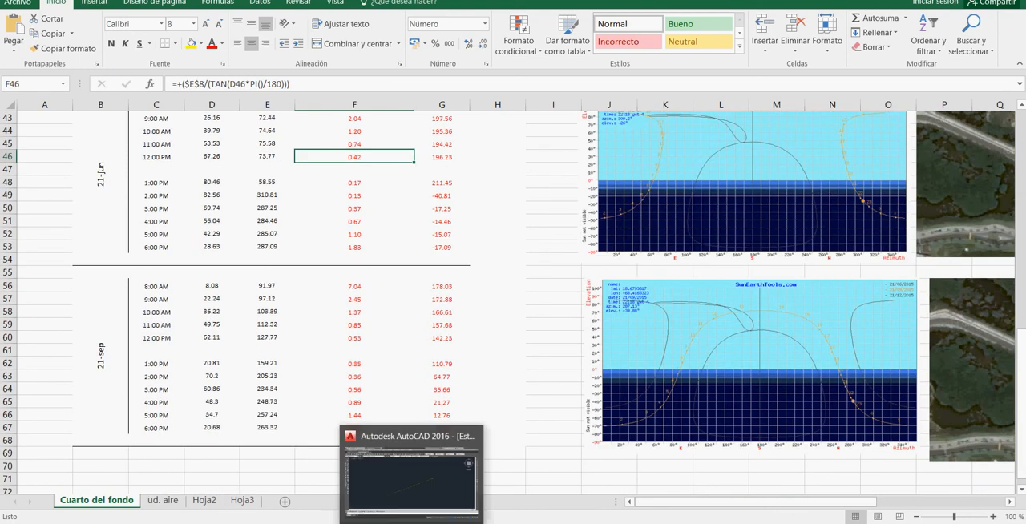
click(412, 489)
scroll(463, 258, down, 6)
scroll(427, 258, down, 2)
mouse_move(404, 255)
middle_down()
mouse_move(577, 277)
mouse_move(681, 274)
middle_up()
scroll(539, 270, up, 8)
scroll(680, 275, down, 2)
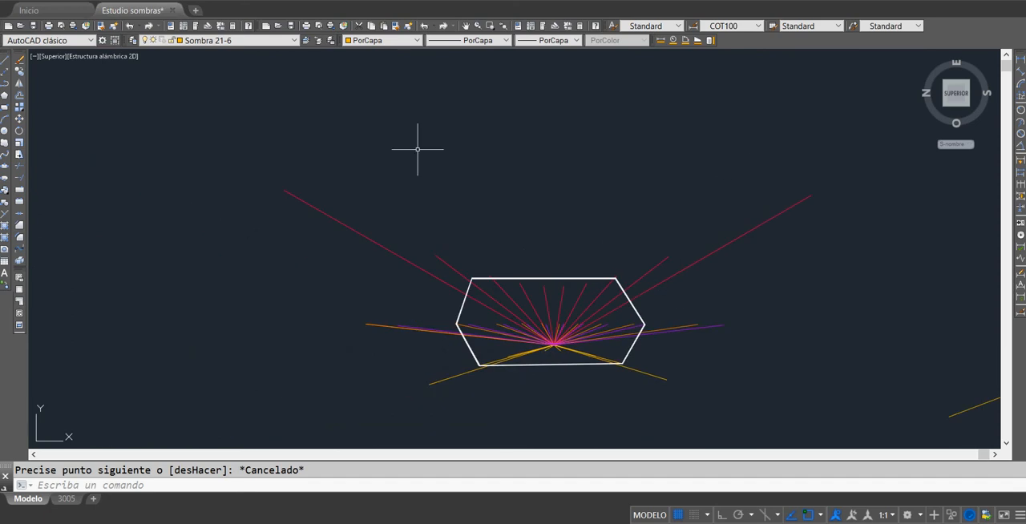
Step: Delete the two separate, overlapping sample lines lying well to the east of the white hexagon
middle_drag(733, 259, 472, 257)
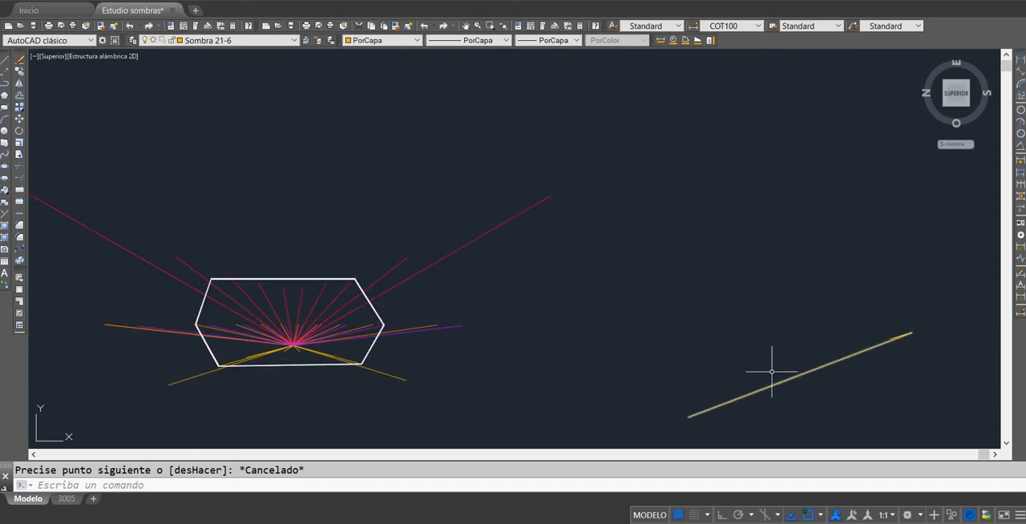
scroll(732, 335, down, 2)
click(679, 268)
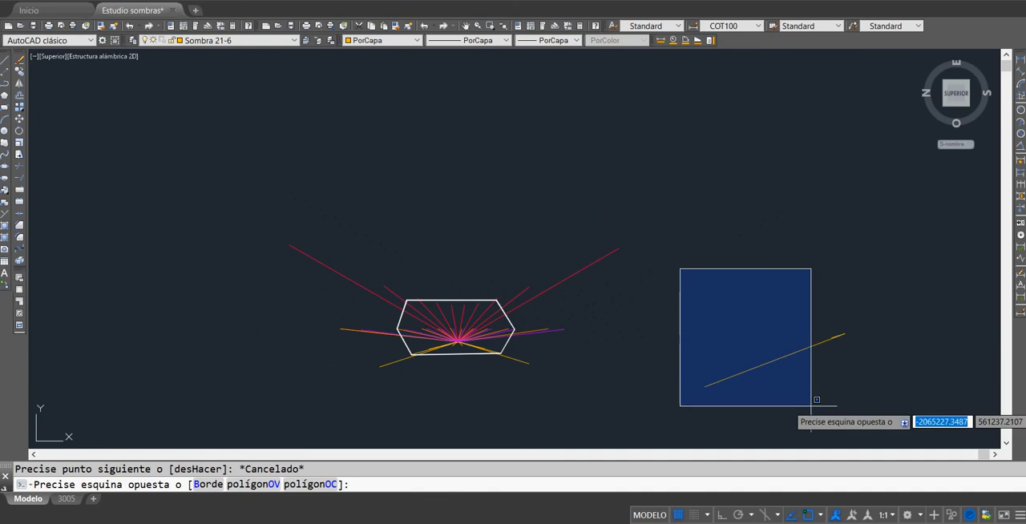
click(864, 412)
key(Delete)
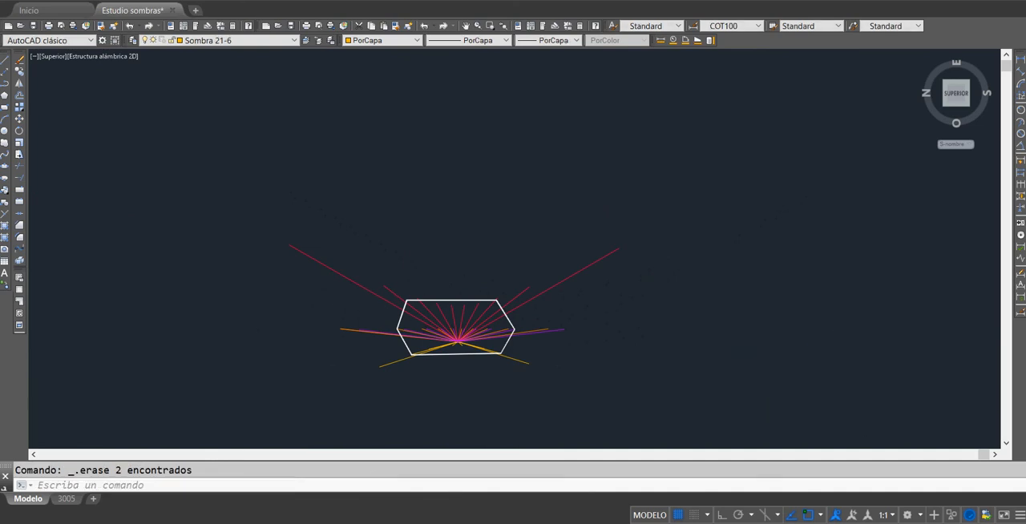
Step: Add the multiline text "N" above the white hexagon to mark north
scroll(574, 352, up, 4)
scroll(601, 309, down, 2)
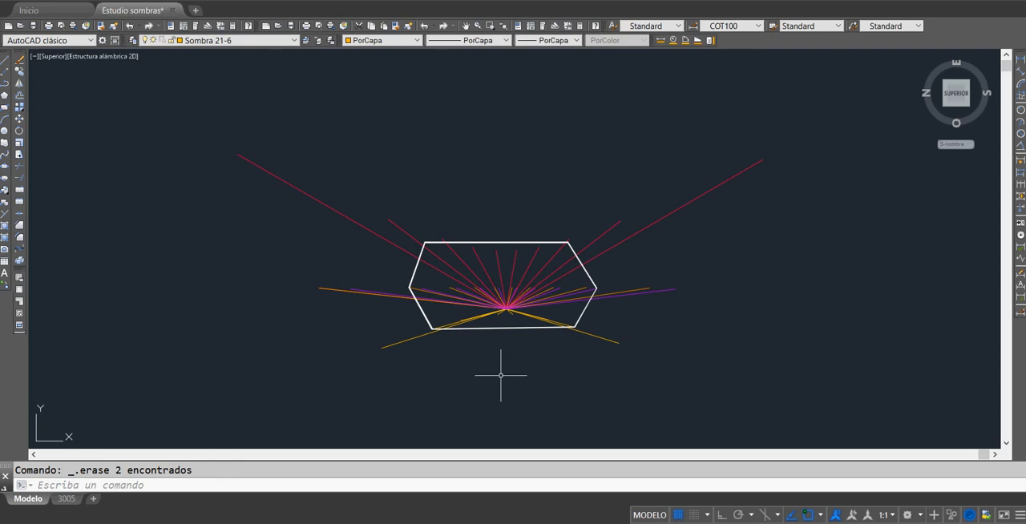
text(t)
key(Return)
click(472, 149)
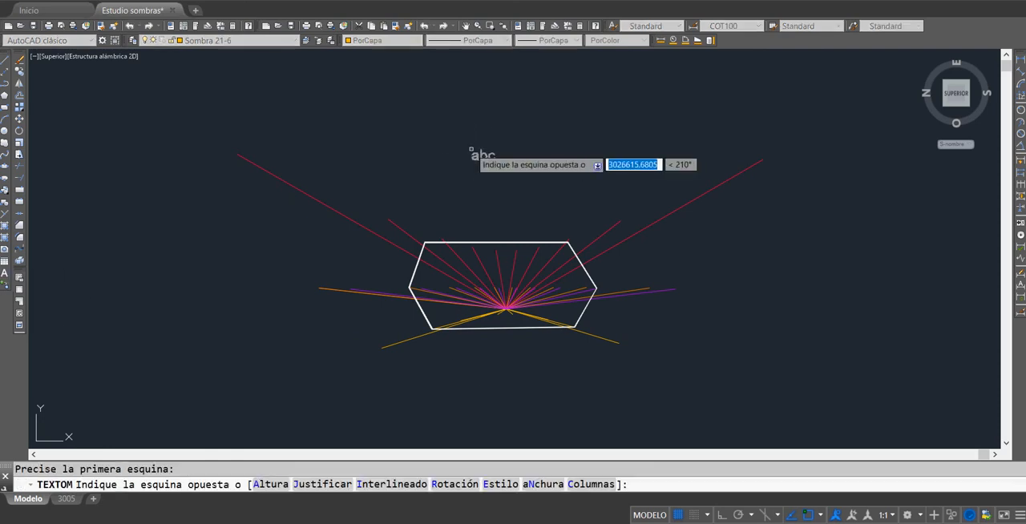
click(513, 186)
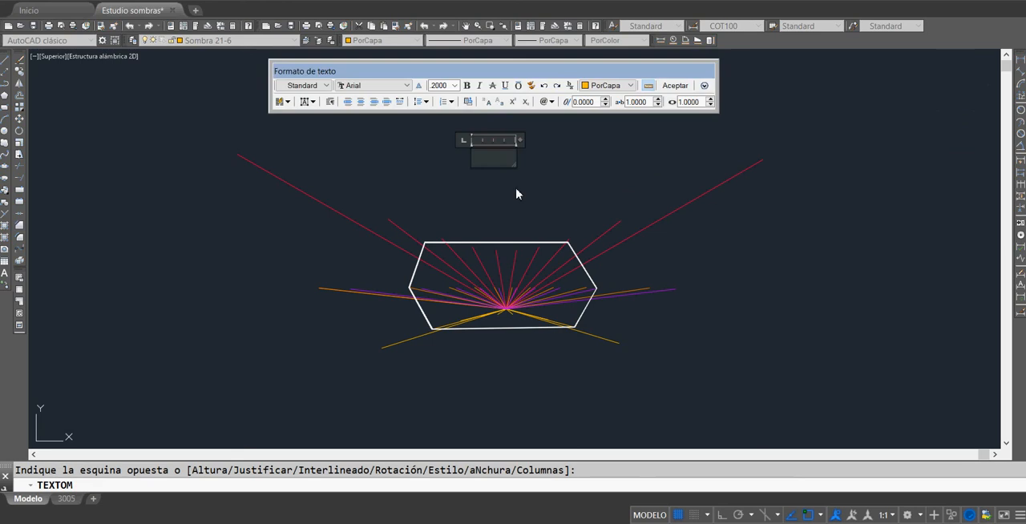
text(N)
key(Return)
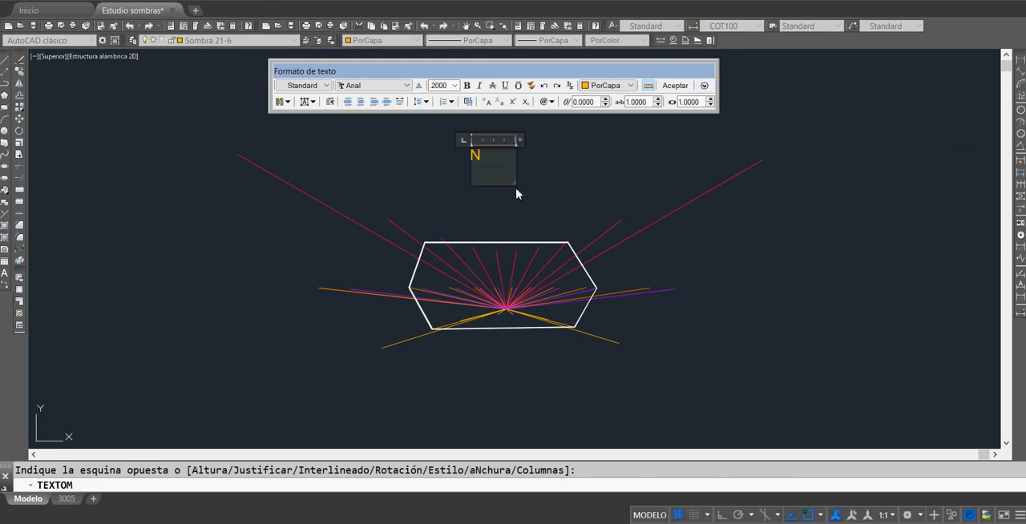
key(BackSpace)
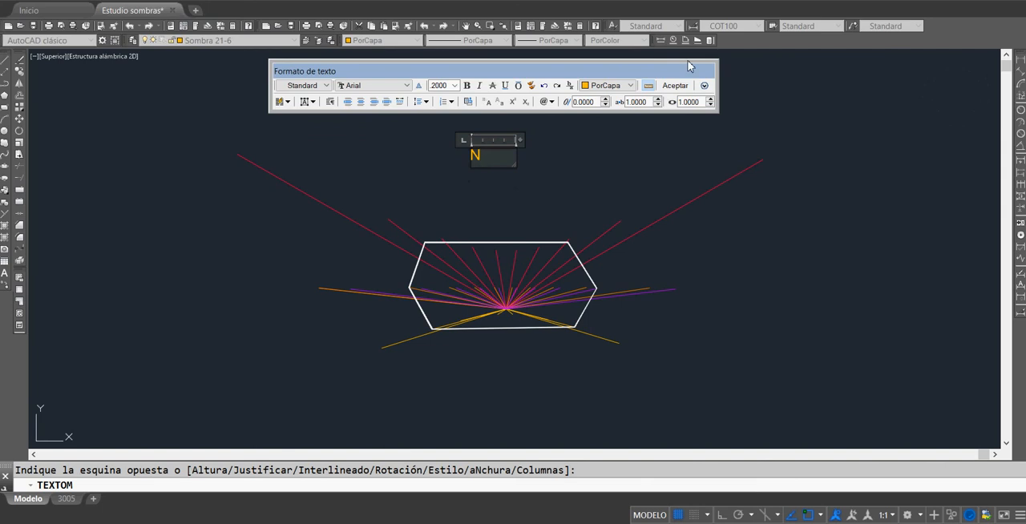
click(682, 85)
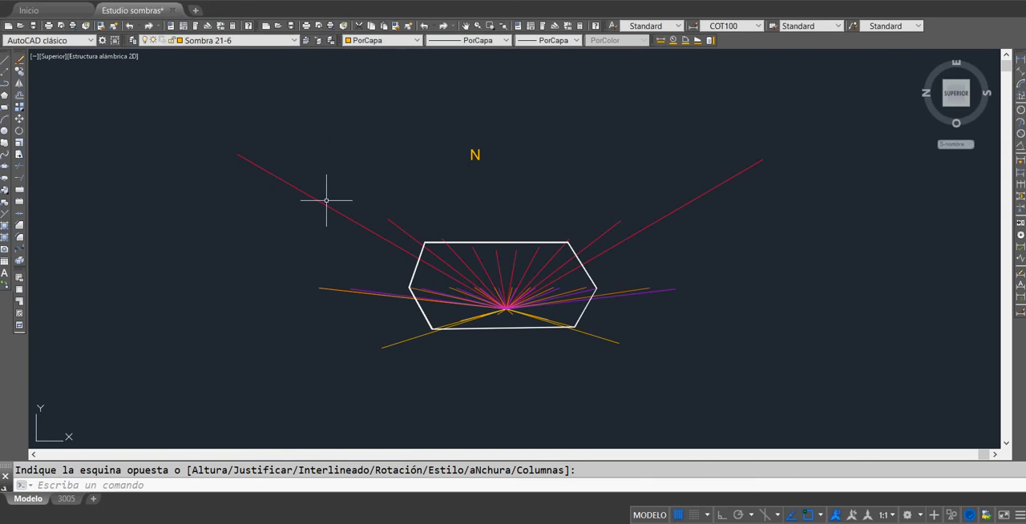
Step: Copy the N label to below the hexagon and change the copy's text to "S"
click(474, 155)
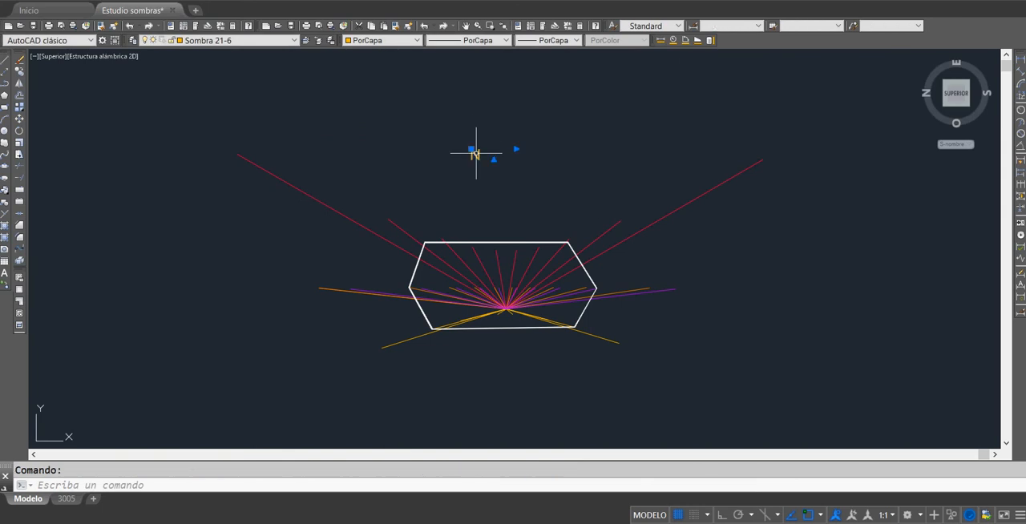
click(21, 72)
click(473, 151)
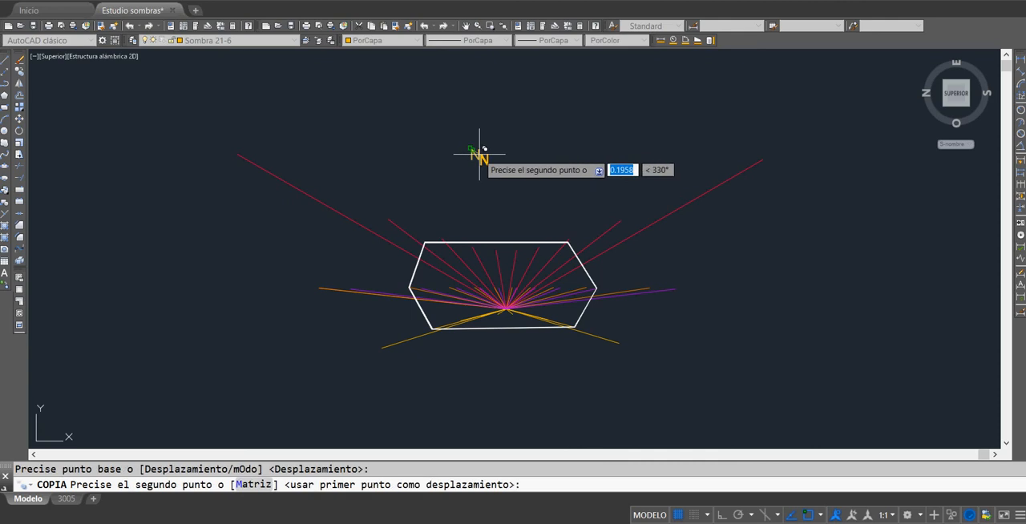
click(481, 394)
key(Escape)
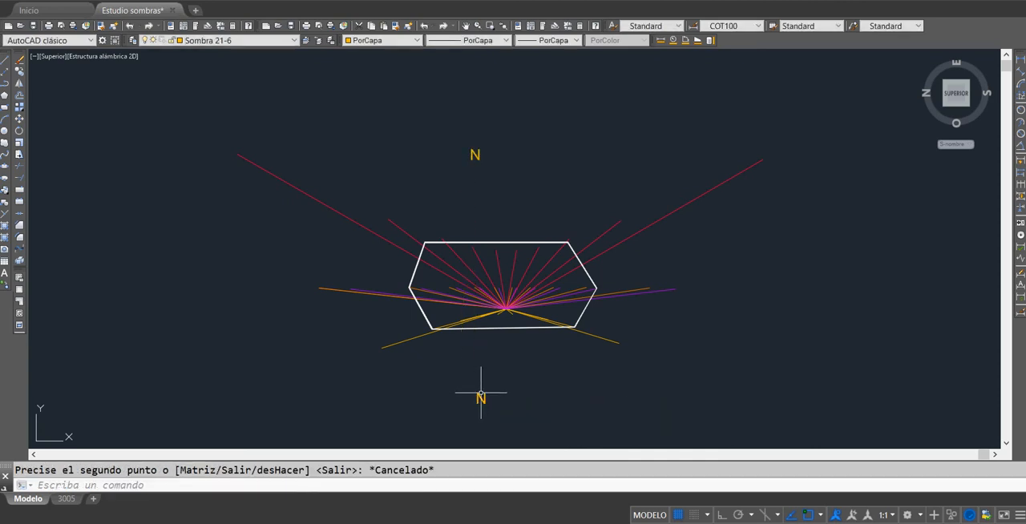
click(481, 394)
double_click(481, 398)
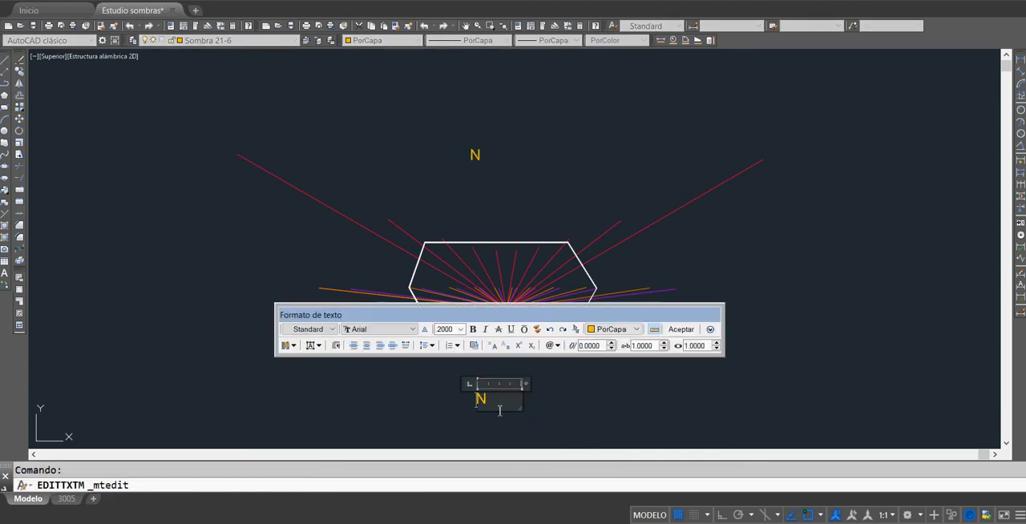
click(632, 392)
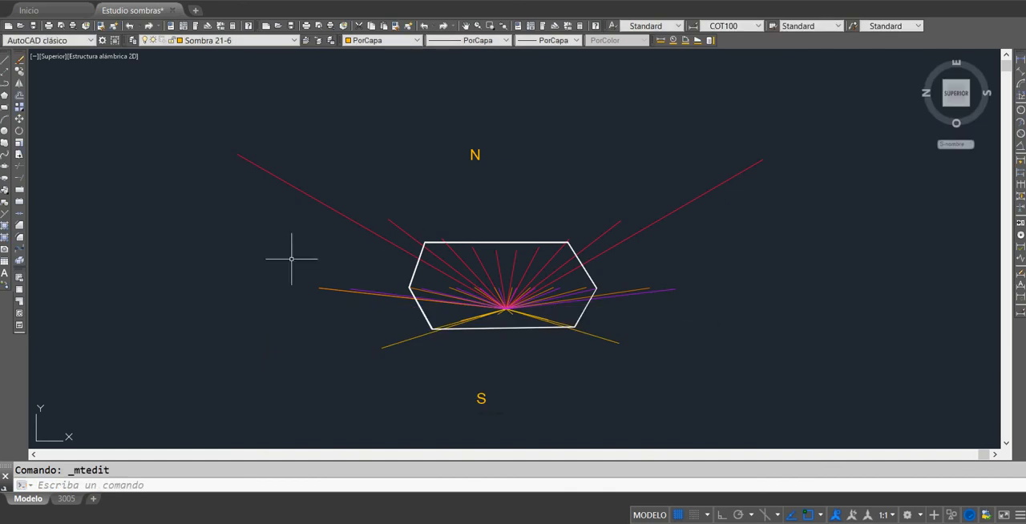
Step: Copy the N label once to the east side and once to the west side of the shadow fan
click(474, 156)
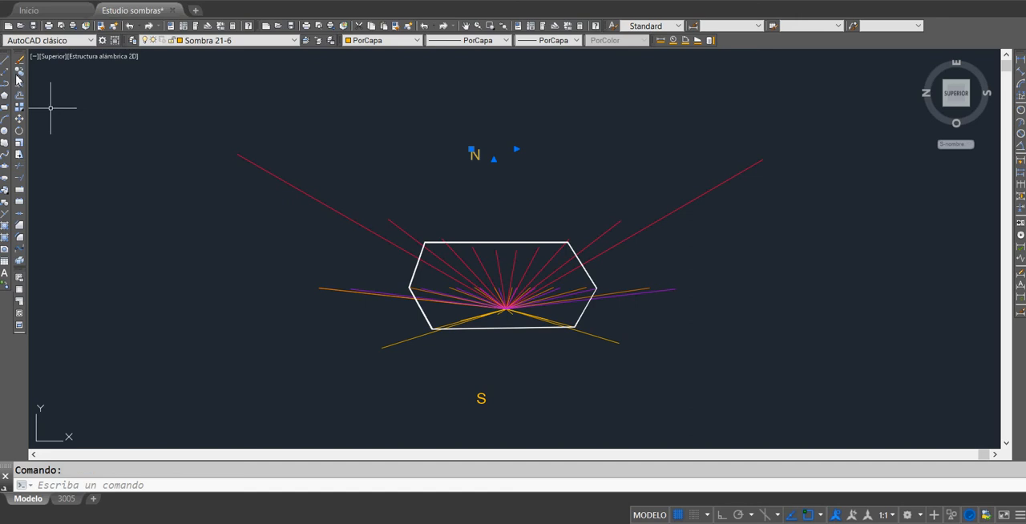
click(18, 72)
click(507, 160)
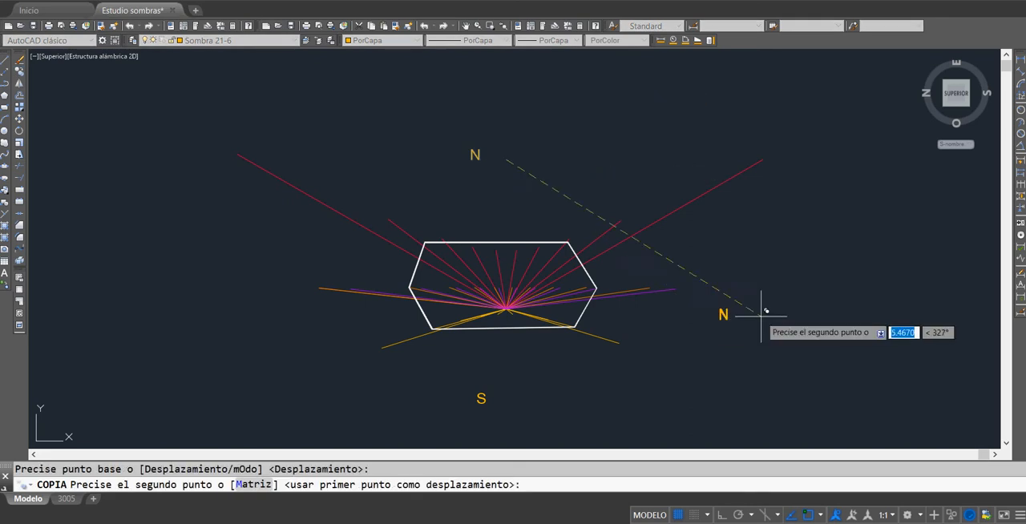
click(780, 307)
click(216, 313)
key(Escape)
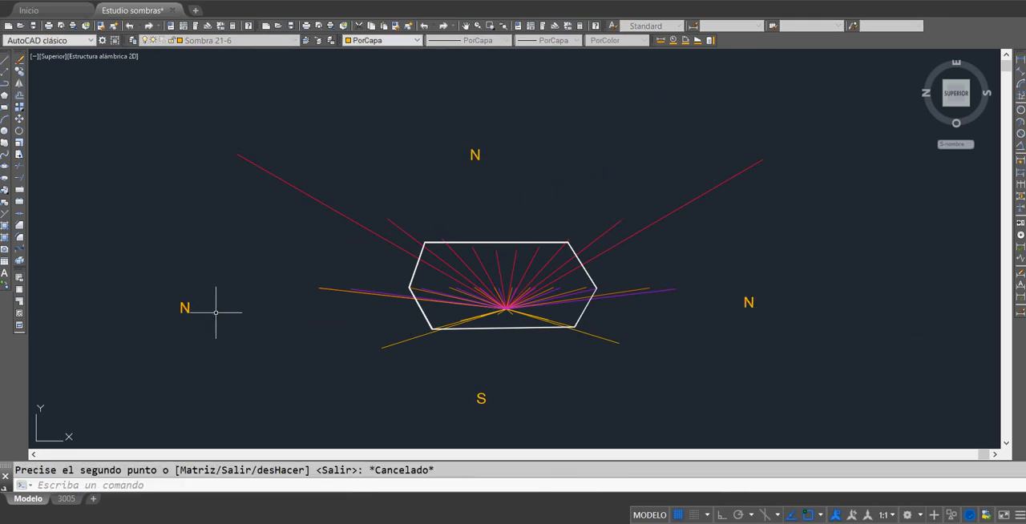
Step: Change the east copy's text to "E" and the west copy's text to "O"
double_click(747, 303)
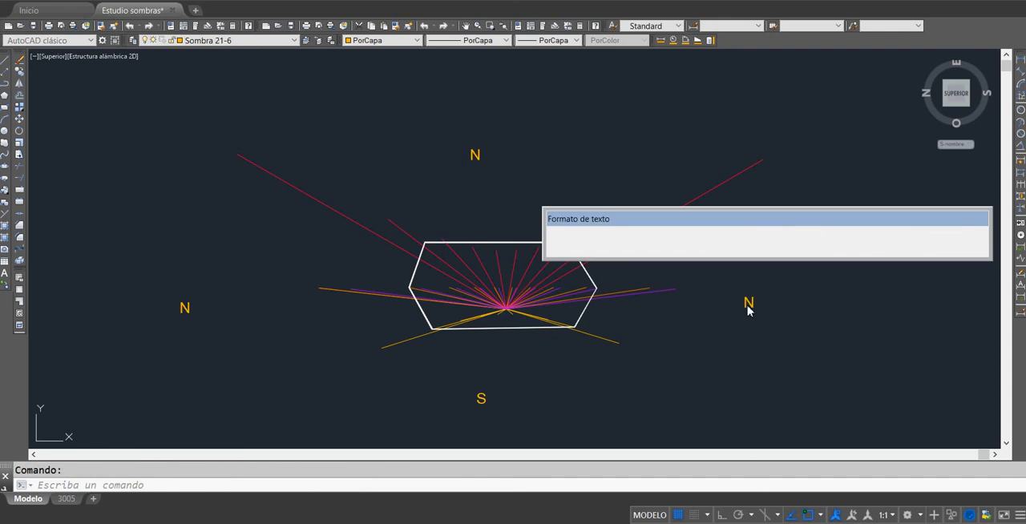
click(712, 329)
click(185, 307)
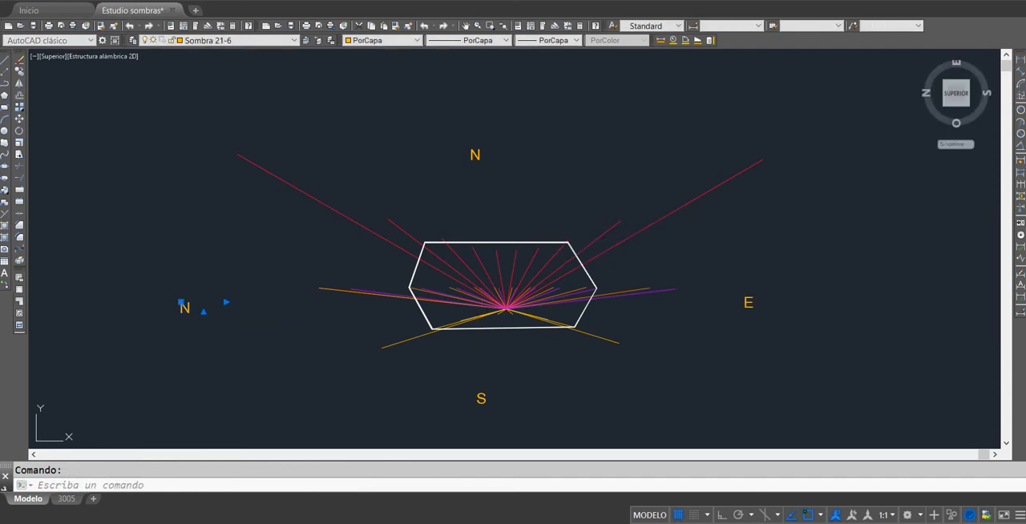
double_click(185, 310)
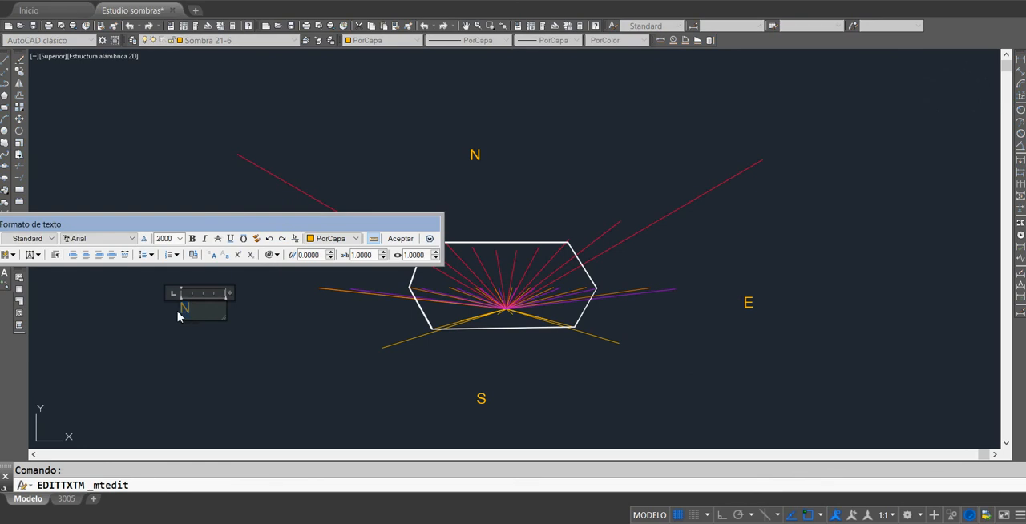
click(596, 384)
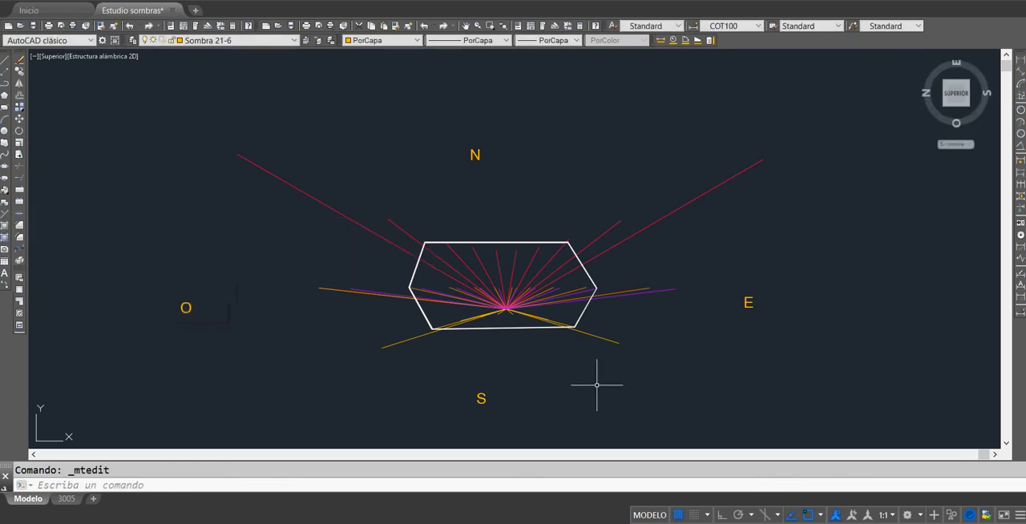
Step: Inspect the longest northwest red line, the southwest yellow line and an inner purple line to see their shadow layers
click(387, 240)
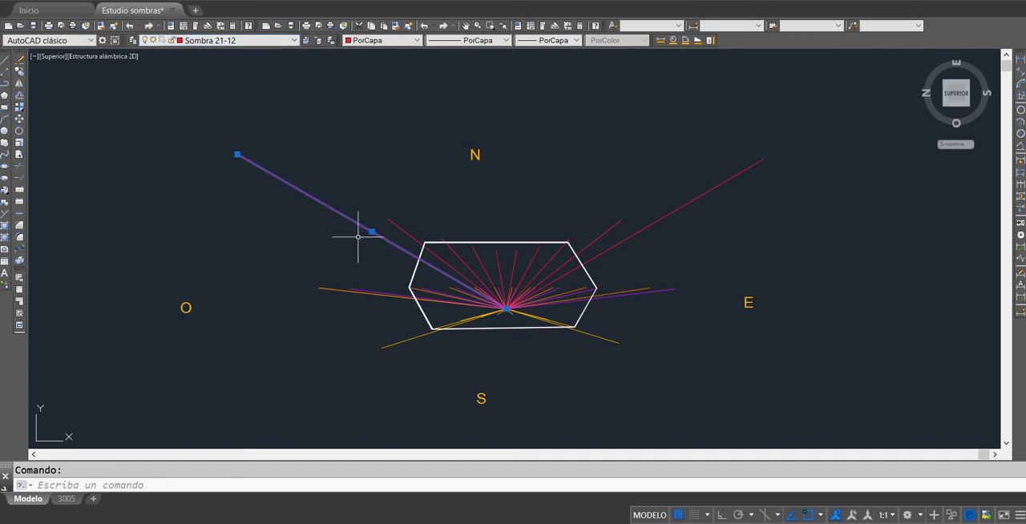
key(Escape)
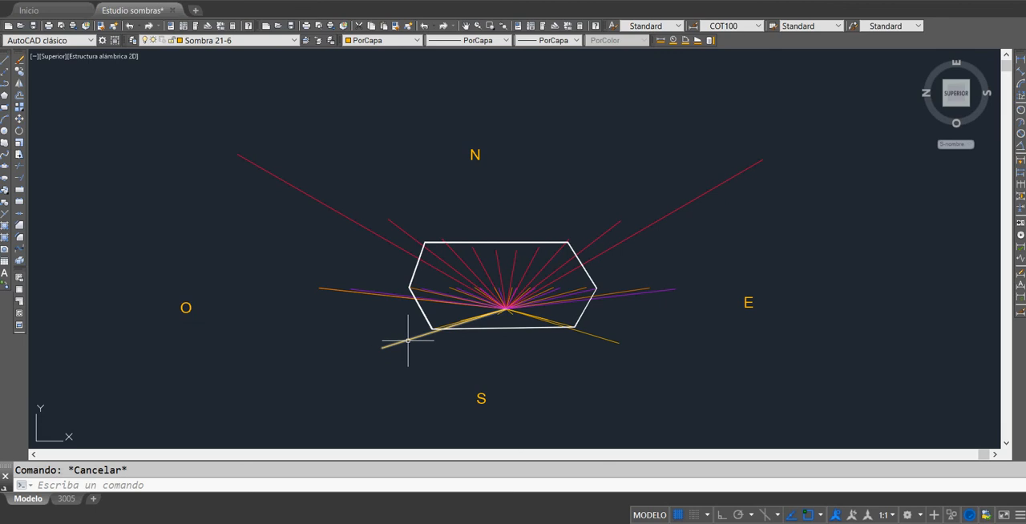
click(408, 341)
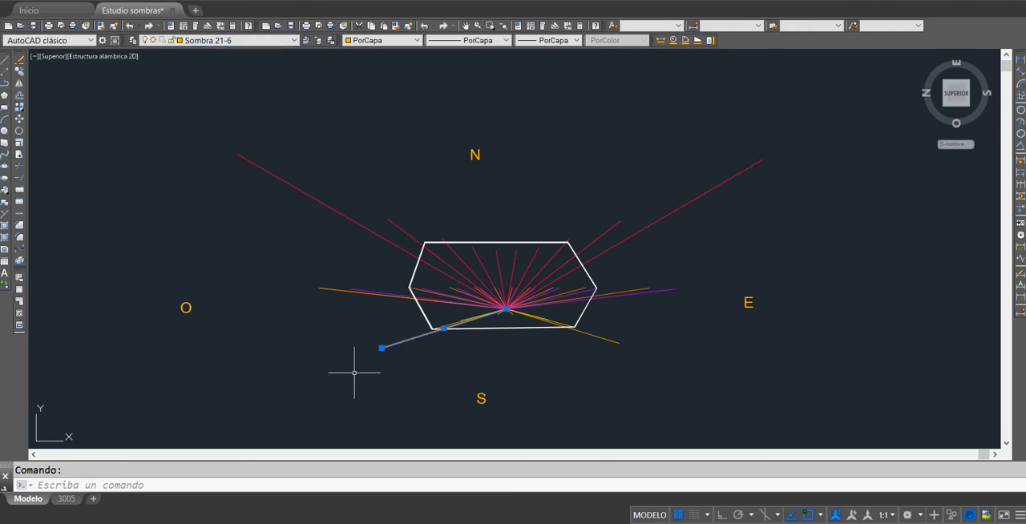
key(Escape)
scroll(381, 292, up, 5)
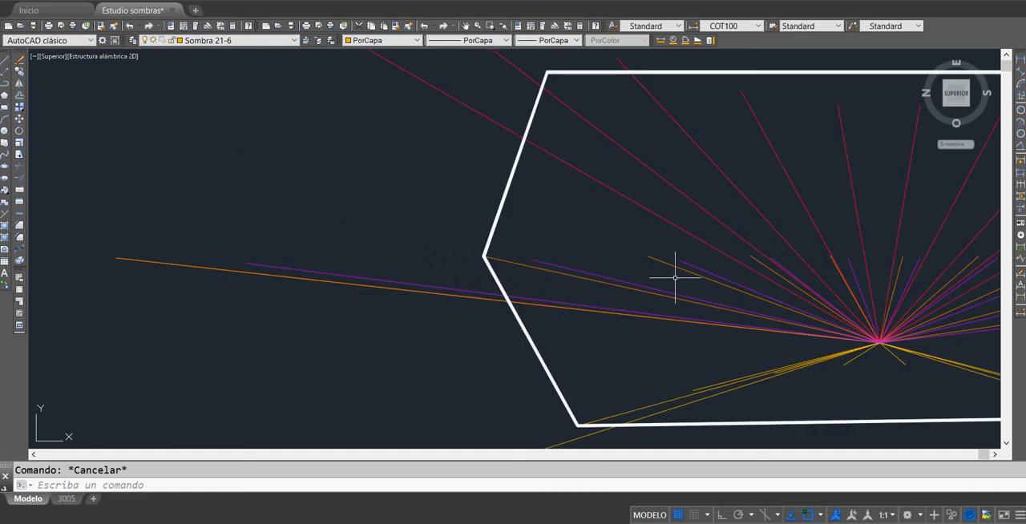
middle_drag(728, 288, 532, 291)
scroll(622, 278, up, 8)
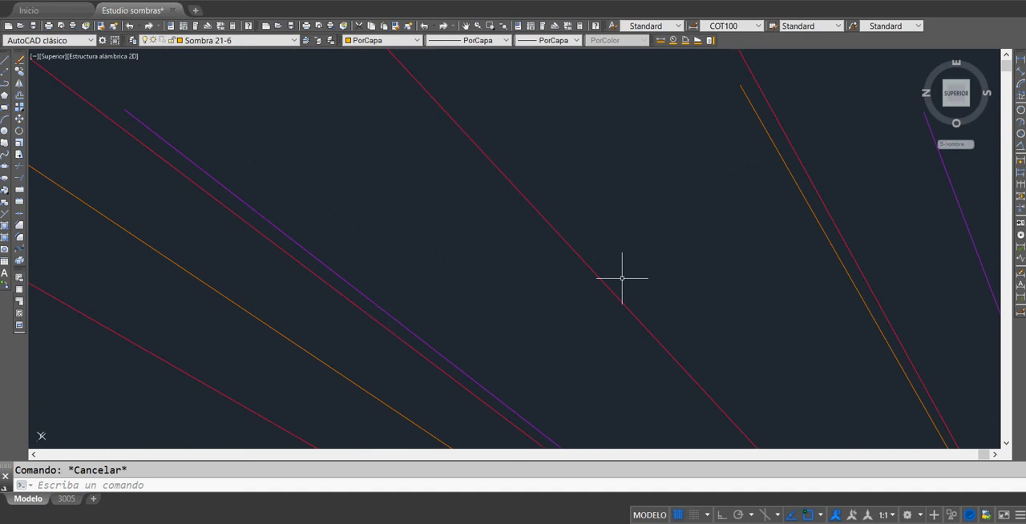
click(402, 326)
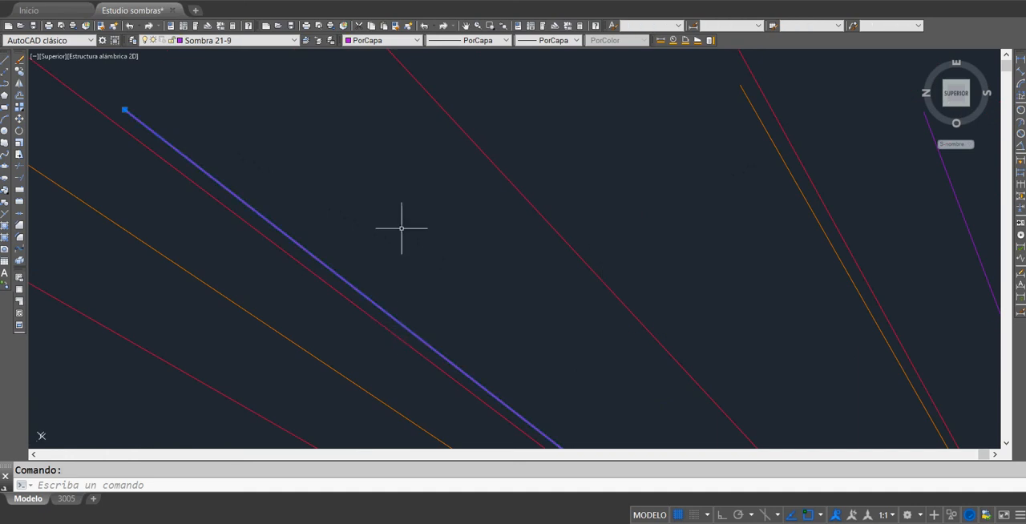
key(Escape)
scroll(401, 227, down, 5)
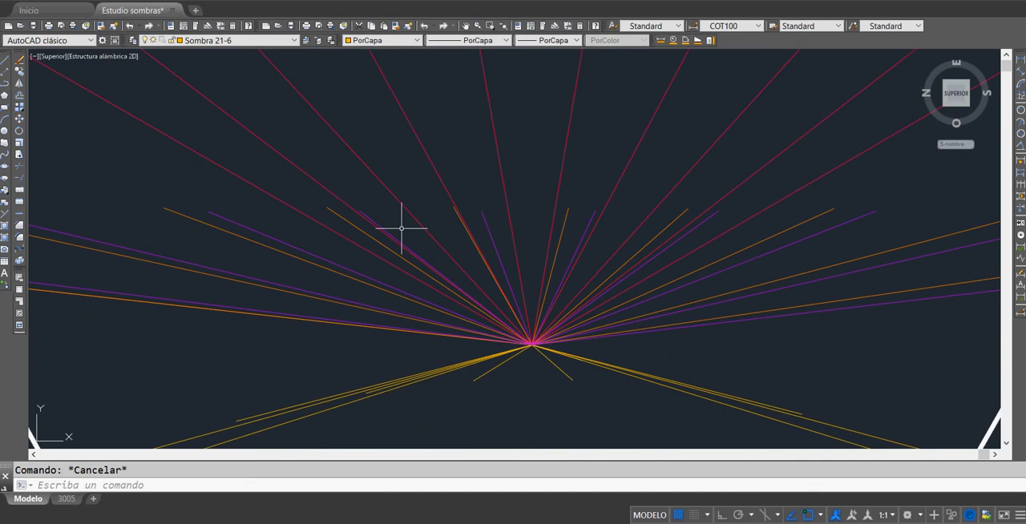
Step: Review the Sombra layers with Sombra 21-6 kept current, and inspect the neighbouring orange and purple lines inside the hexagon
click(286, 40)
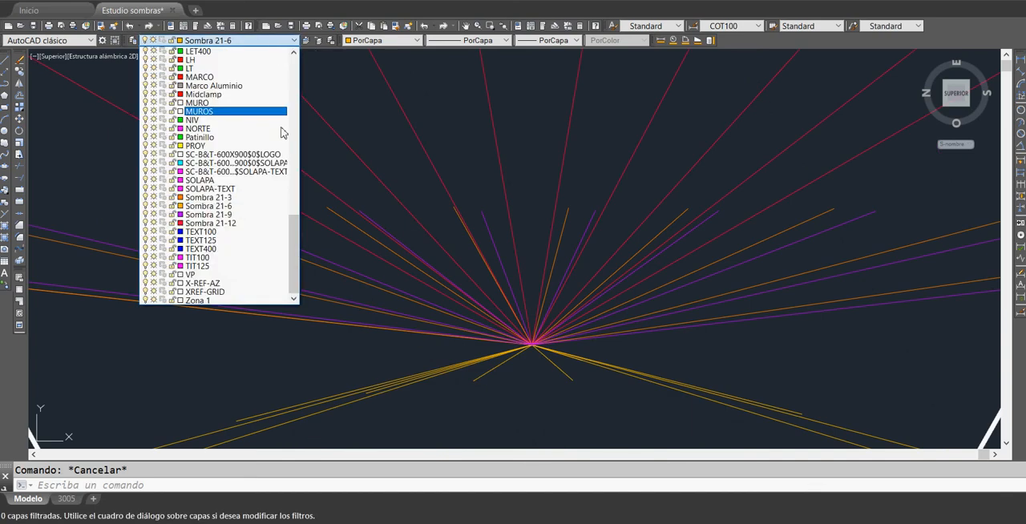
click(240, 206)
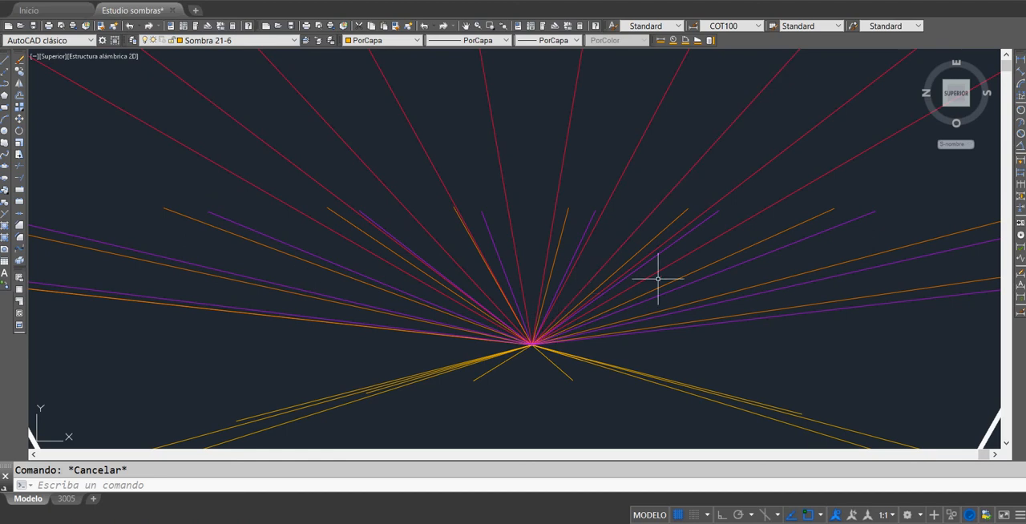
scroll(657, 279, down, 2)
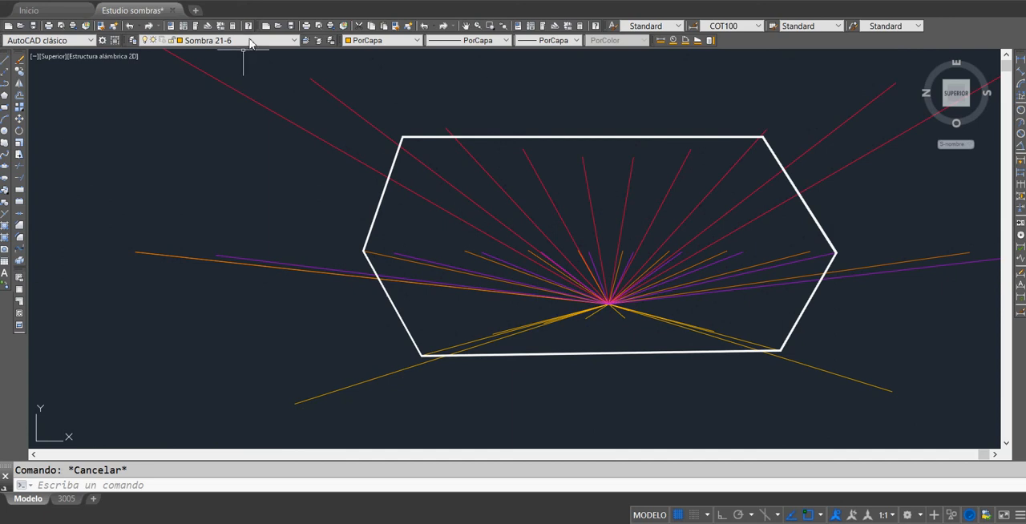
click(490, 259)
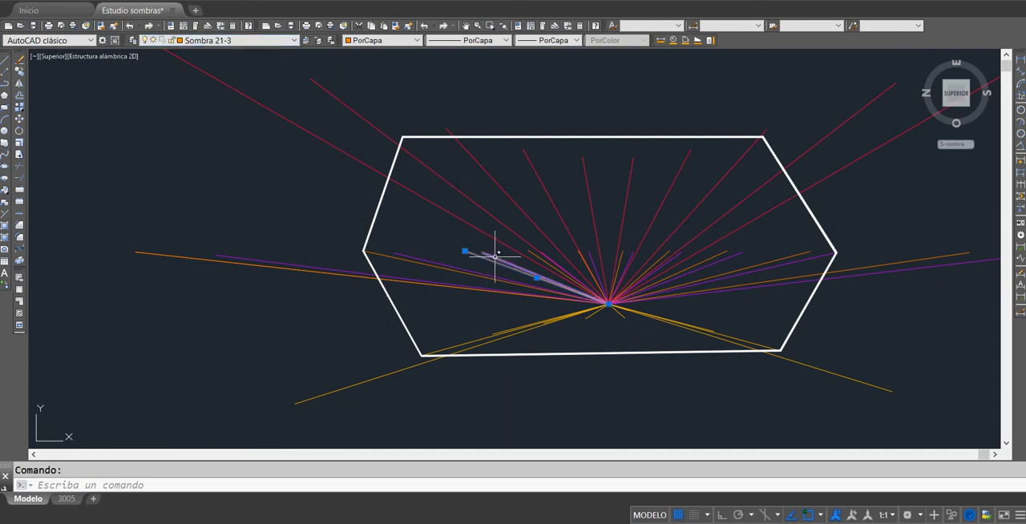
click(497, 249)
key(Escape)
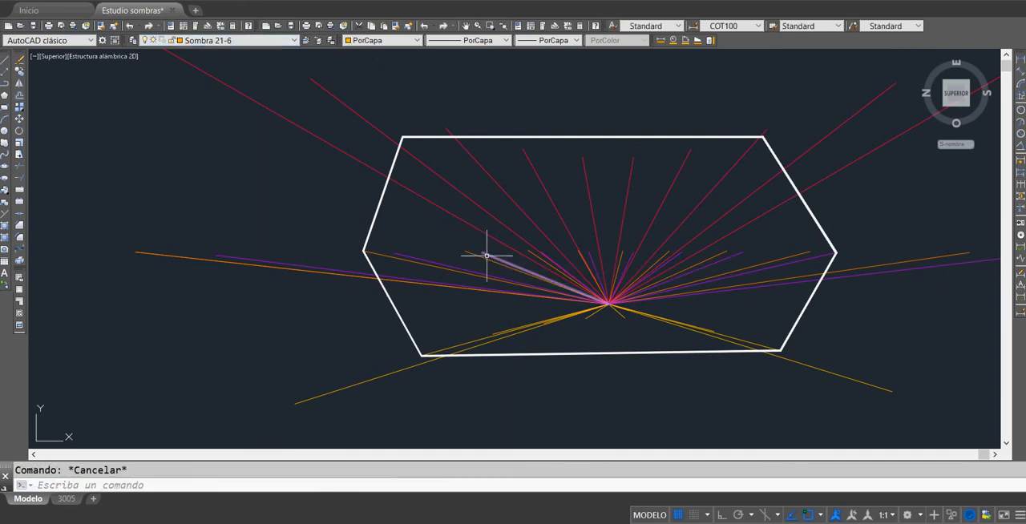
click(488, 255)
key(Escape)
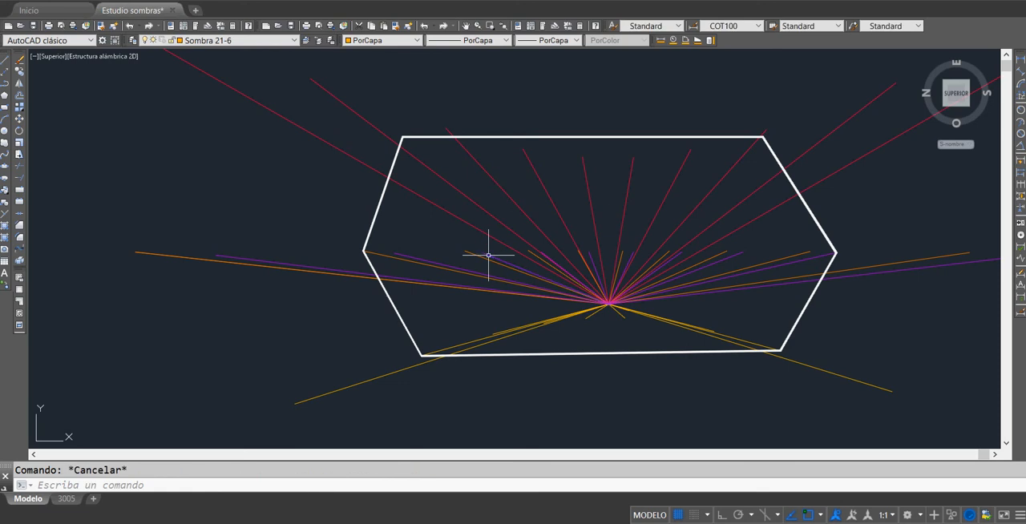
scroll(614, 230, down, 4)
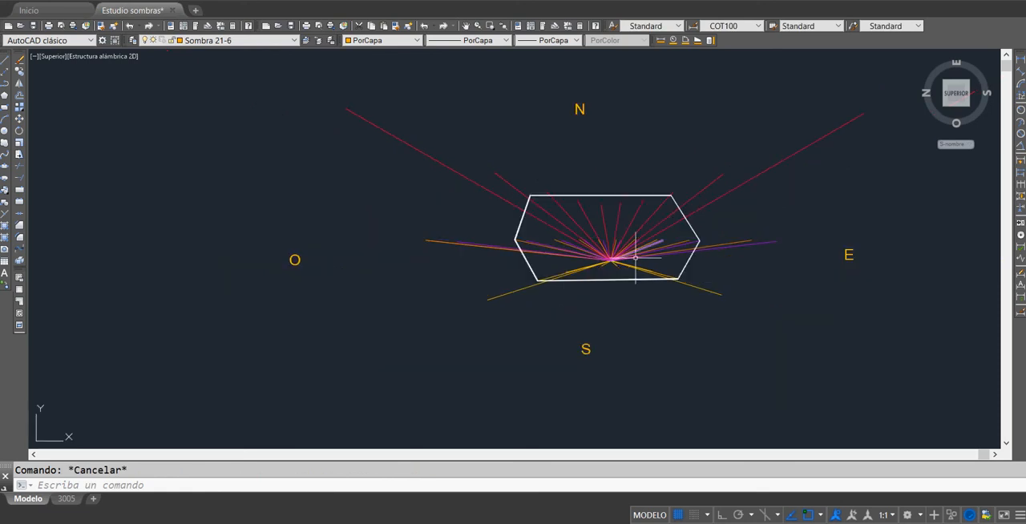
Step: Inspect the layers of the longest eastern purple line, the longest western orange line and a short purple line inside the hexagon
scroll(635, 258, up, 2)
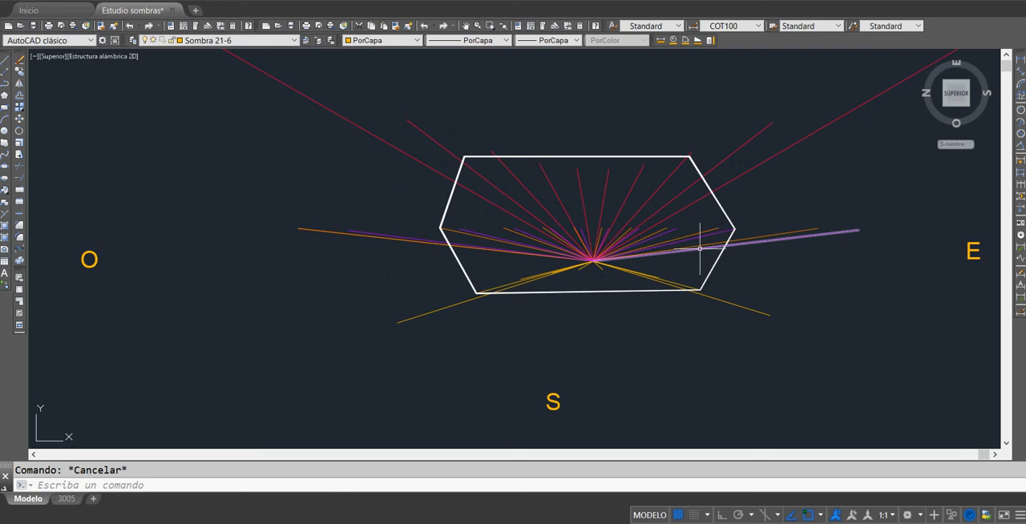
mouse_move(700, 248)
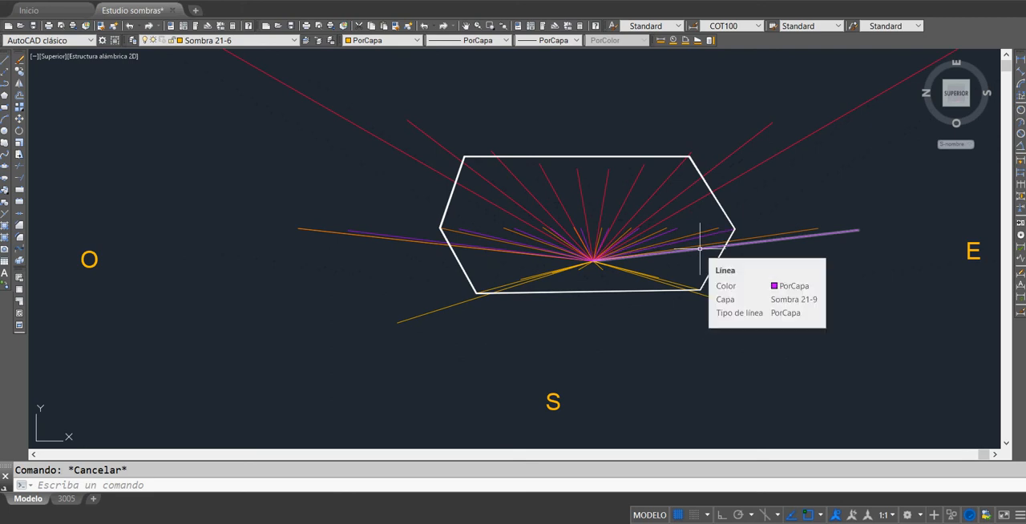
click(386, 239)
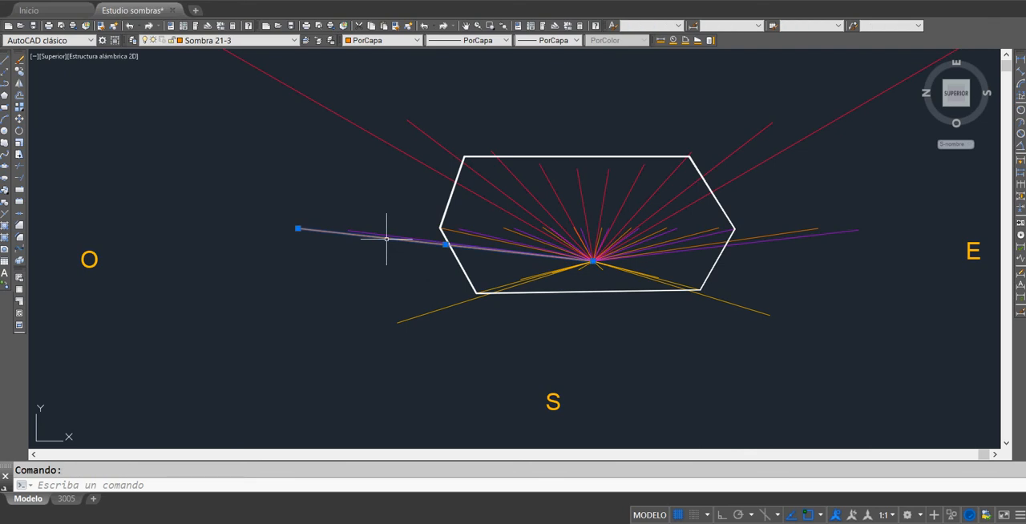
key(Escape)
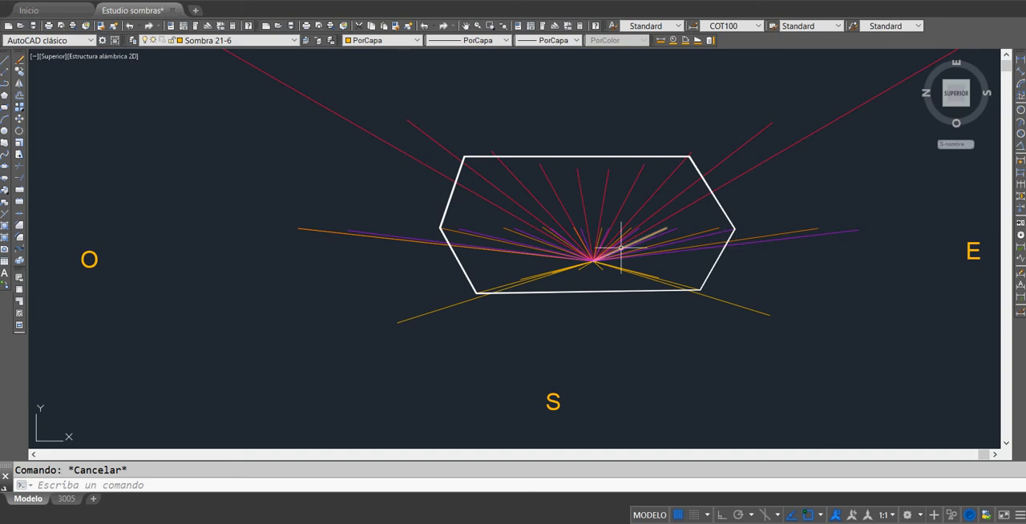
mouse_move(621, 248)
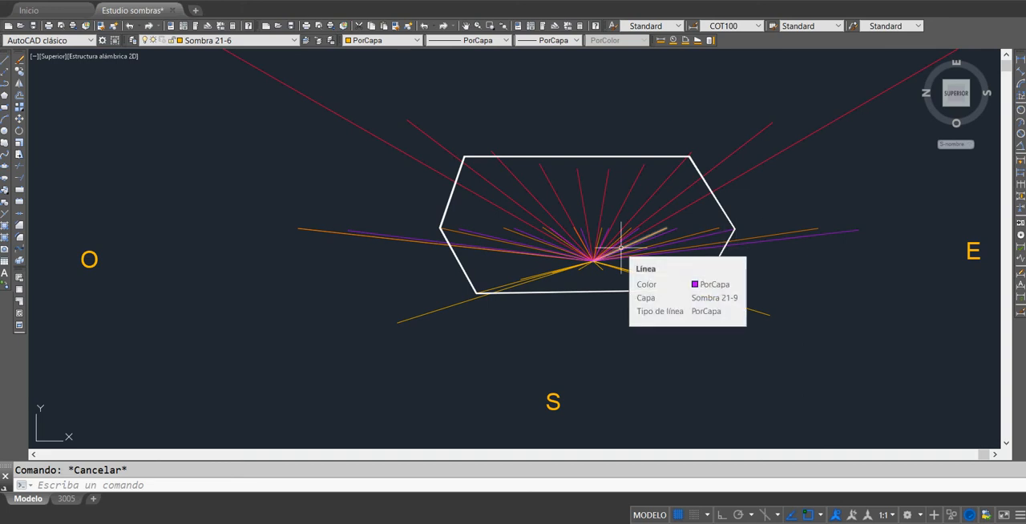
Step: Examine the red shadow lines in the northwest of the fan, from the longest one to the shorter ones inside the hexagon
scroll(724, 271, down, 4)
middle_drag(740, 275, 678, 271)
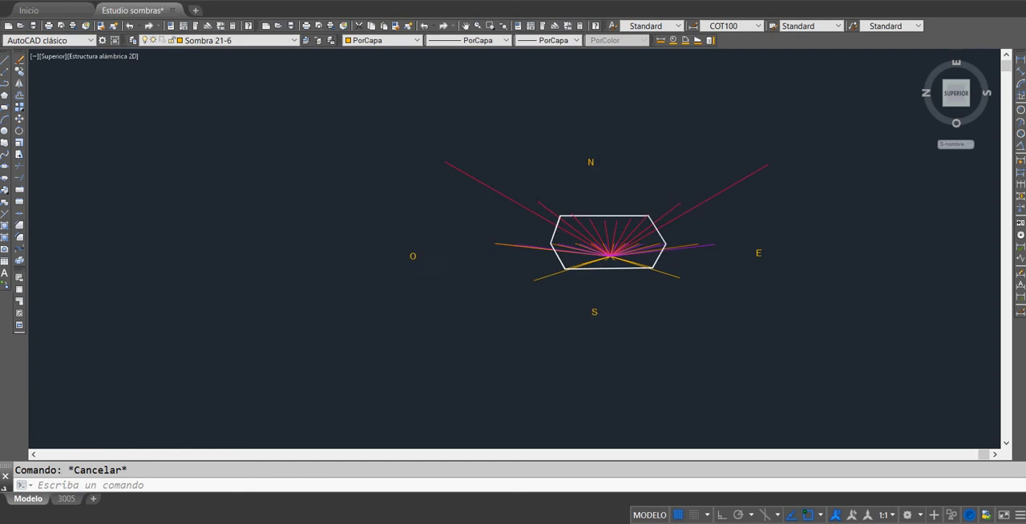
scroll(678, 248, up, 2)
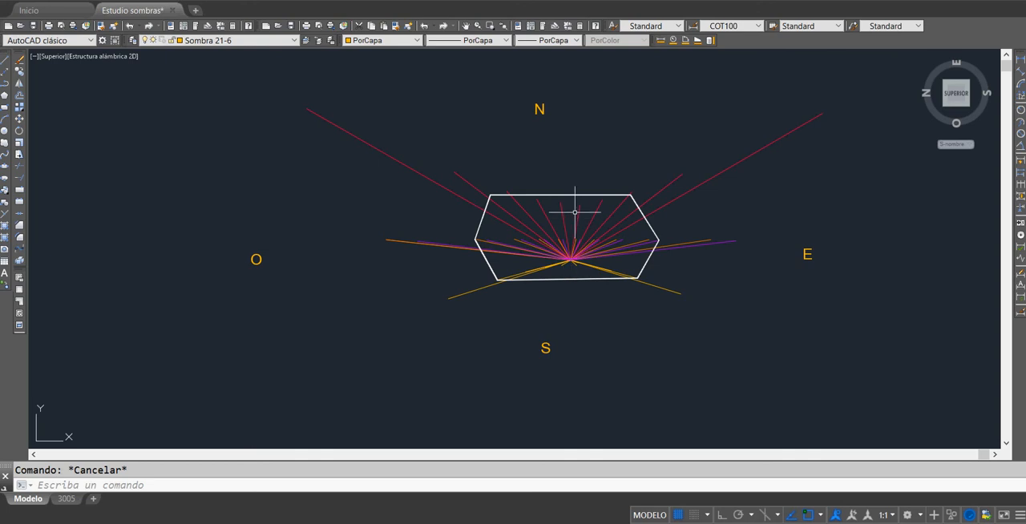
click(508, 223)
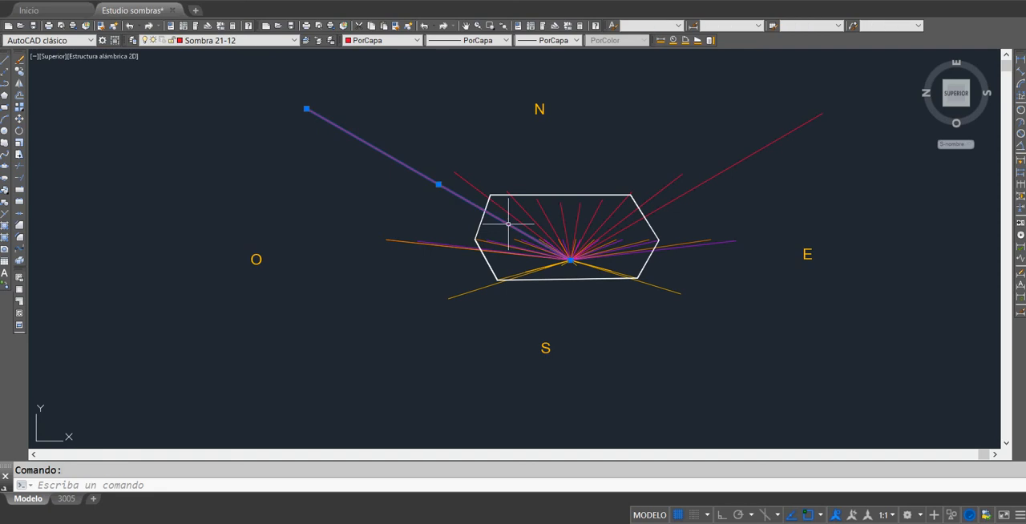
key(Escape)
click(476, 191)
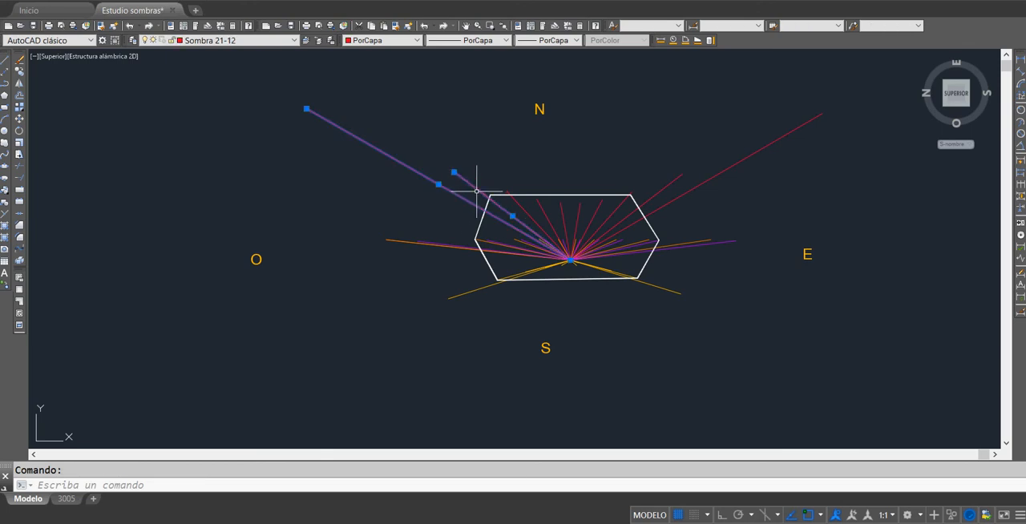
click(545, 227)
key(Escape)
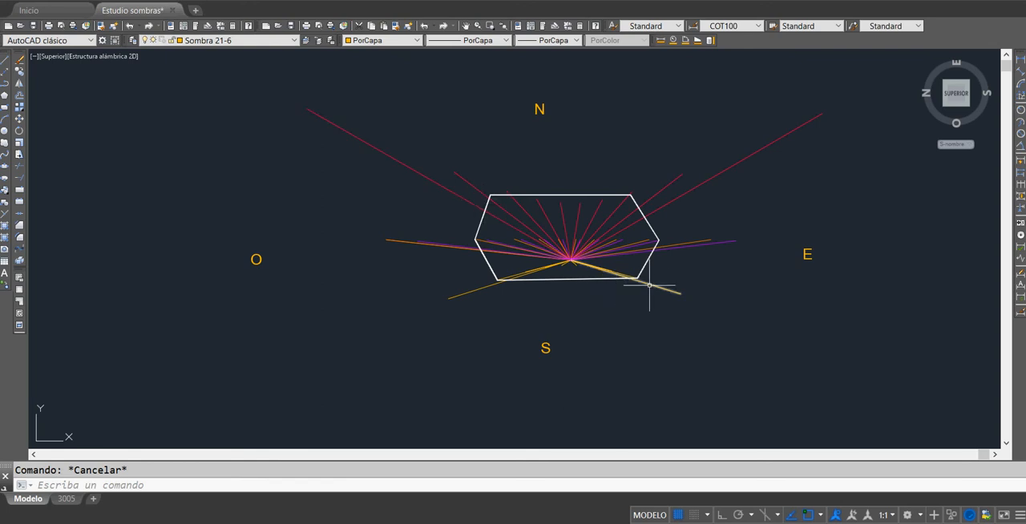
Step: Inspect the longest southwest yellow line and the white hexagon outline that encloses the shadows, leaving nothing selected
click(520, 277)
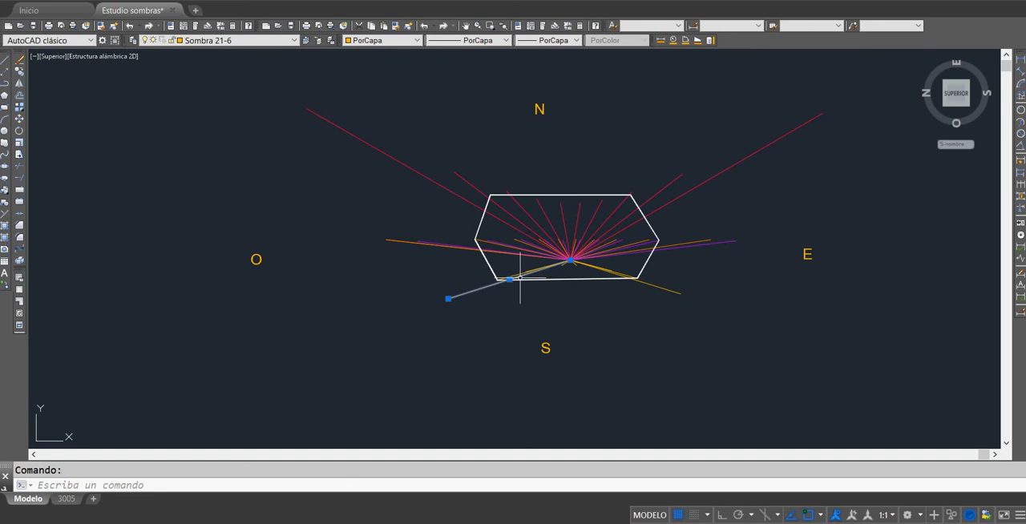
key(Escape)
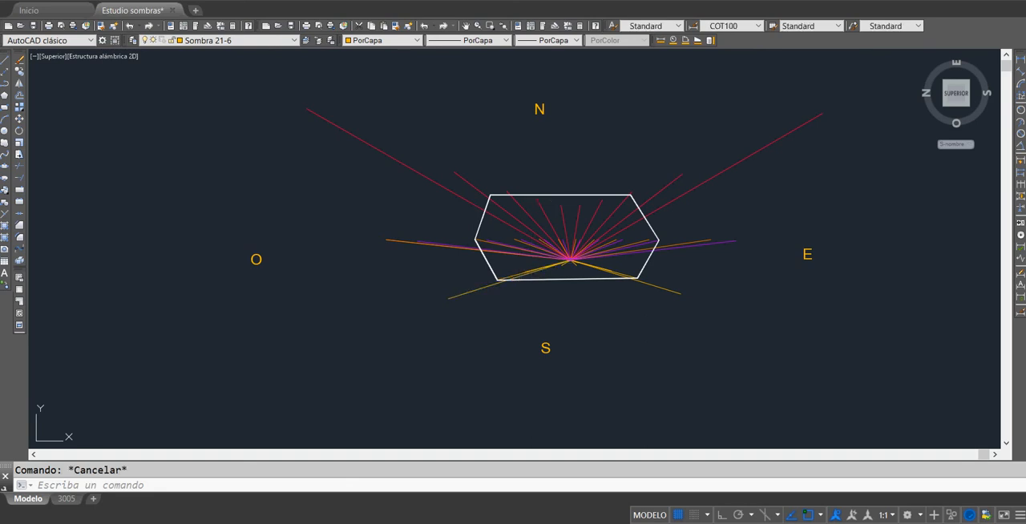
click(556, 195)
click(481, 225)
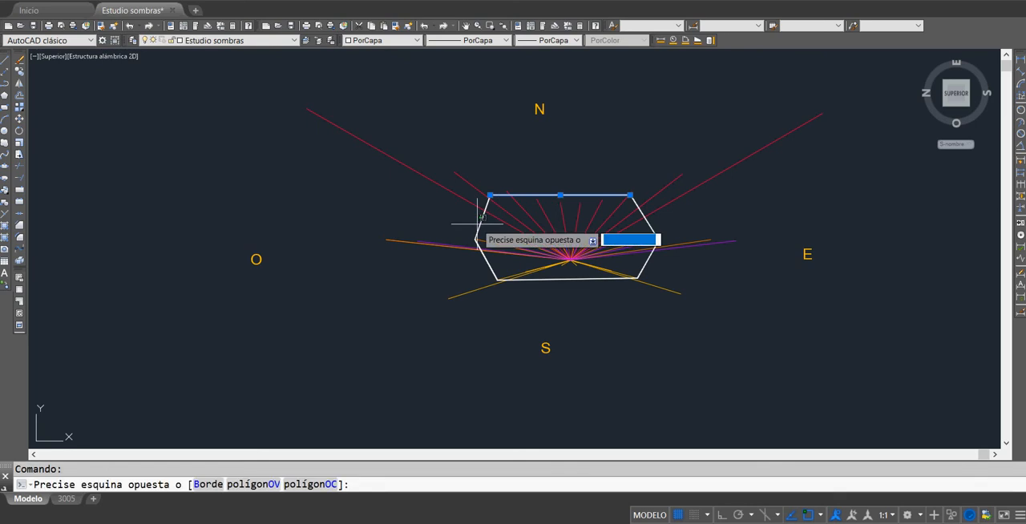
click(479, 229)
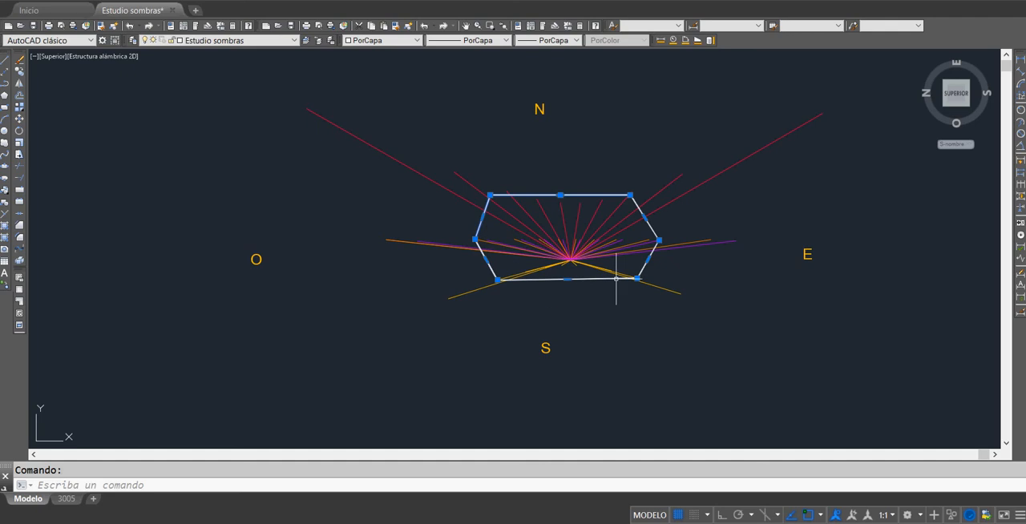
key(Escape)
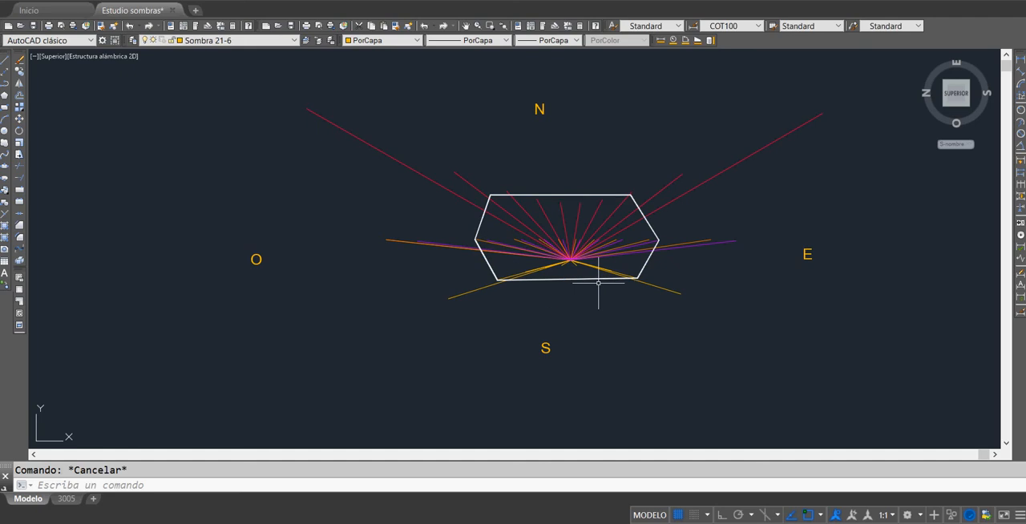
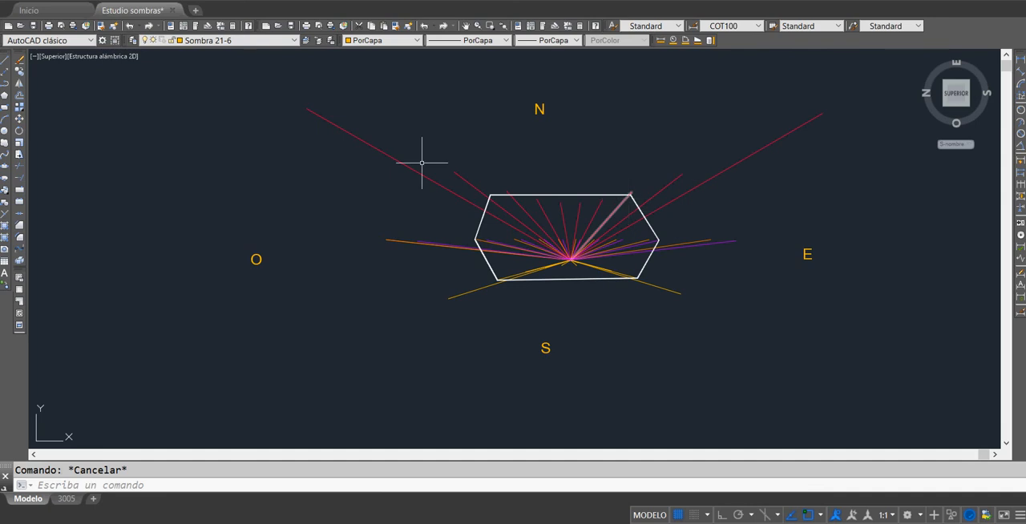
Step: Try stretching the hexagon's western corner, on both the overlaid line and the outline polyline, to the tip of the longest northwest red line
click(479, 219)
click(475, 238)
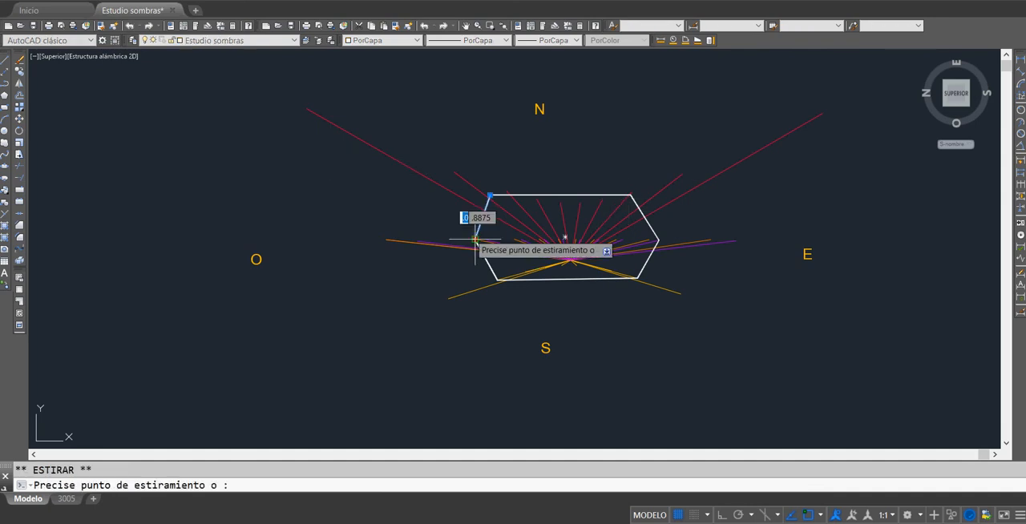
click(306, 108)
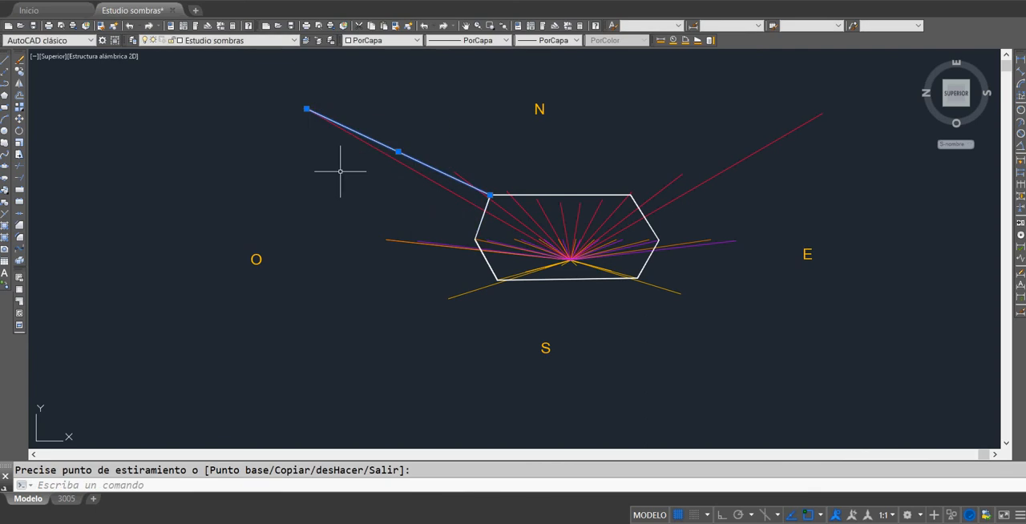
key(Escape)
click(480, 238)
click(479, 226)
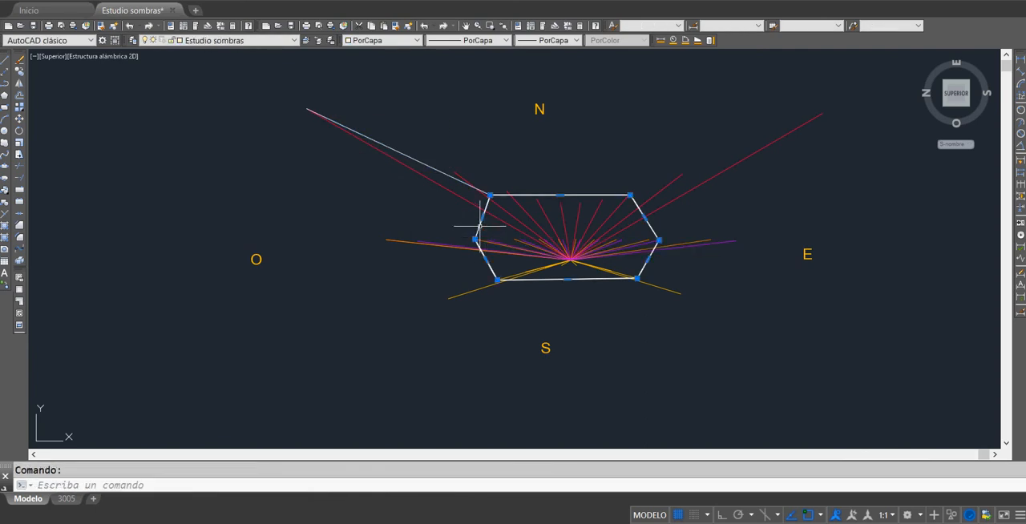
click(474, 239)
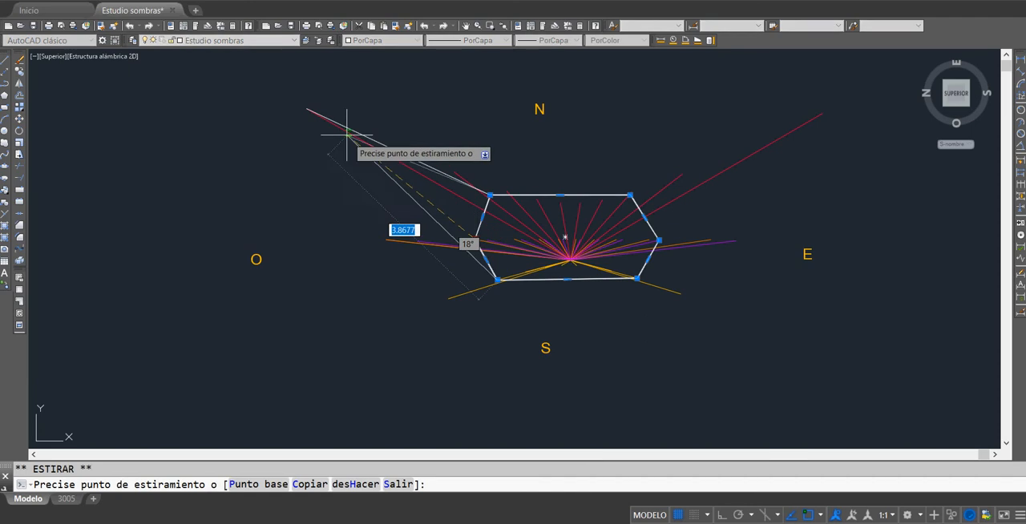
click(307, 109)
key(Escape)
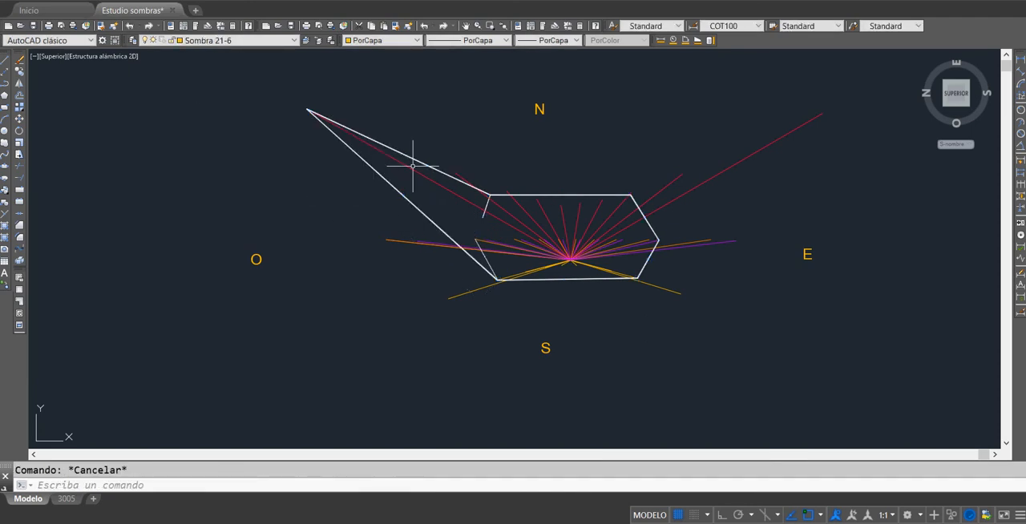
mouse_move(413, 168)
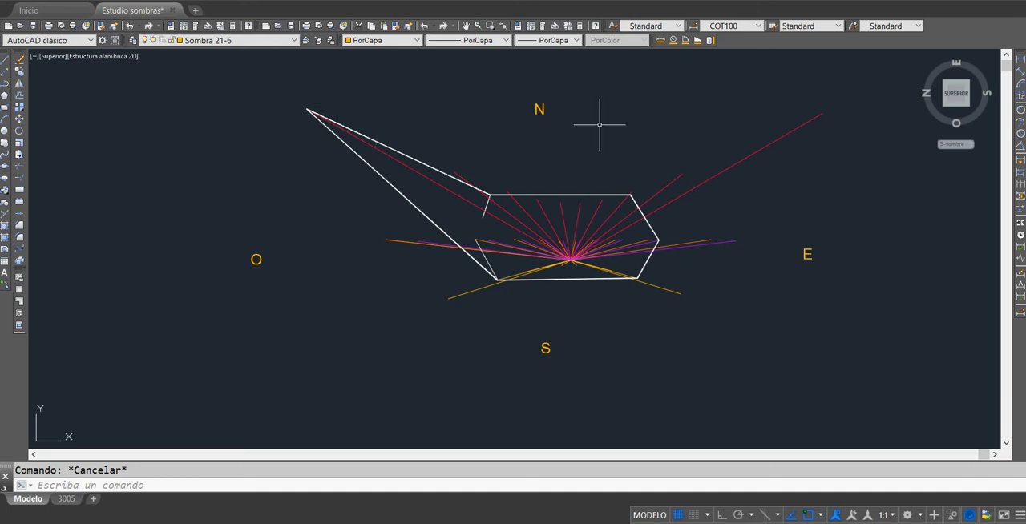
Step: Try stretching the outline's eastern corner to the longest northeast red line's tip and its north edge up to the N letter, and undo the outline edits
click(653, 231)
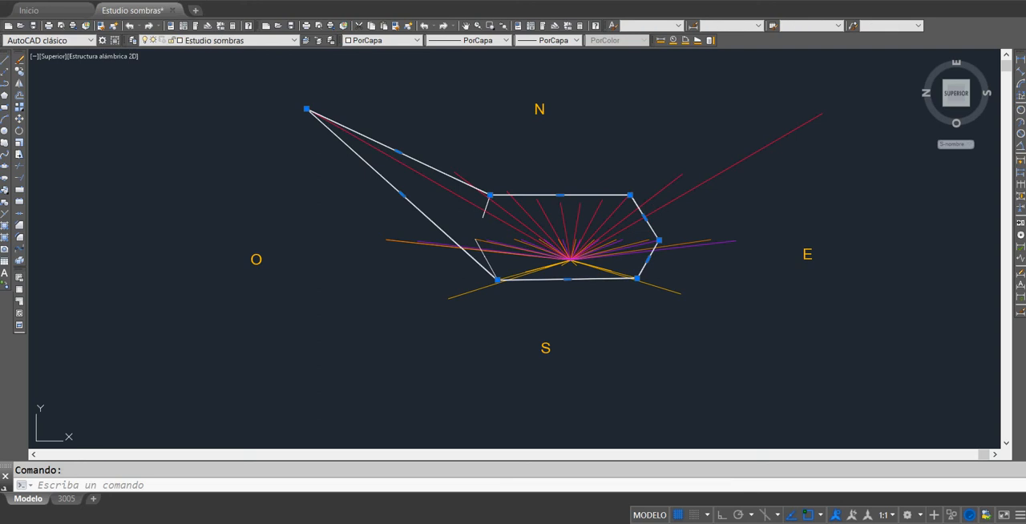
click(658, 239)
click(822, 113)
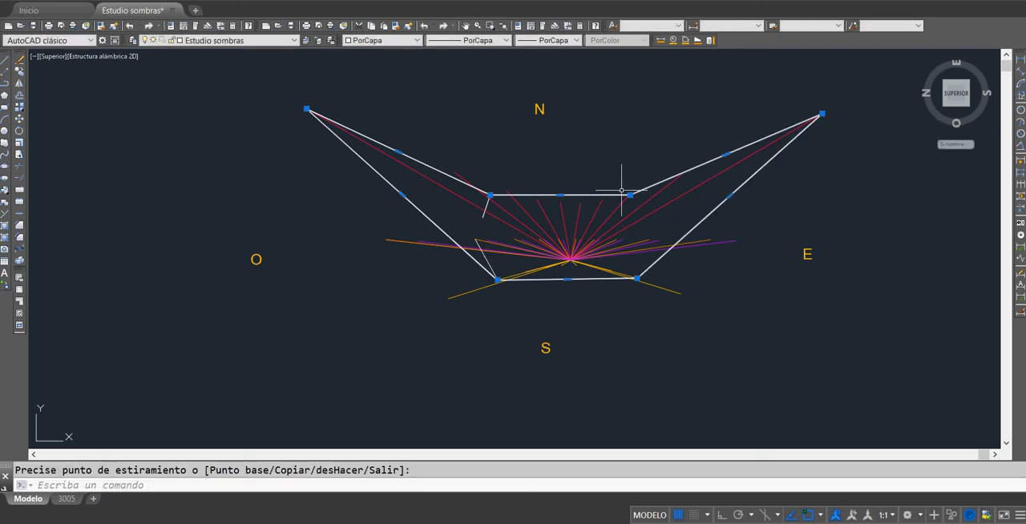
click(560, 195)
click(565, 117)
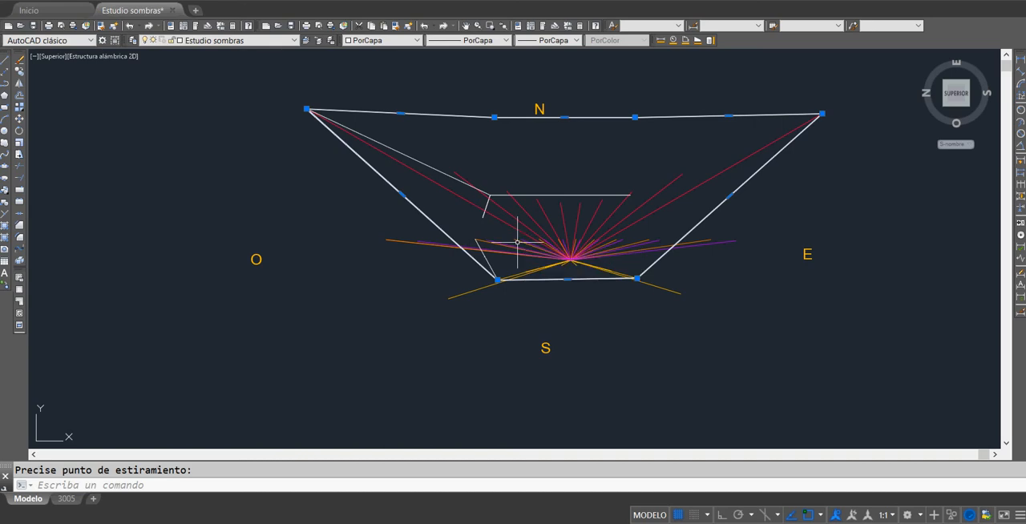
click(130, 27)
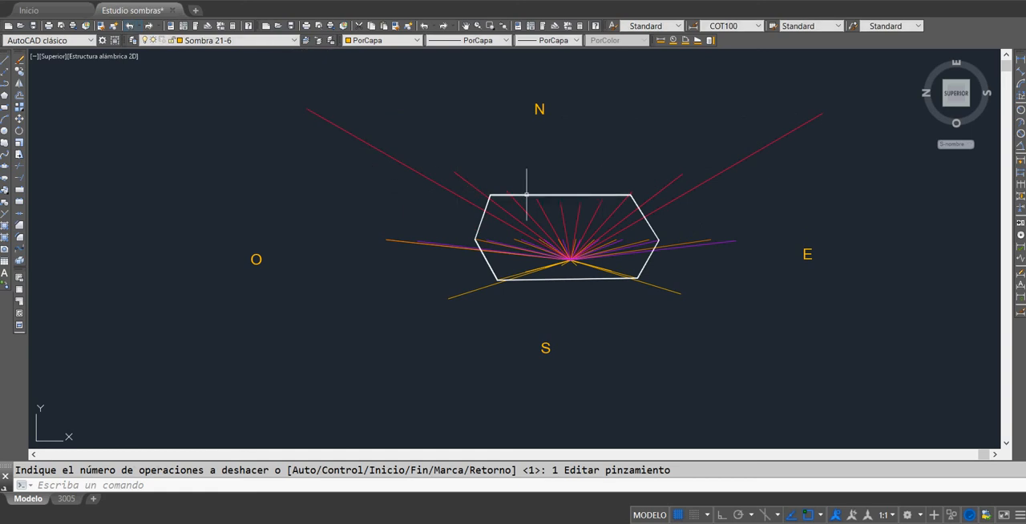
Step: Inspect the white hexagon polyline and the separate line along its north edge, leaving nothing selected
click(529, 195)
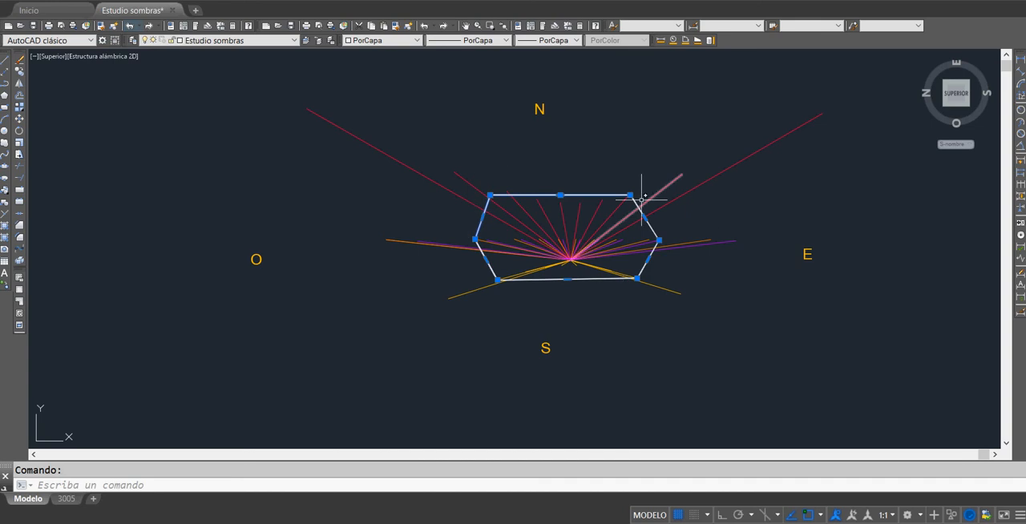
key(Escape)
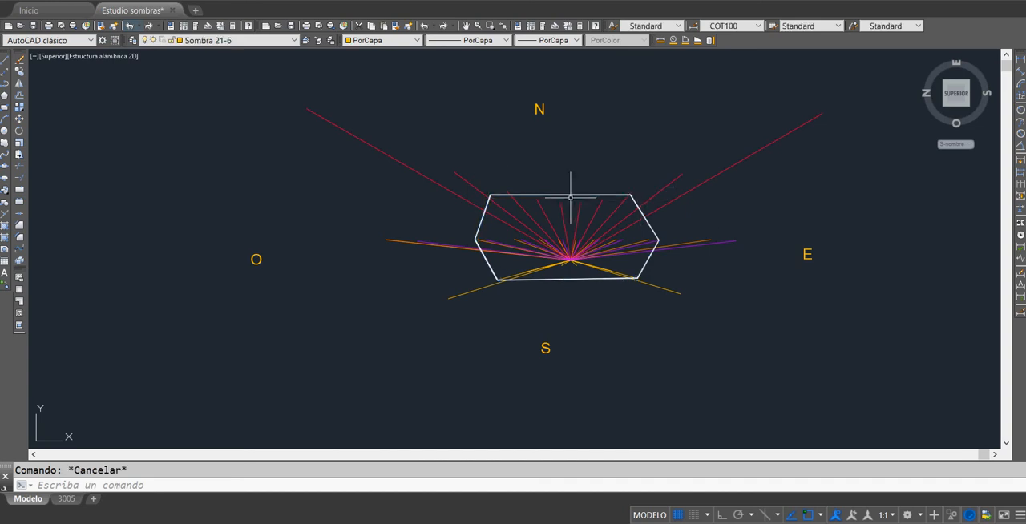
click(578, 195)
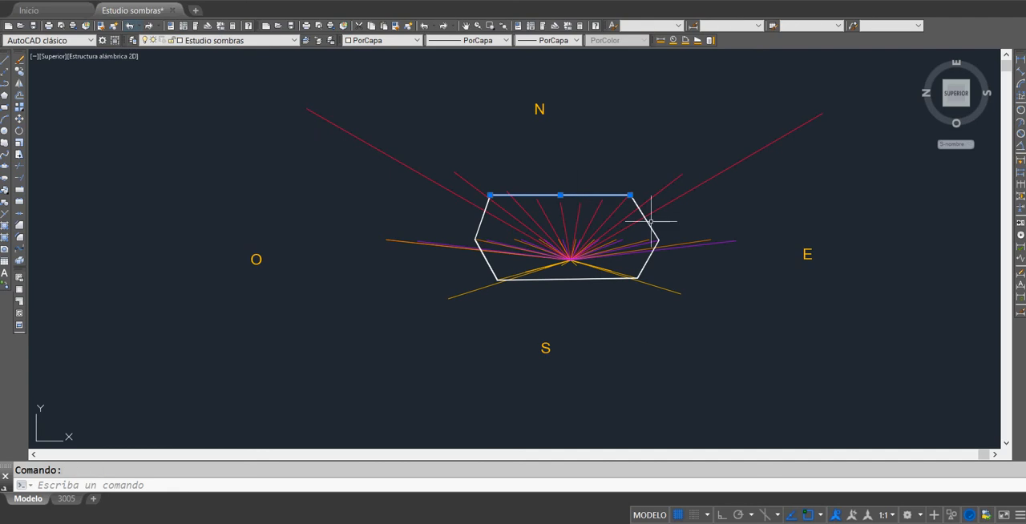
key(Escape)
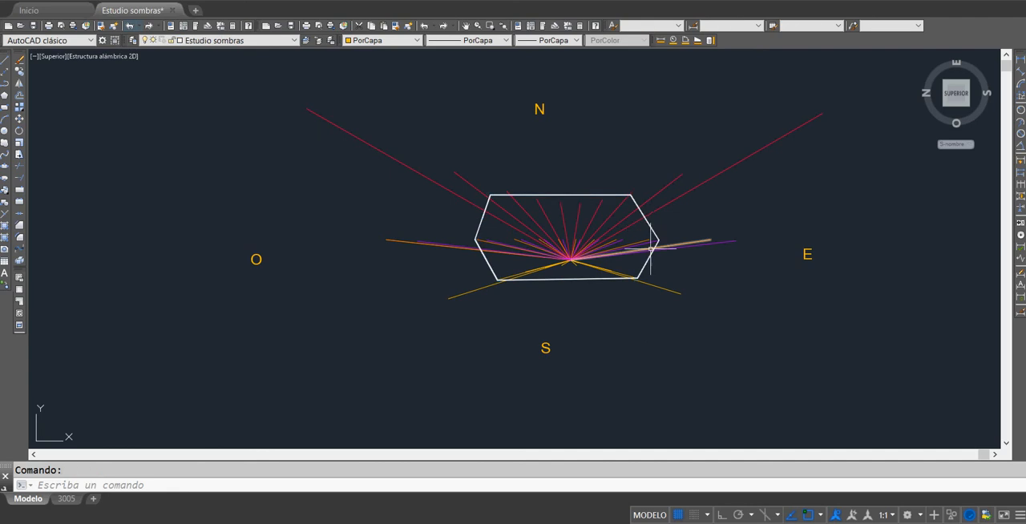
click(653, 249)
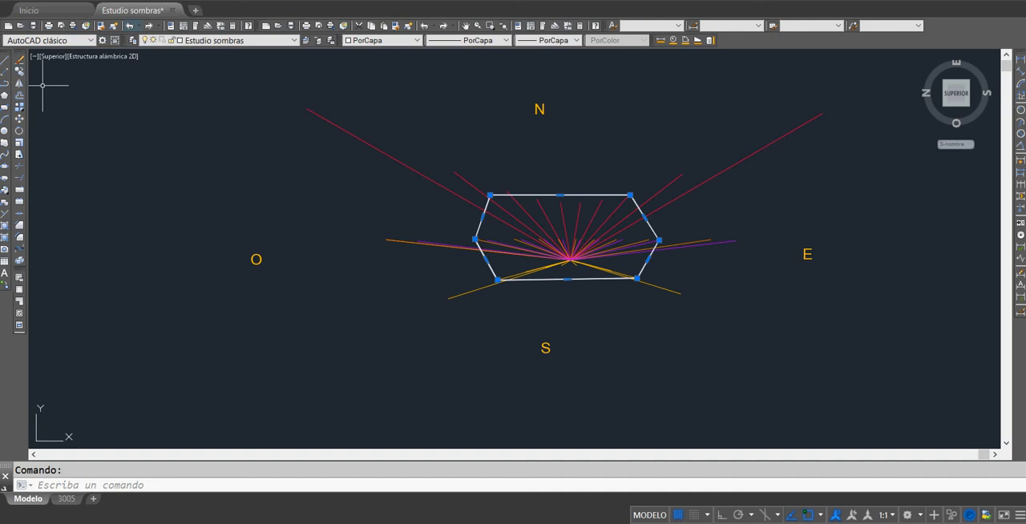
key(Escape)
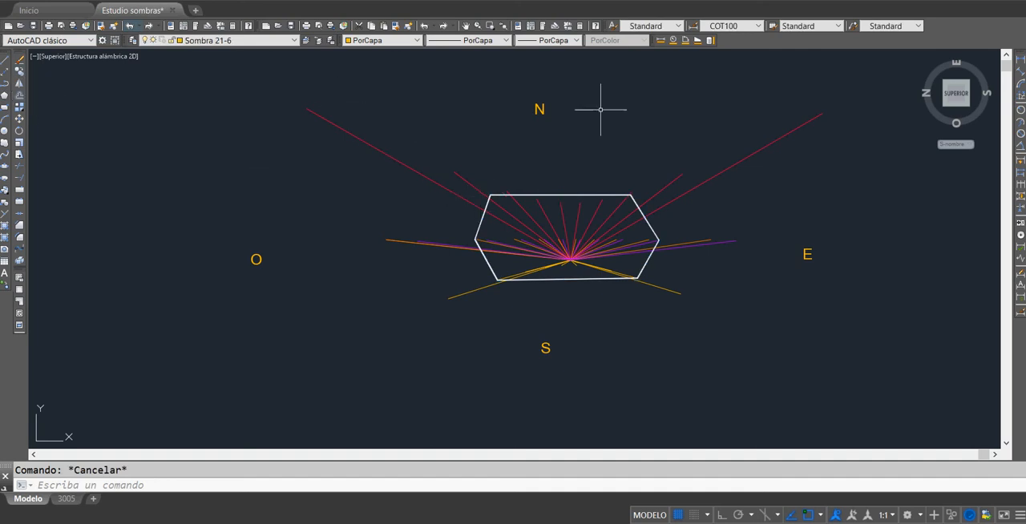
Step: Delete the four compass letters N, E, S and O around the shadow fan
click(515, 93)
click(565, 144)
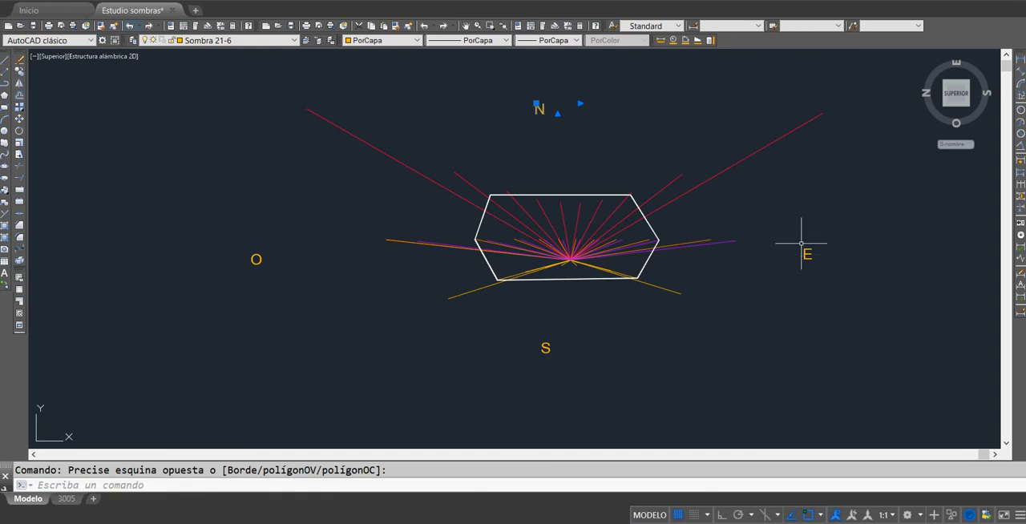
click(801, 244)
click(850, 292)
click(535, 340)
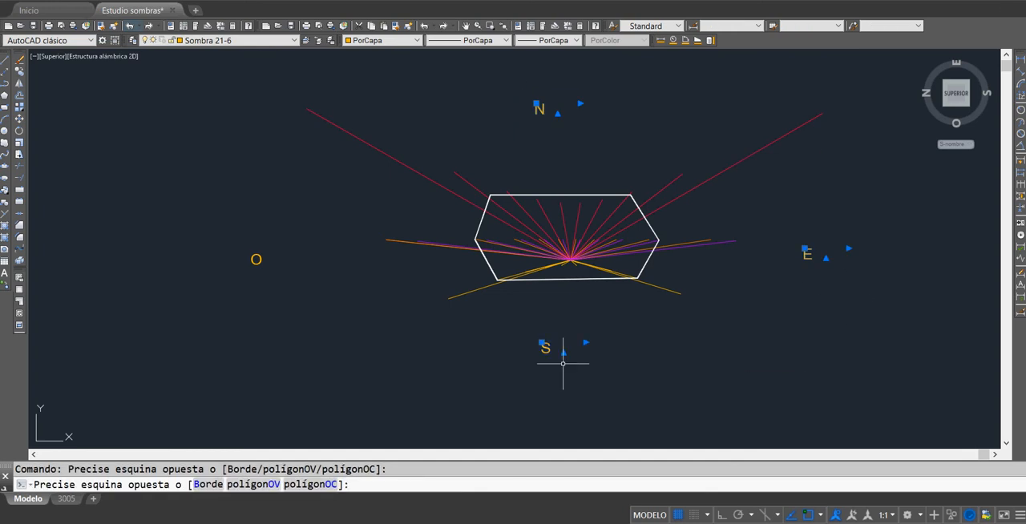
click(562, 363)
click(234, 236)
click(315, 302)
key(Delete)
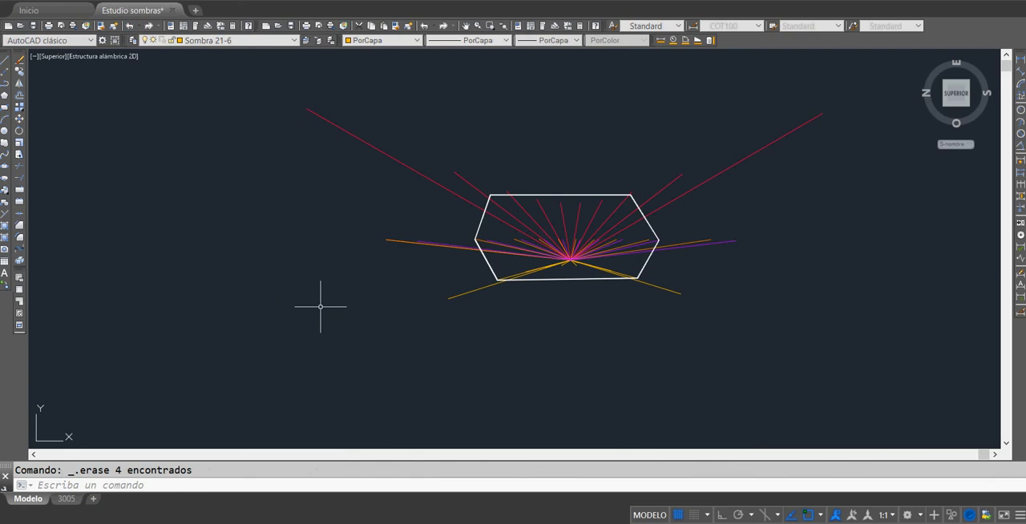
Step: Move the whole shadow fan with its hexagon to the empty area southeast of the roof with 312 modules
scroll(321, 306, down, 4)
click(289, 187)
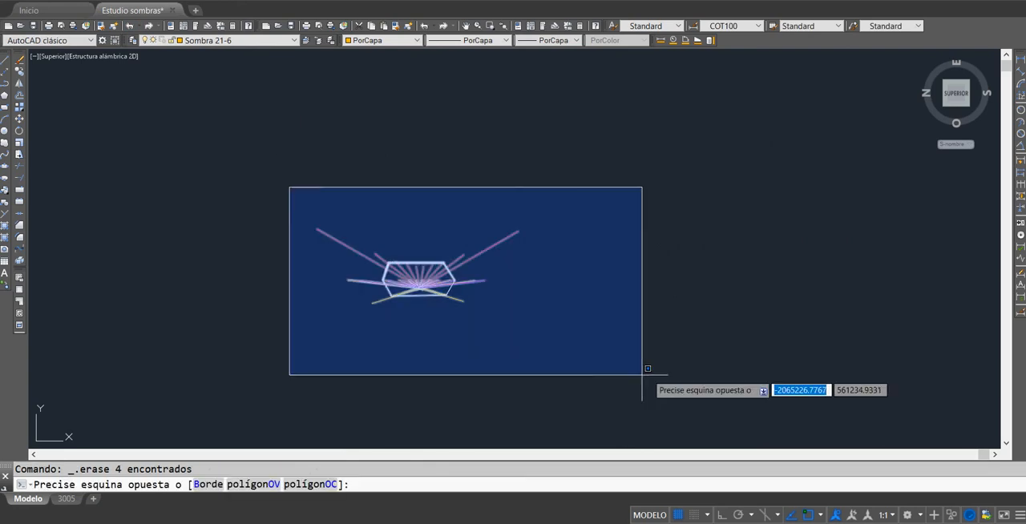
click(642, 374)
click(19, 119)
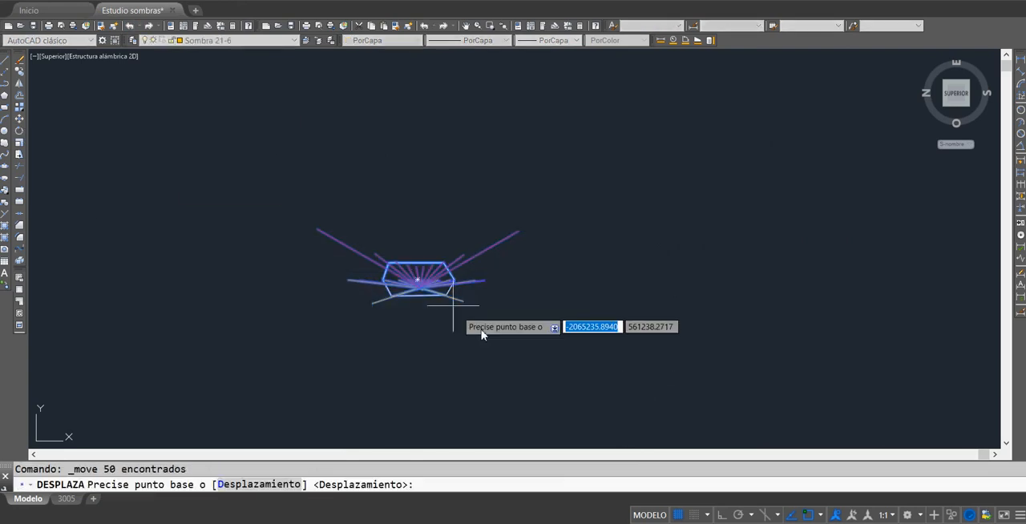
click(453, 293)
middle_drag(613, 288, 907, 220)
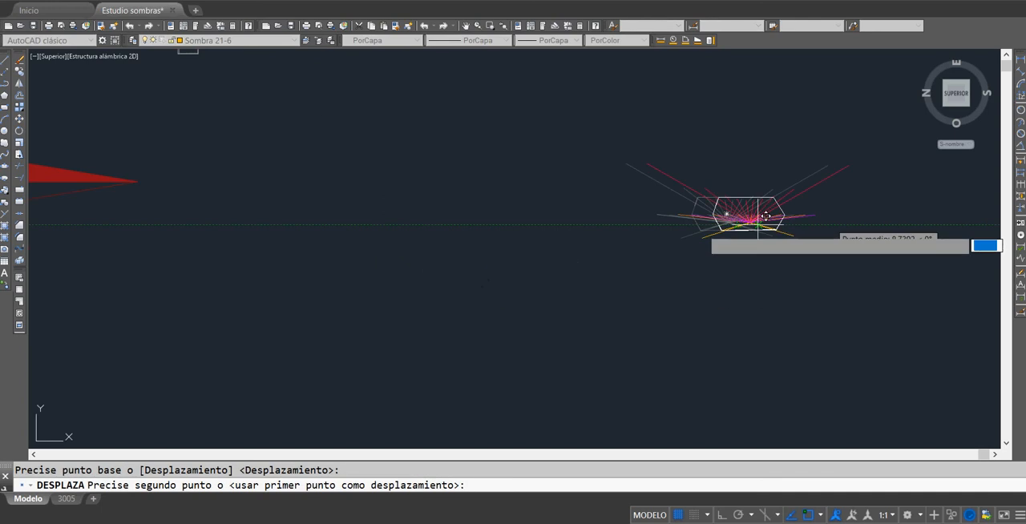
scroll(577, 238, down, 5)
middle_drag(350, 315, 591, 298)
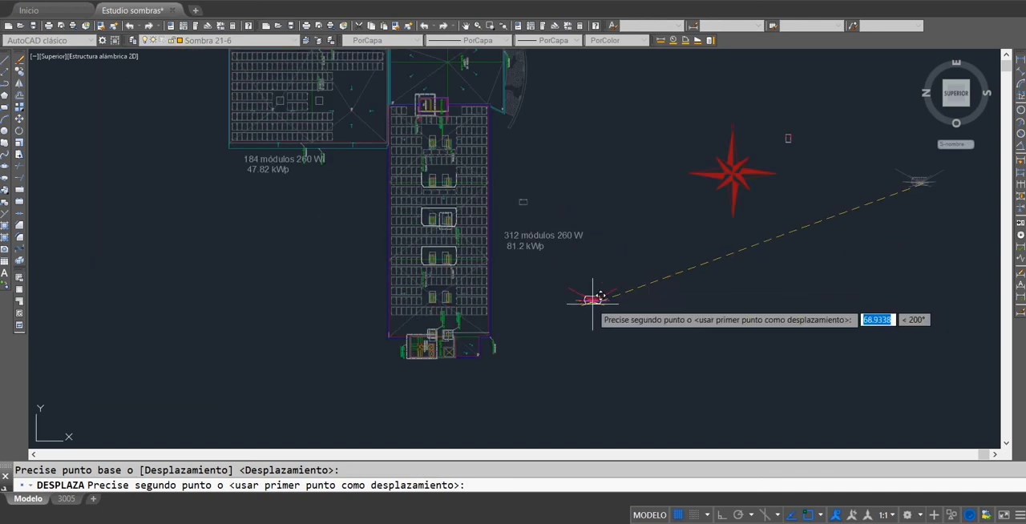
key(Escape)
scroll(548, 332, up, 4)
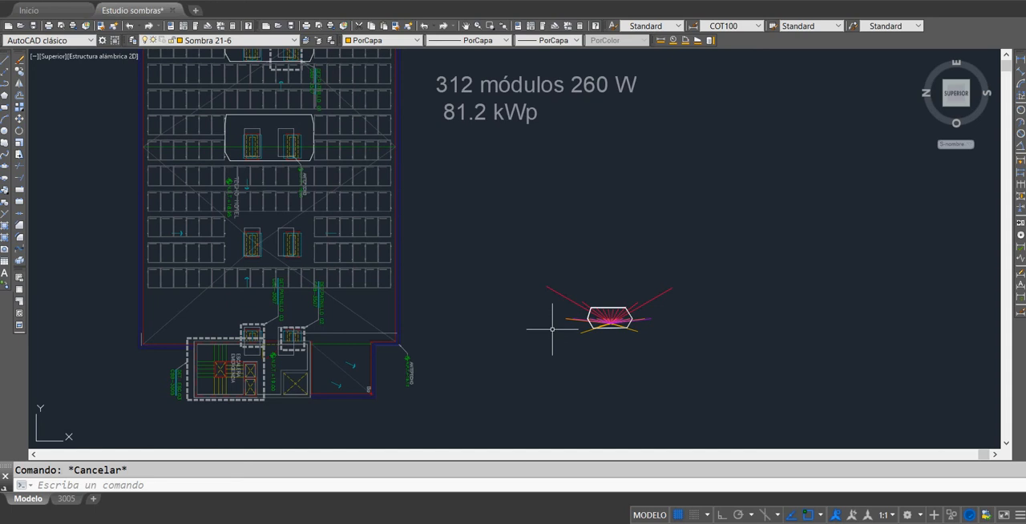
click(545, 270)
click(677, 341)
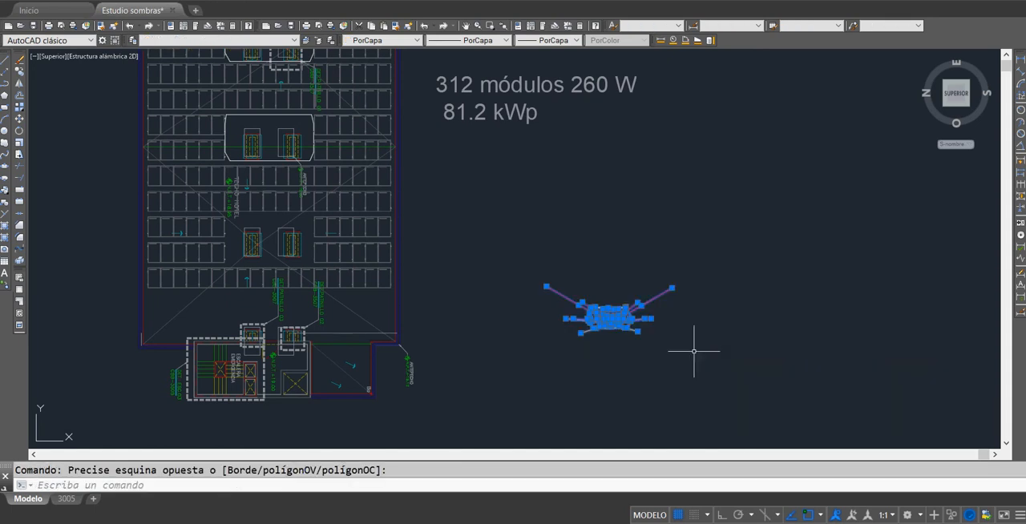
click(20, 72)
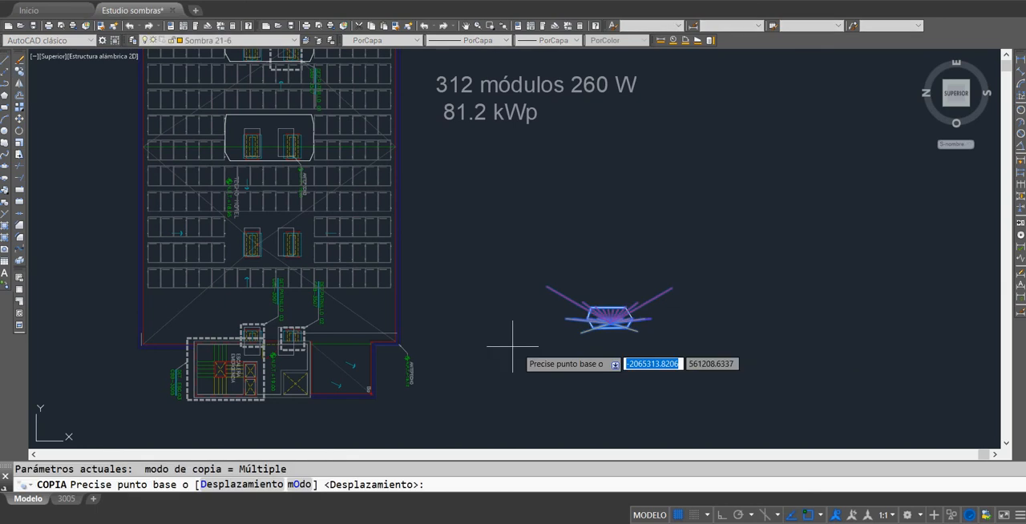
key(Escape)
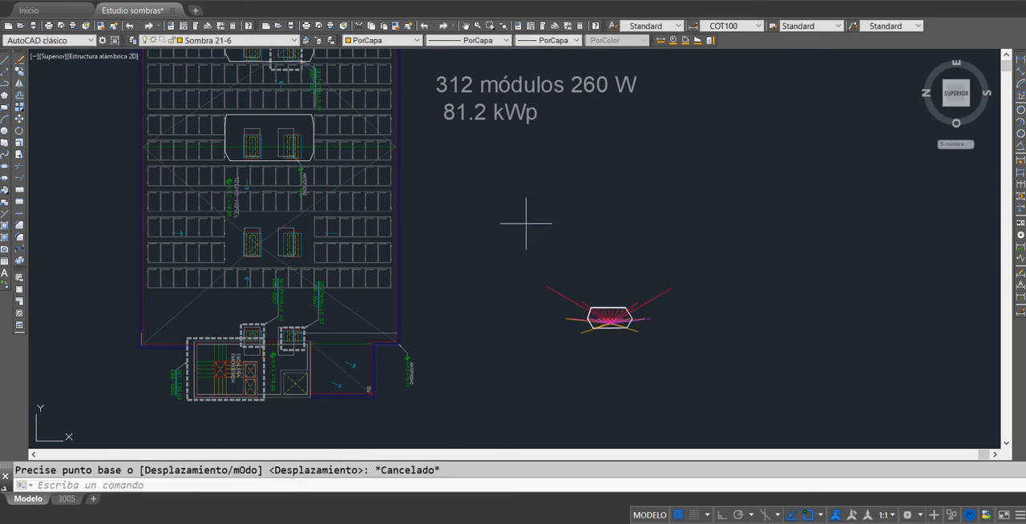
Step: Copy the complete shadow fan with its hexagon to the free space northeast of the original
click(527, 223)
click(689, 414)
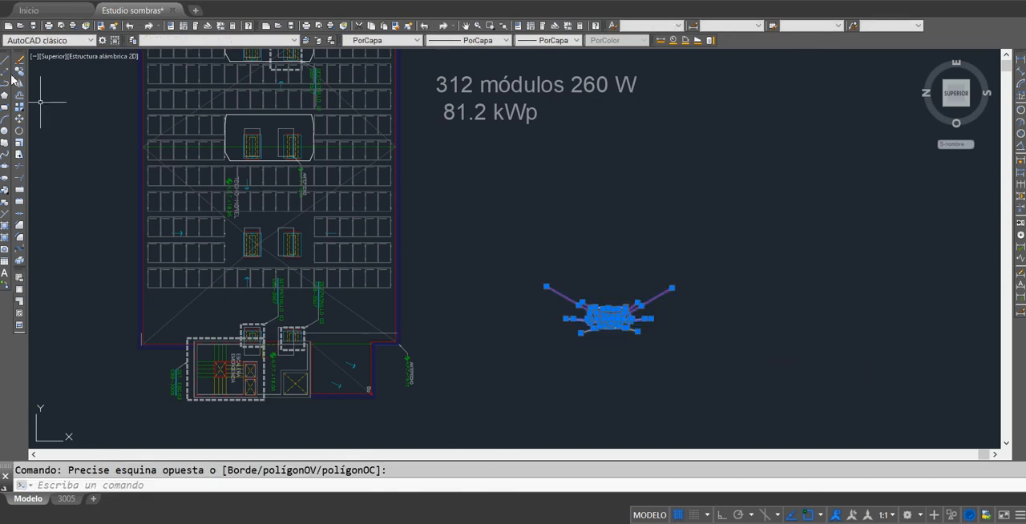
click(20, 73)
click(607, 314)
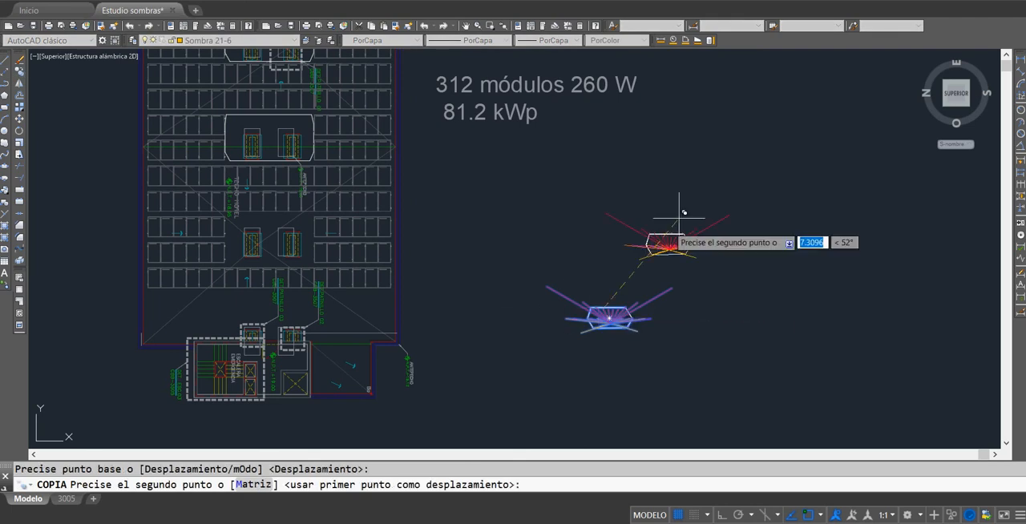
click(694, 198)
key(Escape)
Step: Scale the copied shadow fan by a factor of 0.3 about a base point inside its hexagon
click(622, 153)
click(812, 256)
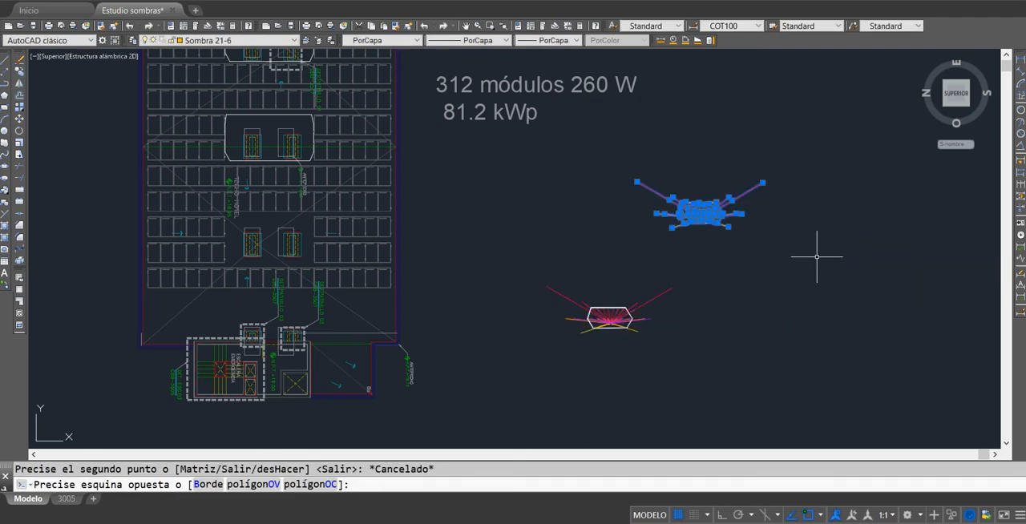
right_click(820, 261)
click(848, 364)
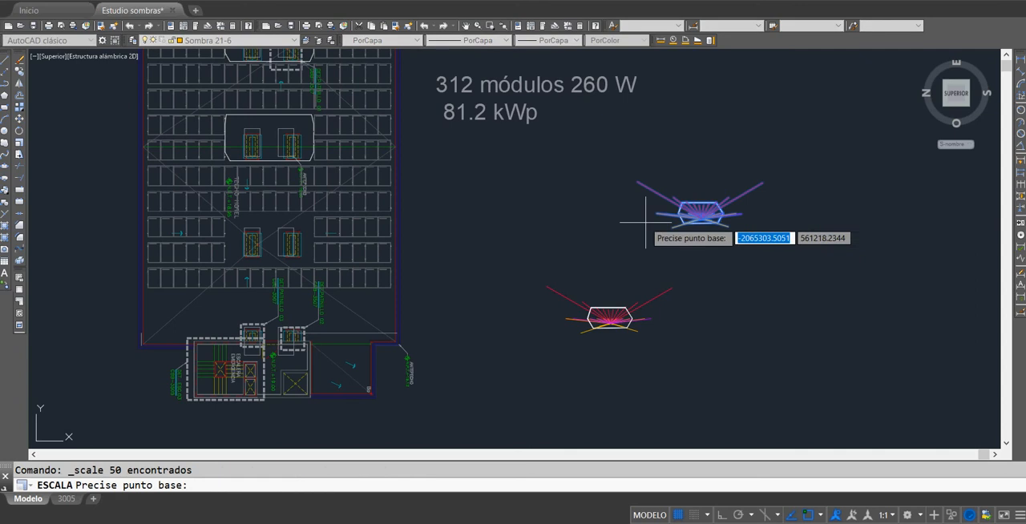
click(694, 218)
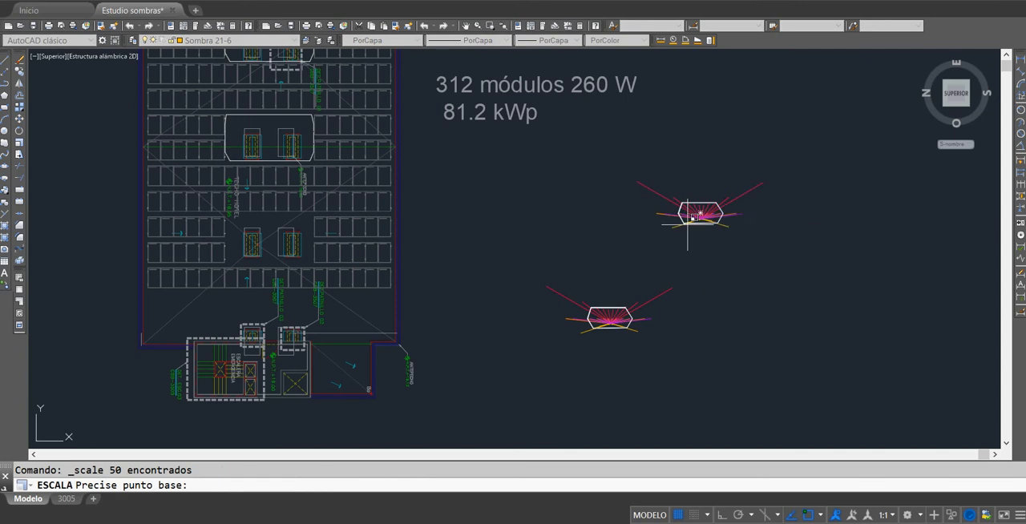
text(0.3)
key(Return)
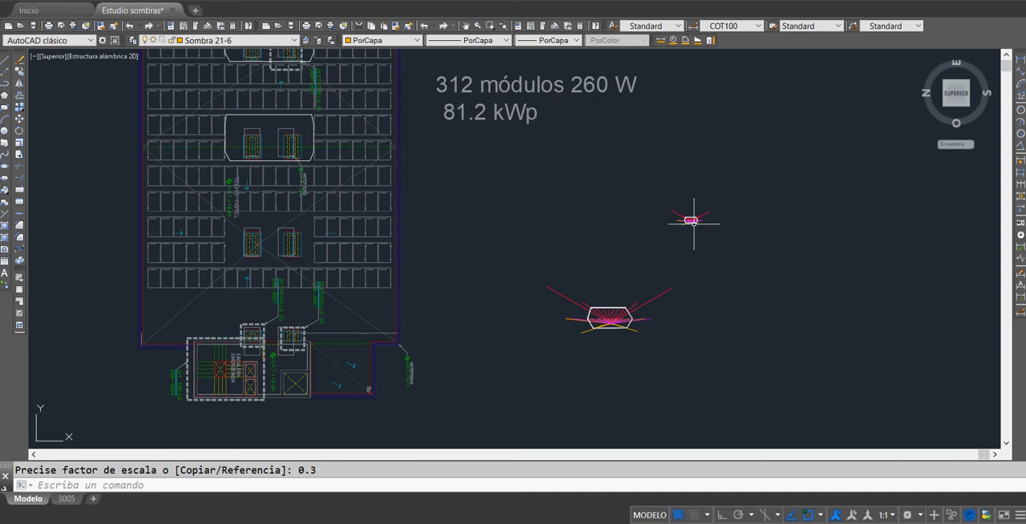
scroll(693, 218, up, 5)
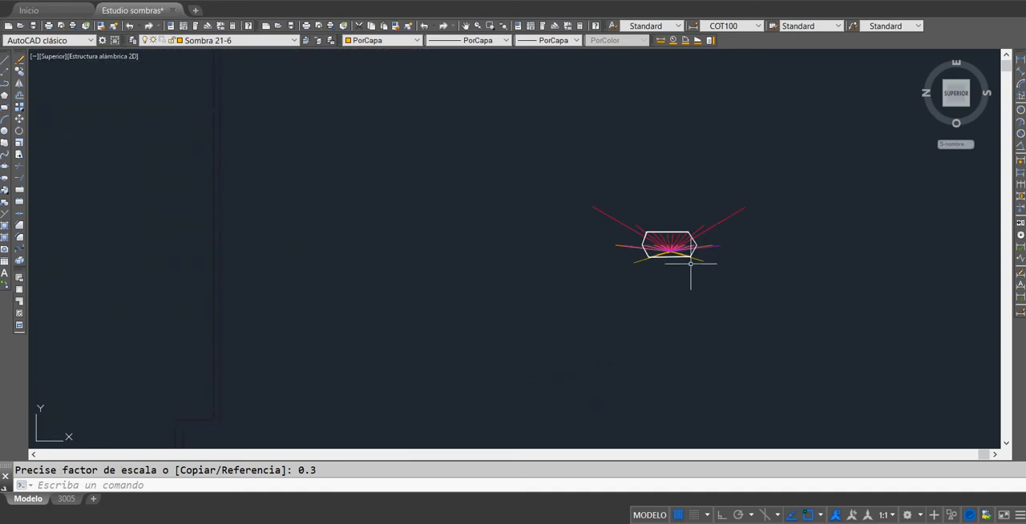
scroll(703, 245, down, 3)
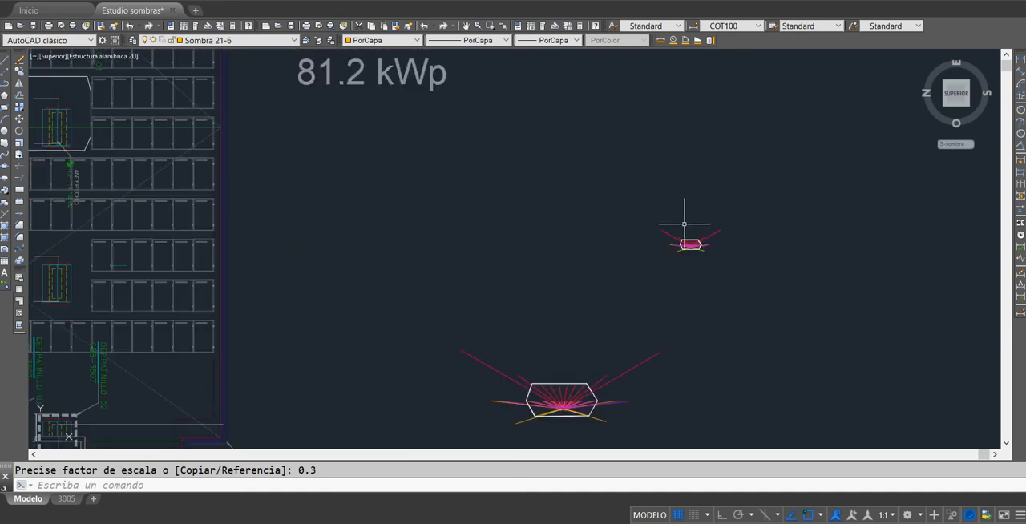
Step: Copy the hexagon of the reduced shadow fan from the fan's apex to the lower-left corner of the left-hand shaft nearest DET.PATINILLO 03
click(647, 217)
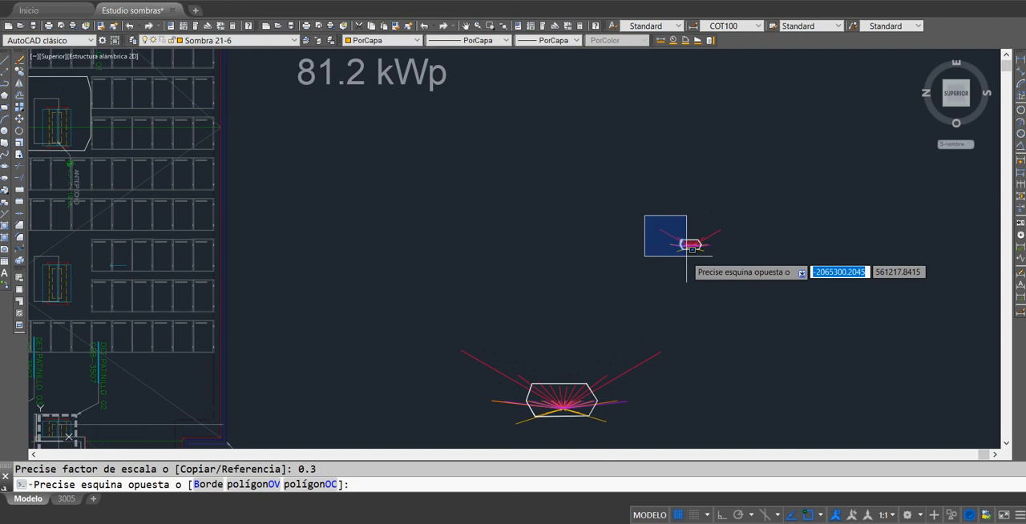
key(Escape)
scroll(689, 249, up, 8)
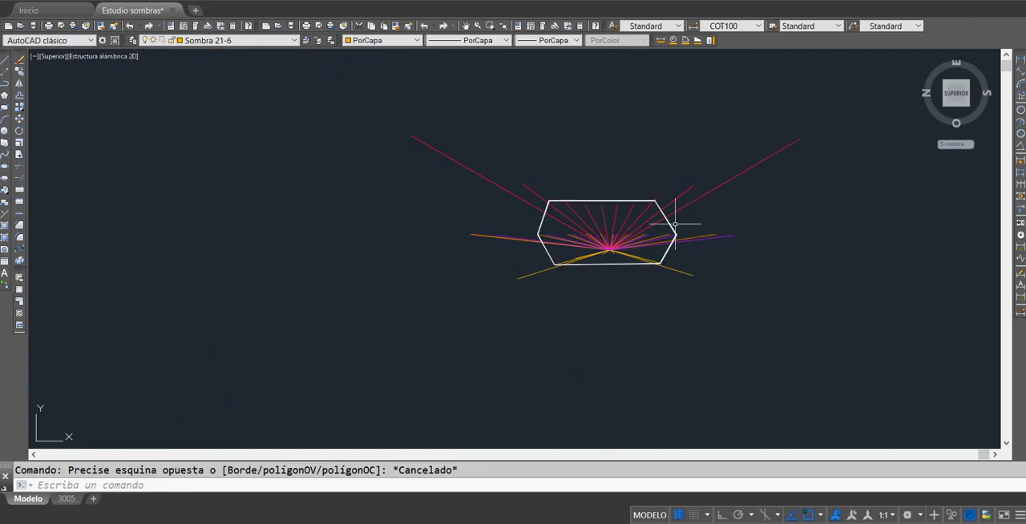
click(675, 224)
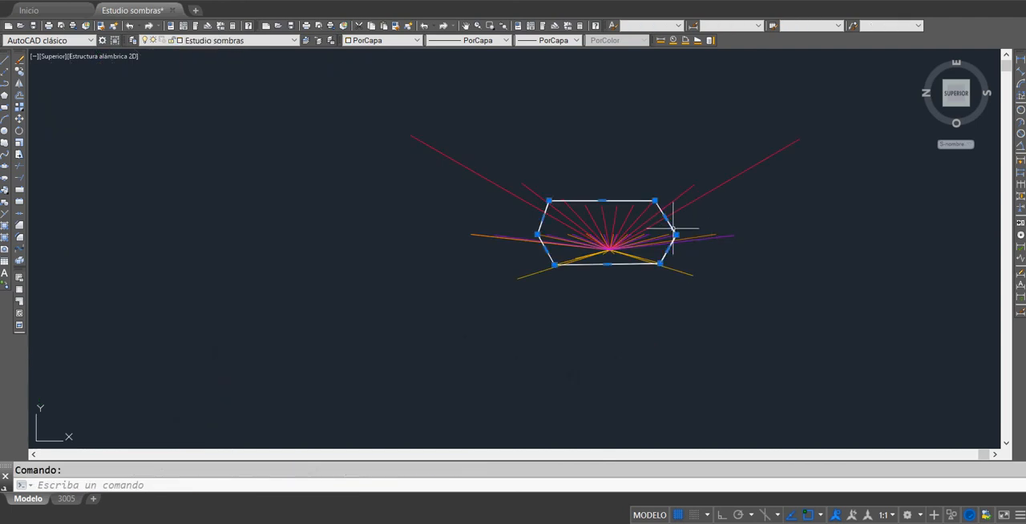
click(20, 72)
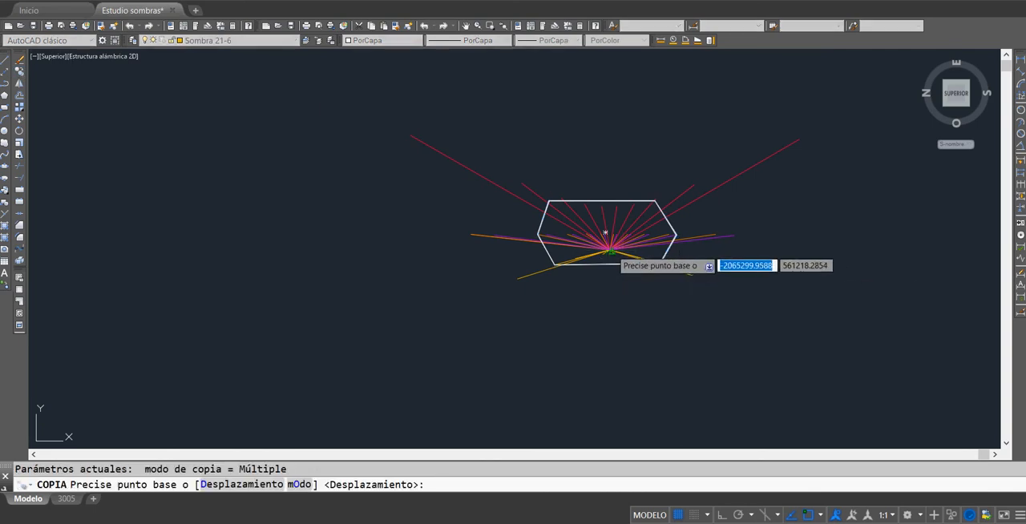
click(606, 255)
scroll(521, 349, down, 10)
middle_drag(496, 350, 843, 218)
scroll(470, 232, up, 3)
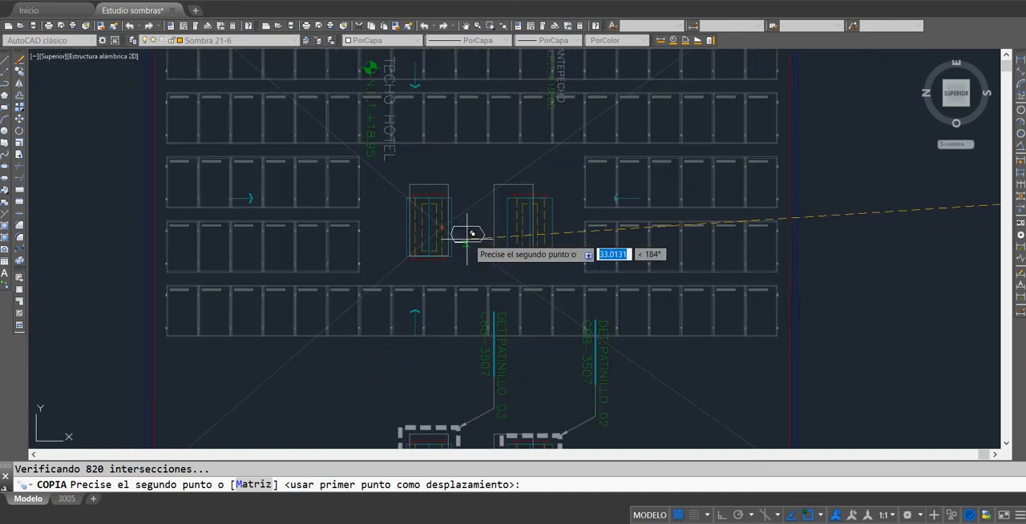
scroll(468, 233, up, 4)
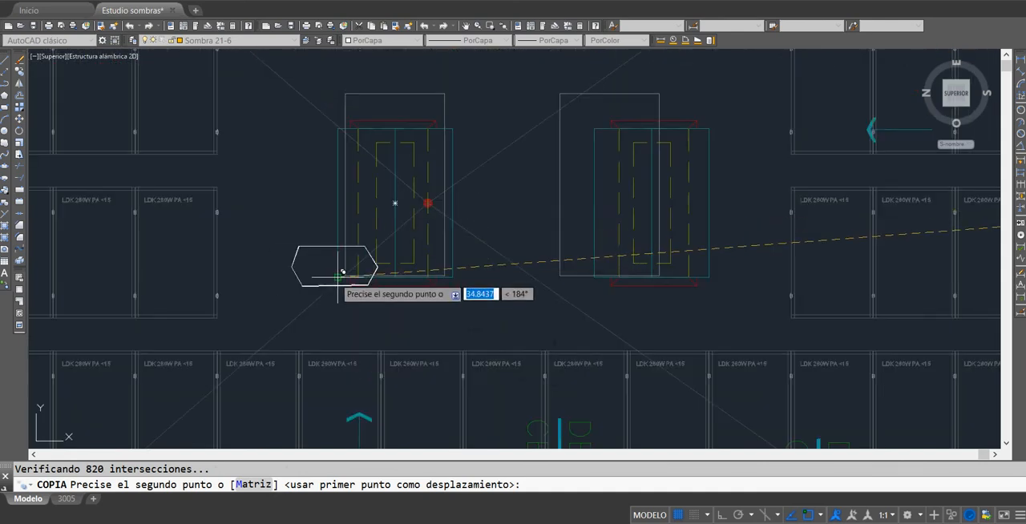
click(343, 272)
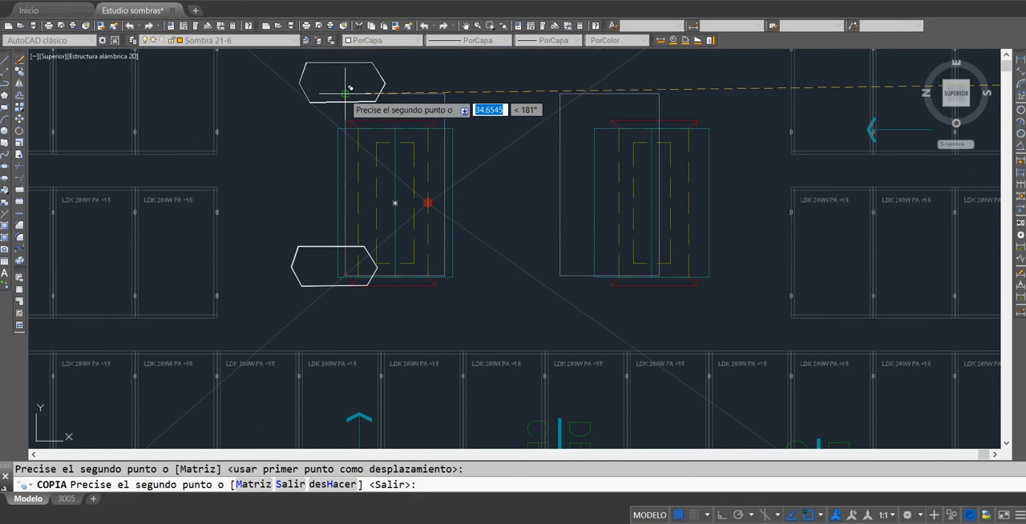
Step: Place three more copies of the small hexagon on the upper-left, upper-right and lower-right outer corners of the same shaft
click(349, 88)
click(448, 87)
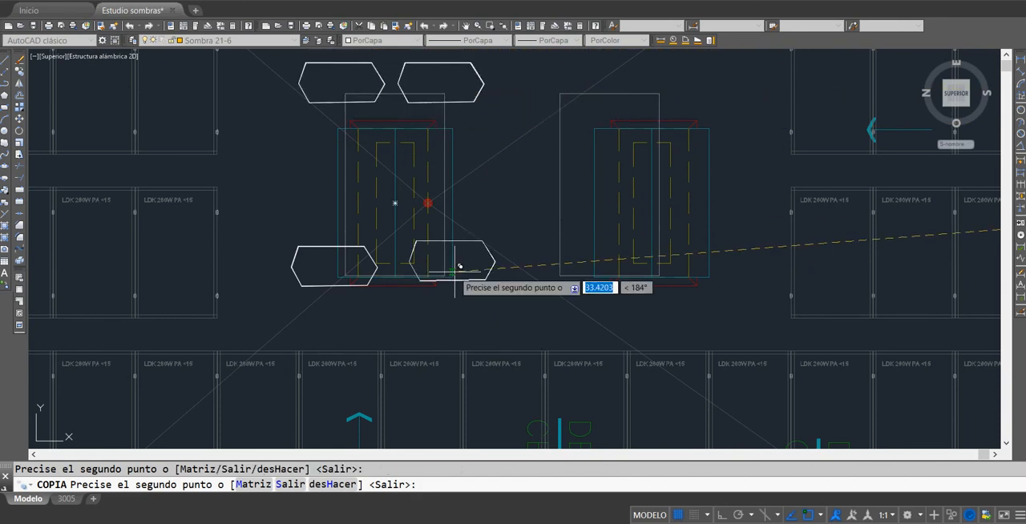
click(456, 271)
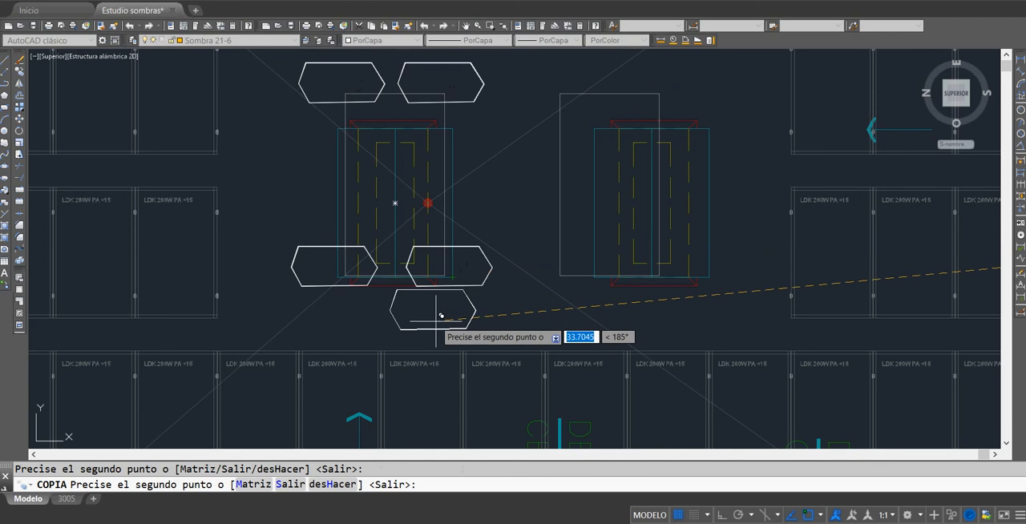
key(Return)
scroll(545, 209, down, 2)
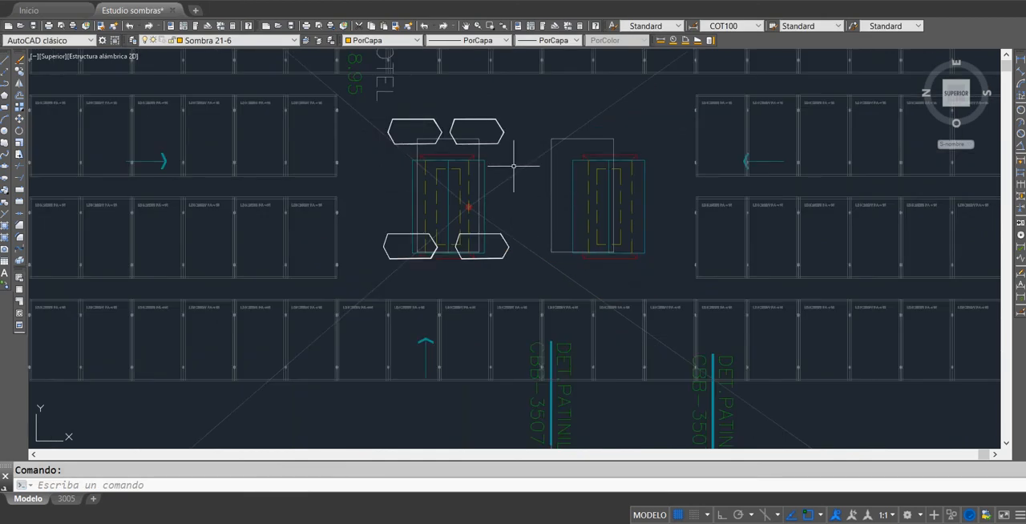
Step: Draw a closed line outline around the four small hexagons, connecting their outermost vertices to enclose the shaft's shadow area
click(4, 59)
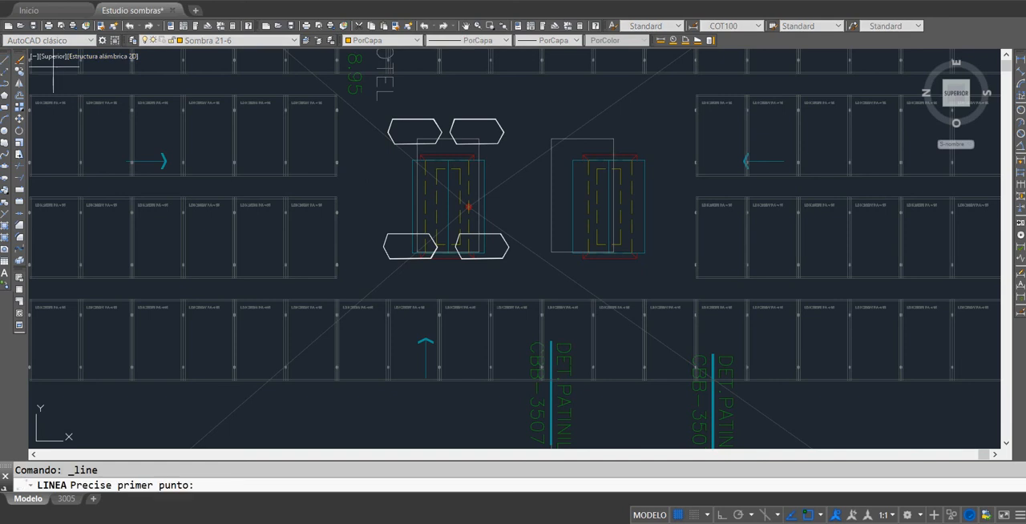
click(388, 131)
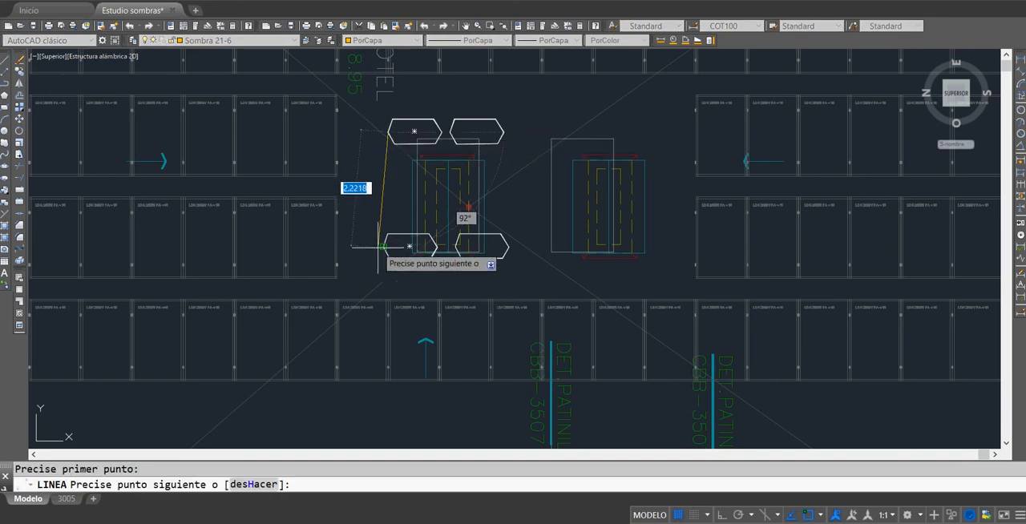
click(383, 246)
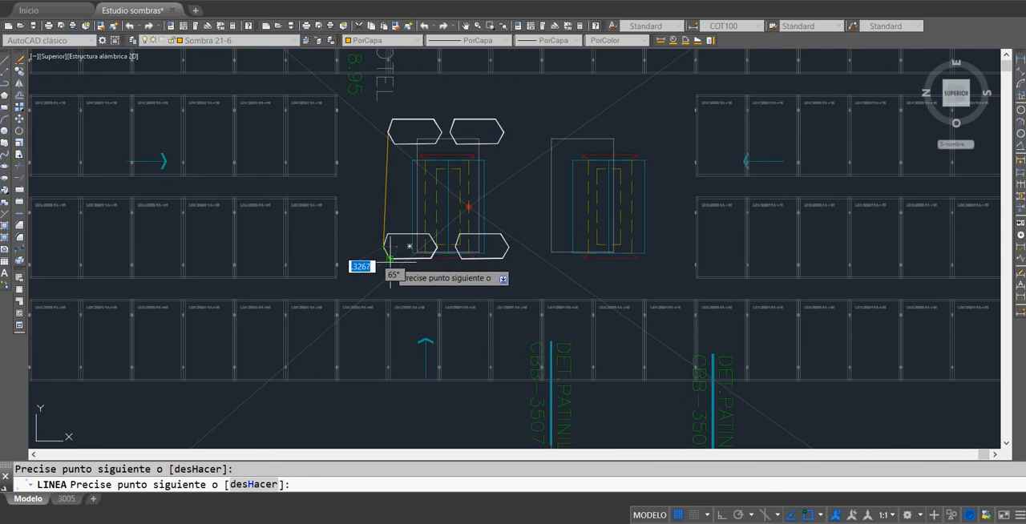
click(385, 258)
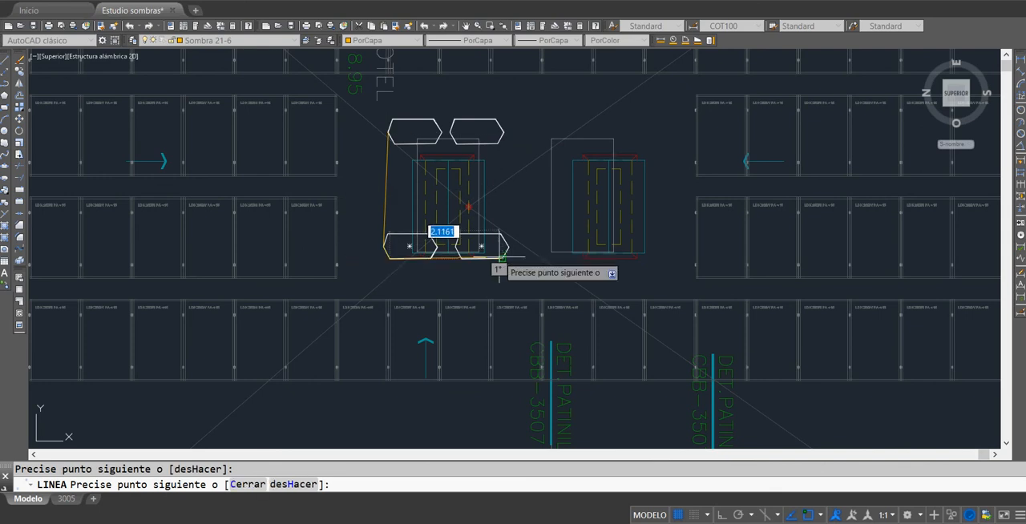
click(502, 258)
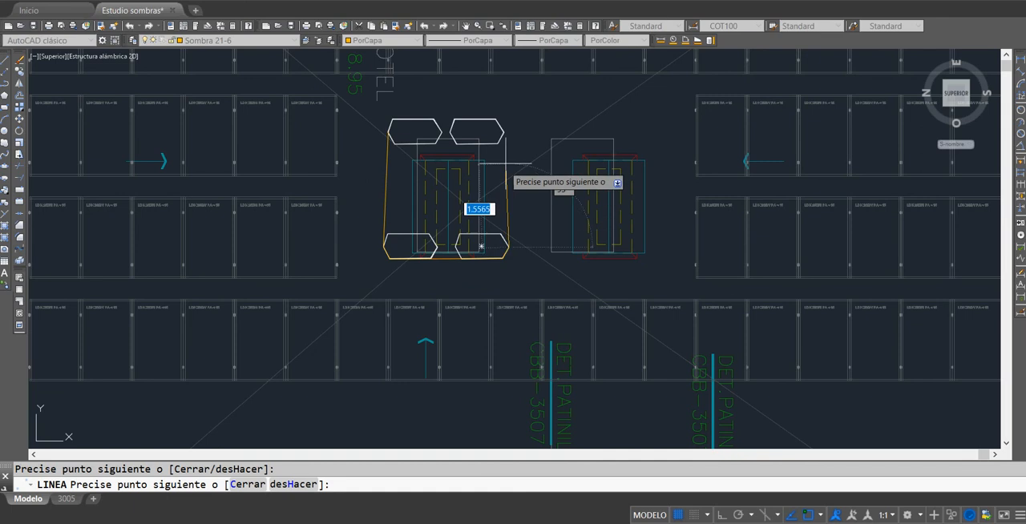
click(496, 119)
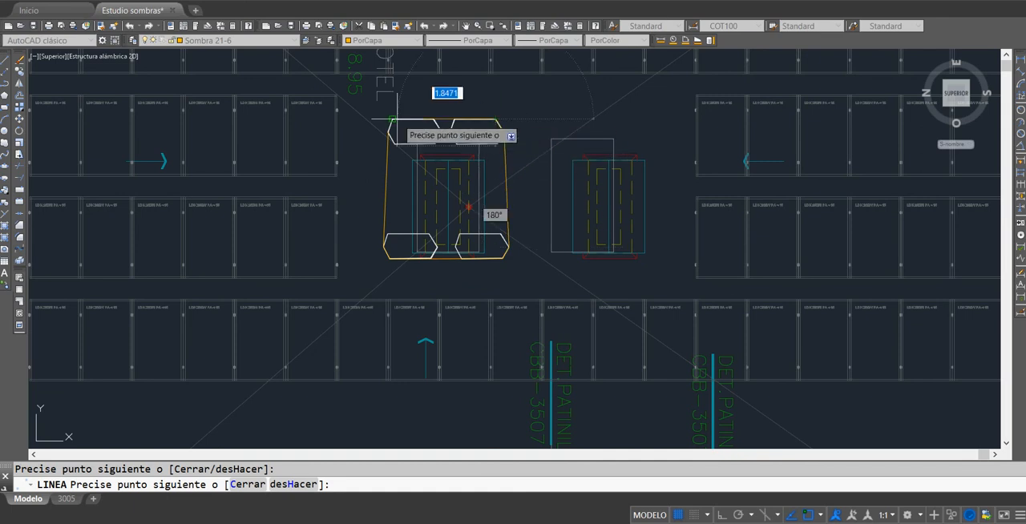
click(392, 119)
click(386, 135)
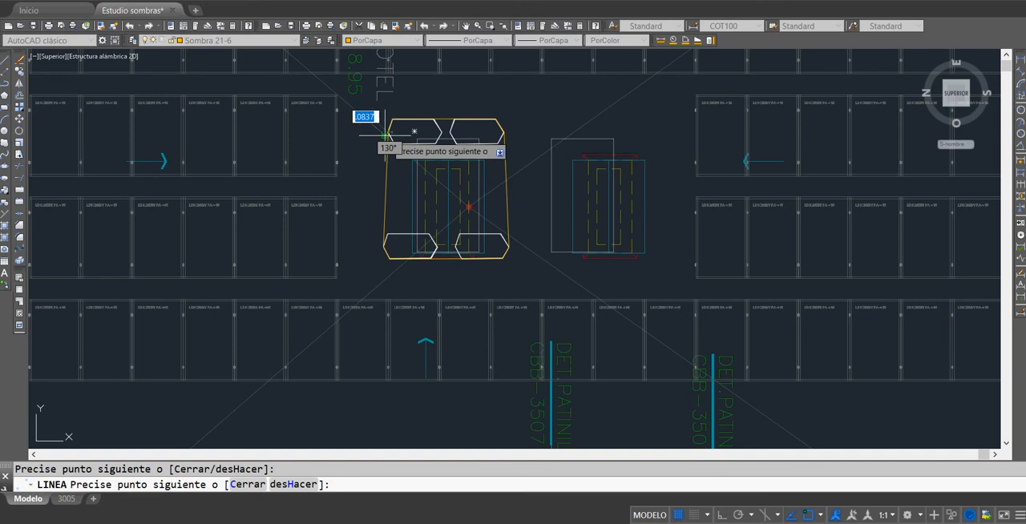
key(Escape)
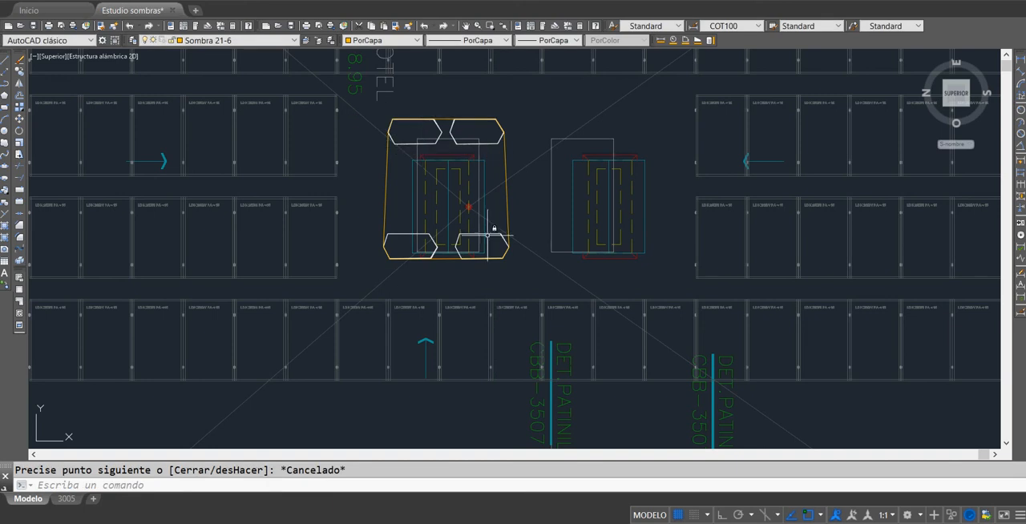
Step: Examine the other shafts along the long roof up to the ASCENSOR 02 elevator shaft at its upper end
scroll(478, 164, down, 3)
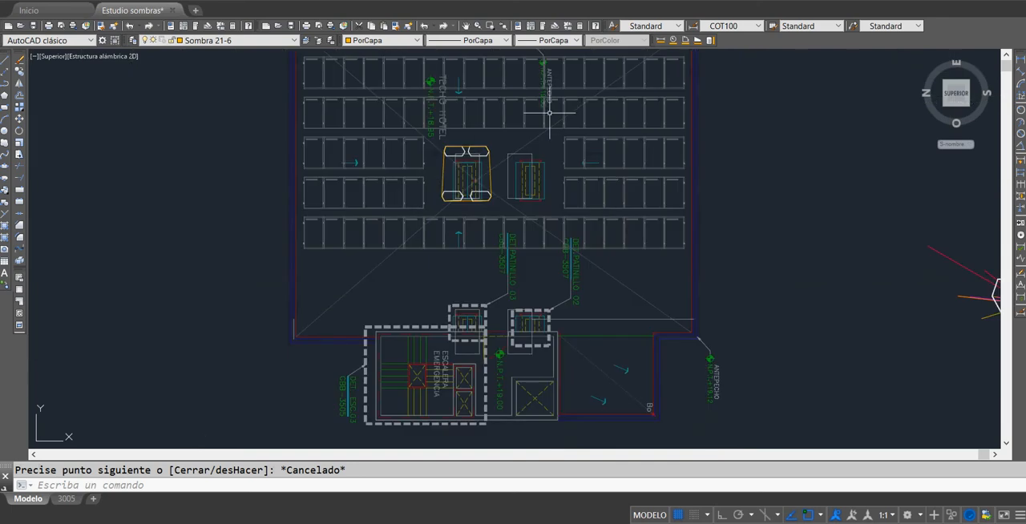
middle_drag(559, 156, 576, 432)
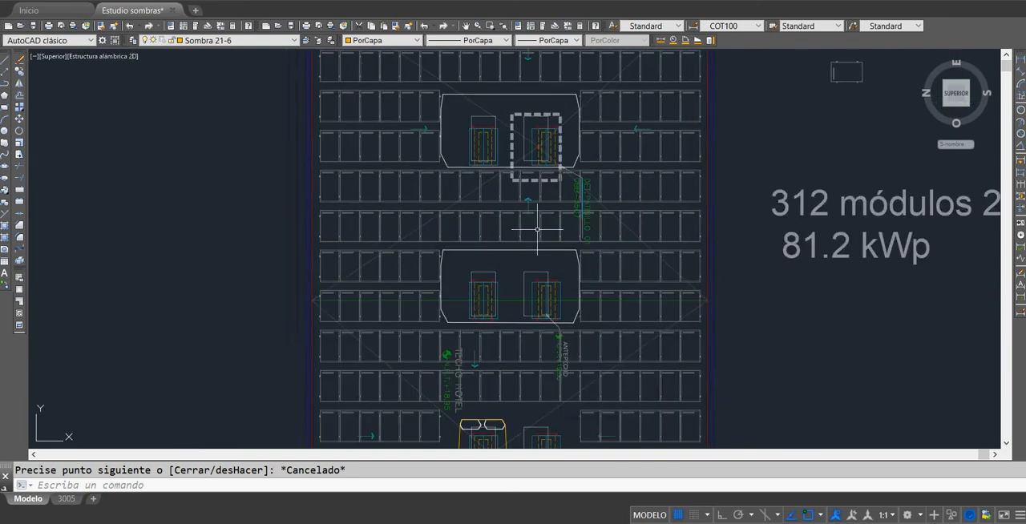
middle_drag(531, 285, 521, 414)
middle_drag(535, 233, 536, 440)
middle_drag(541, 313, 561, 445)
scroll(465, 178, up, 4)
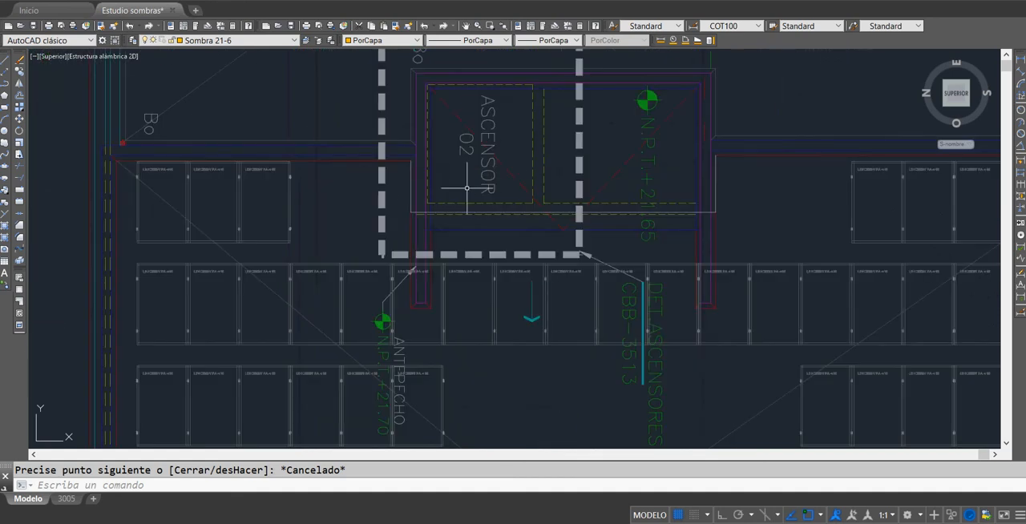
mouse_move(430, 224)
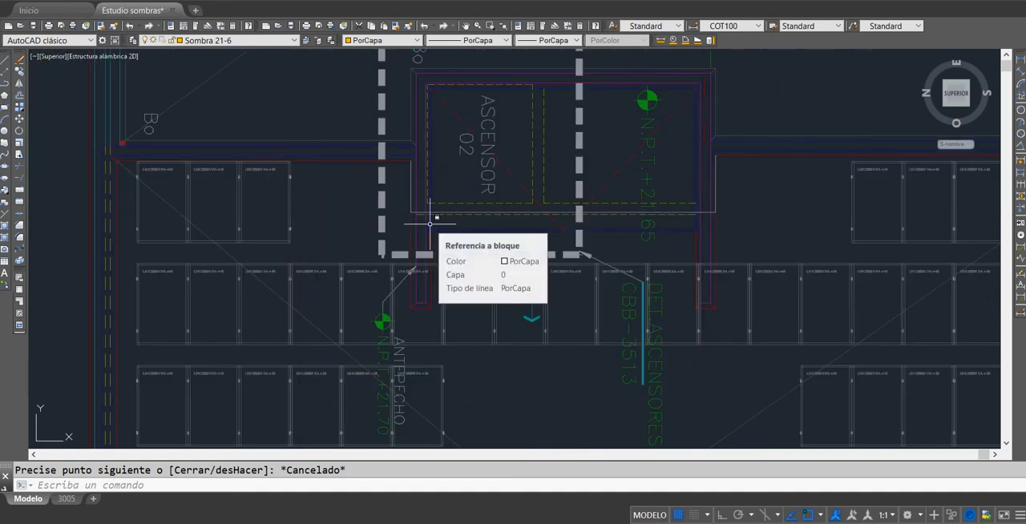
Step: Copy the full-size shadow fan with its hexagon about 16 units to the right, into the free space
scroll(429, 224, down, 8)
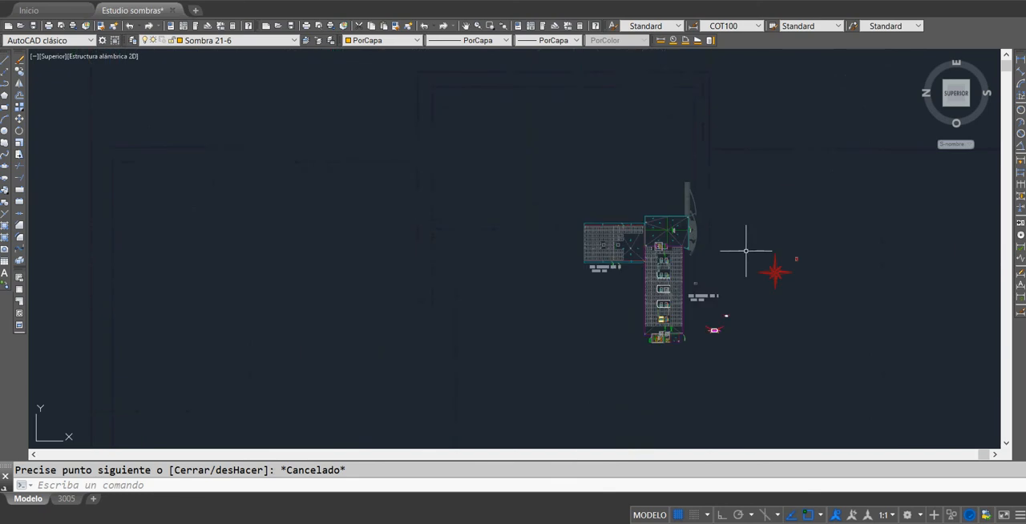
middle_drag(746, 245, 693, 221)
scroll(556, 245, up, 8)
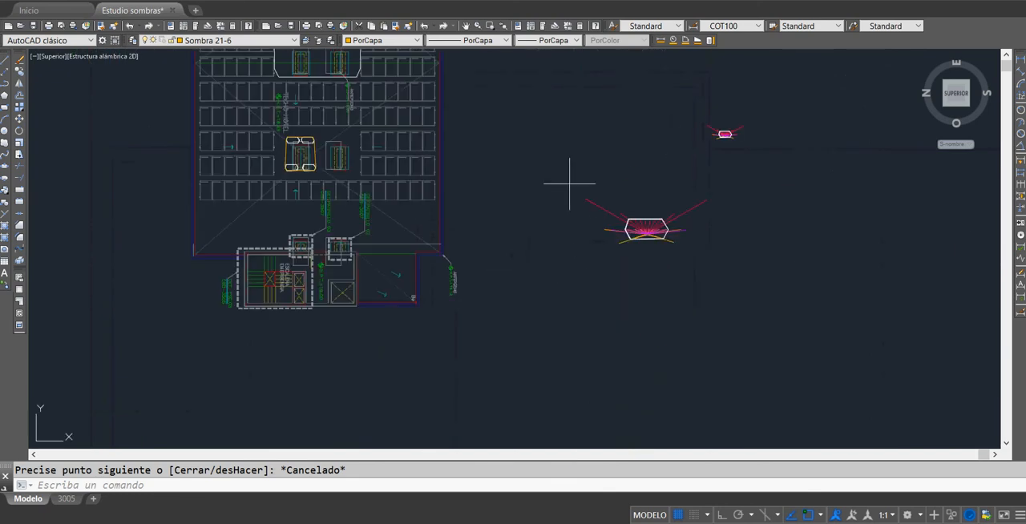
click(569, 184)
click(723, 270)
click(18, 71)
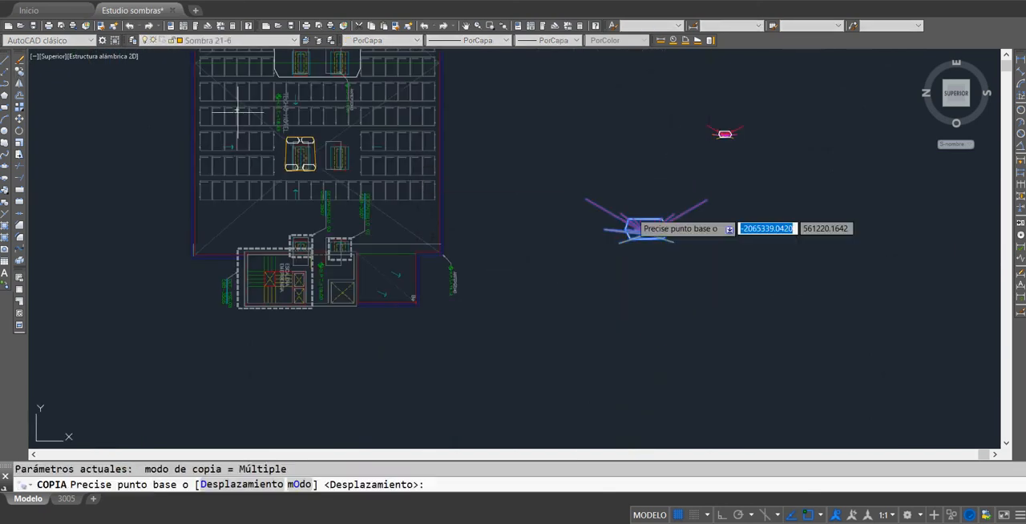
click(646, 231)
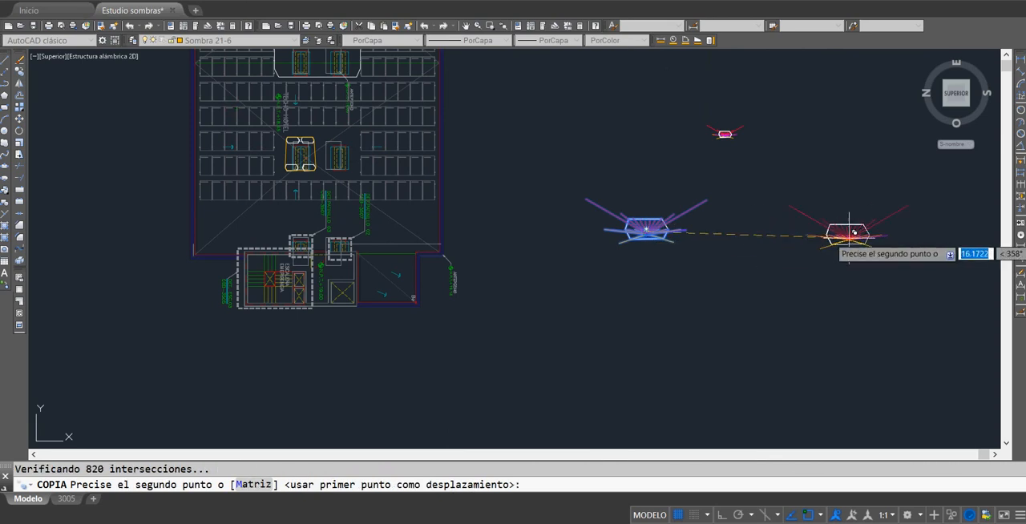
click(852, 236)
key(Escape)
Step: Scale the new shadow fan copy with its hexagon by a factor of 2 about the fan's apex
middle_drag(776, 303, 551, 290)
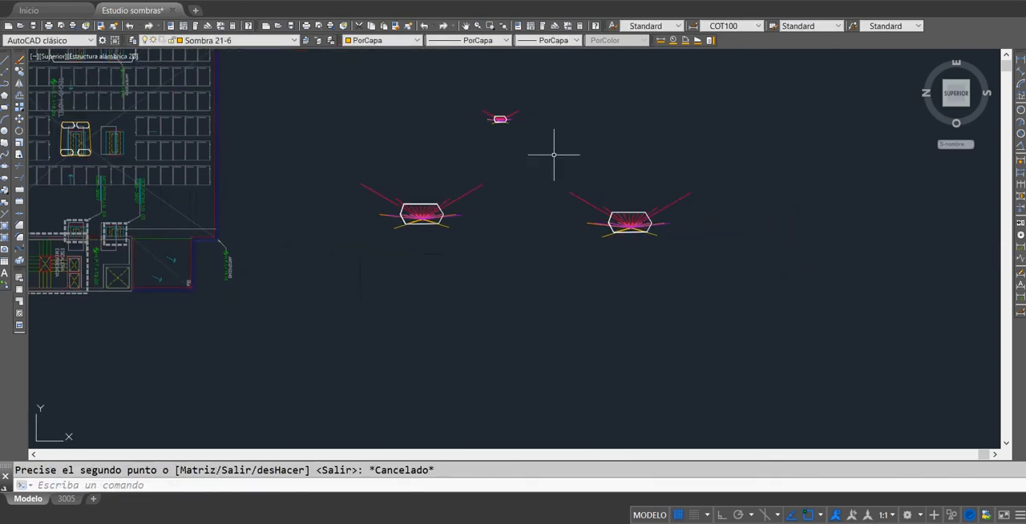
click(553, 155)
click(696, 276)
right_click(705, 269)
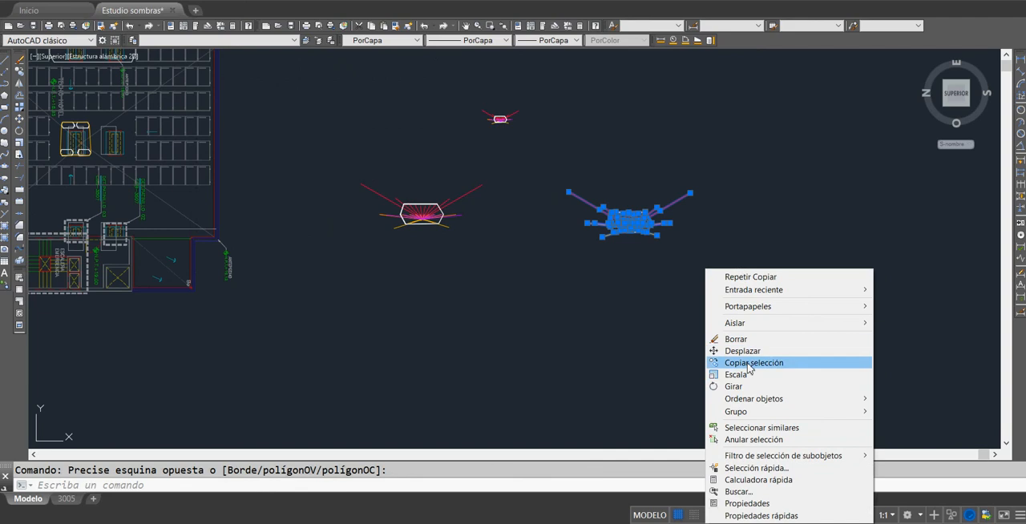
click(736, 375)
click(632, 228)
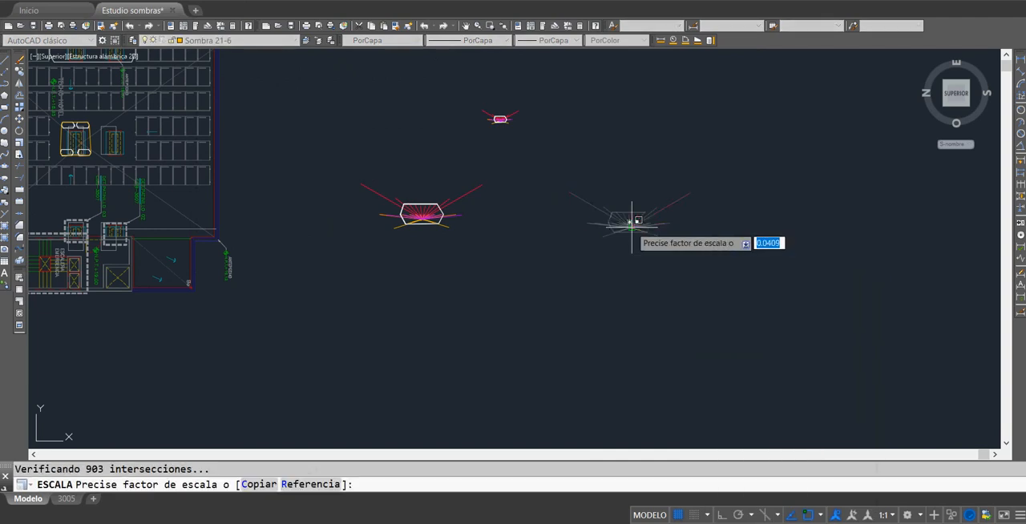
text(2)
key(Return)
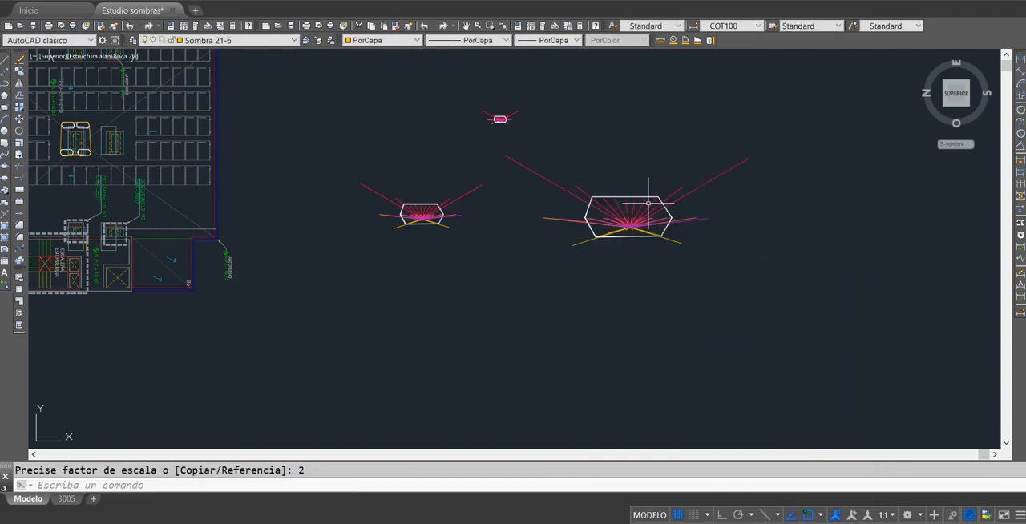
click(492, 127)
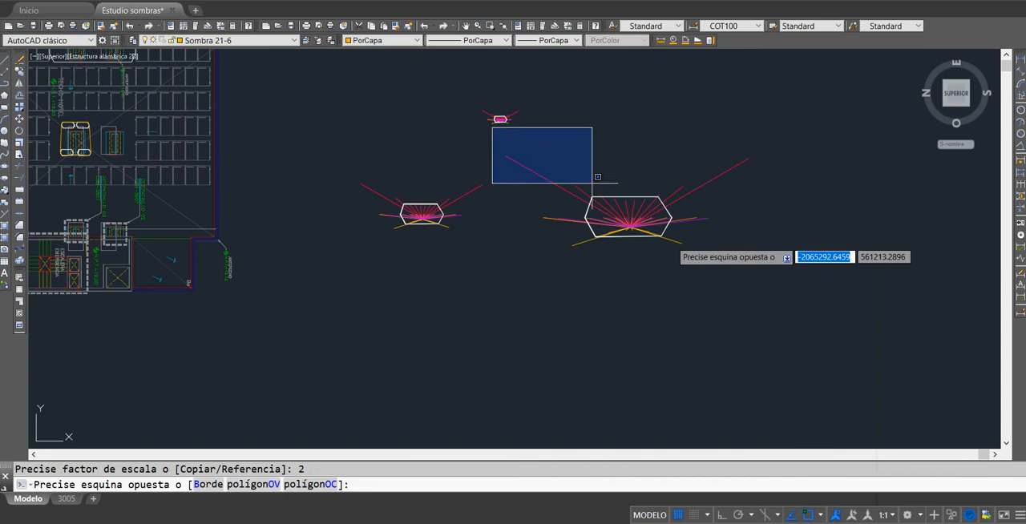
click(824, 288)
key(Escape)
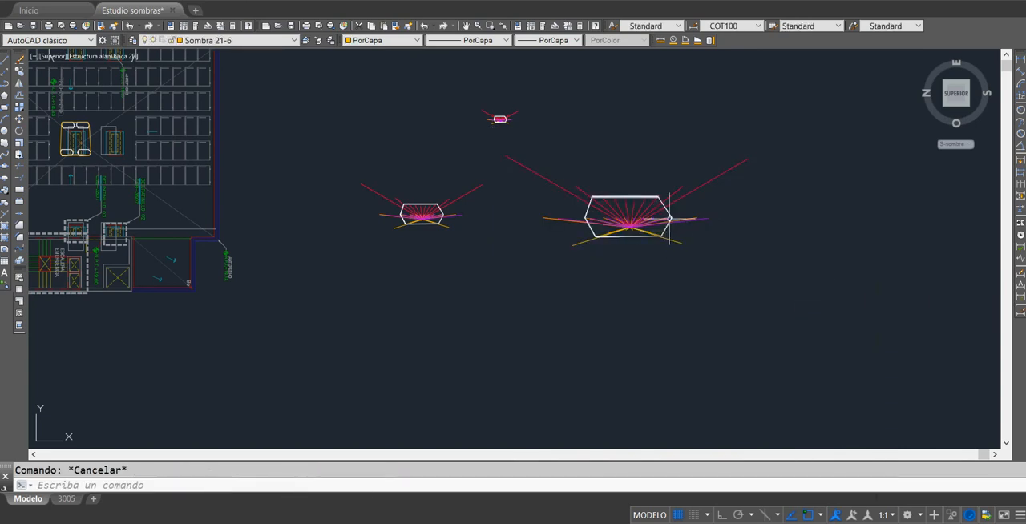
Step: Copy the doubled shadow hexagon from its fan's apex onto the wall corners at the lettered (ASCENSOR 02) end of the elevator shaft
scroll(668, 214, up, 4)
click(667, 215)
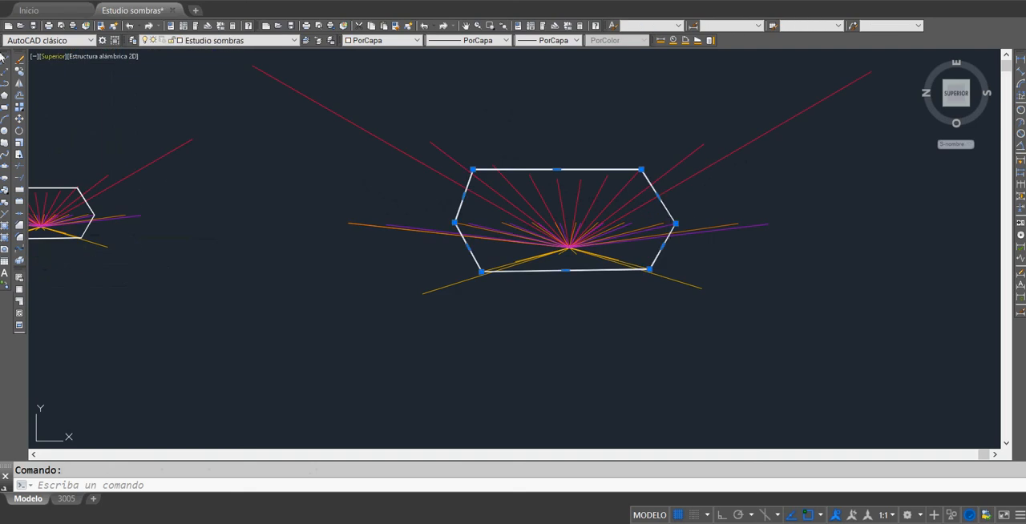
click(19, 72)
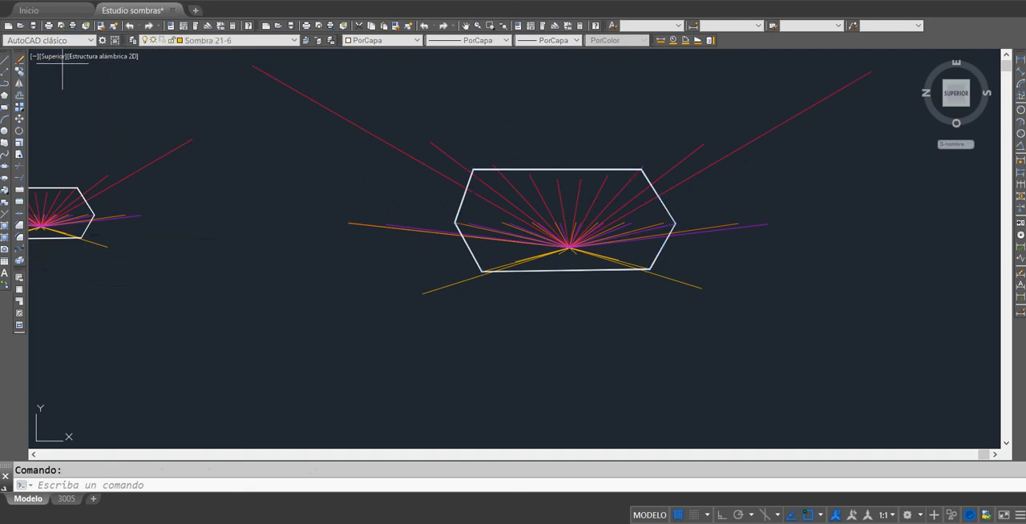
click(576, 255)
scroll(424, 227, down, 5)
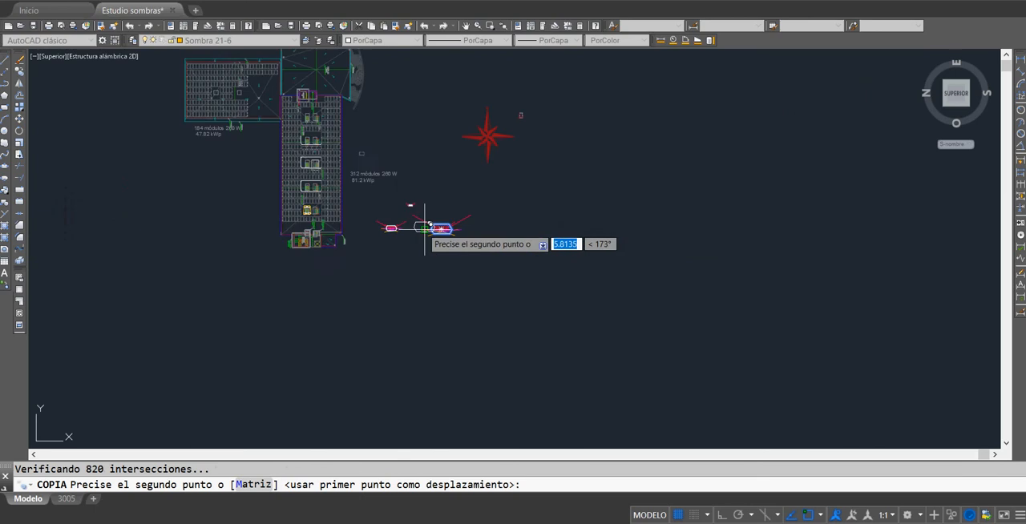
middle_drag(423, 226, 701, 328)
scroll(585, 217, up, 10)
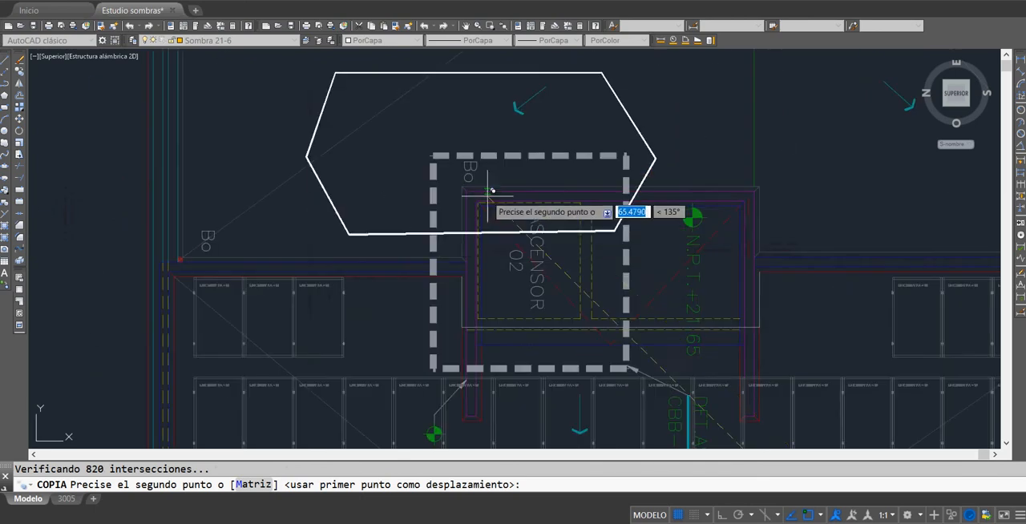
click(461, 179)
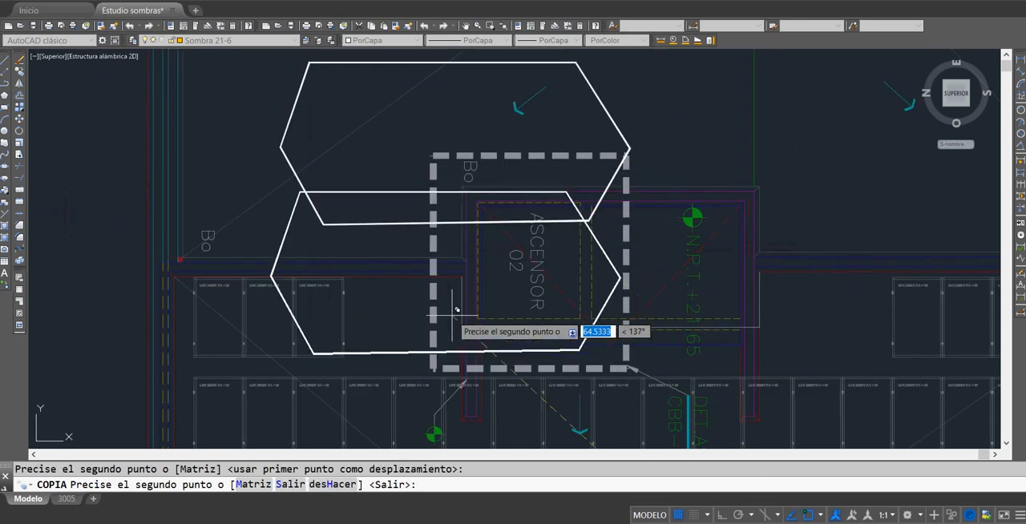
click(462, 321)
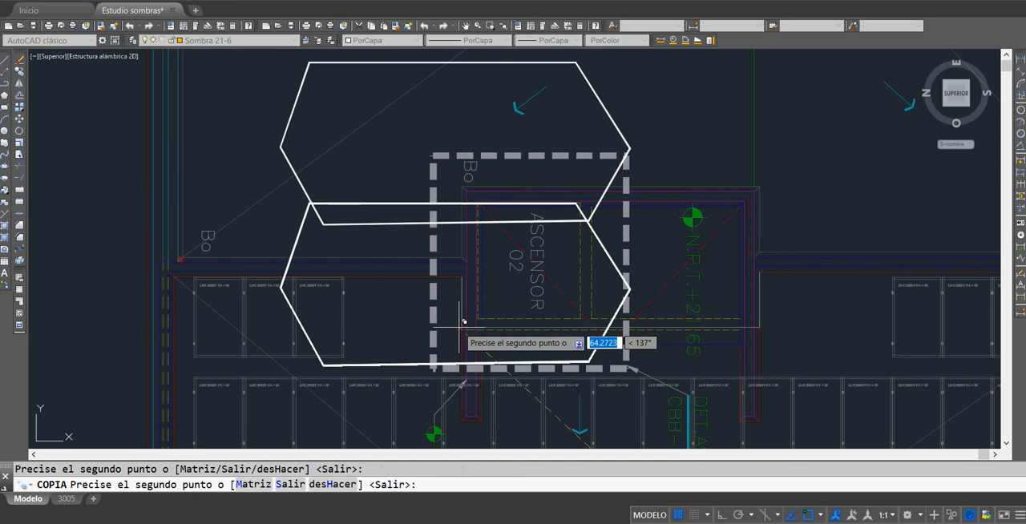
click(463, 414)
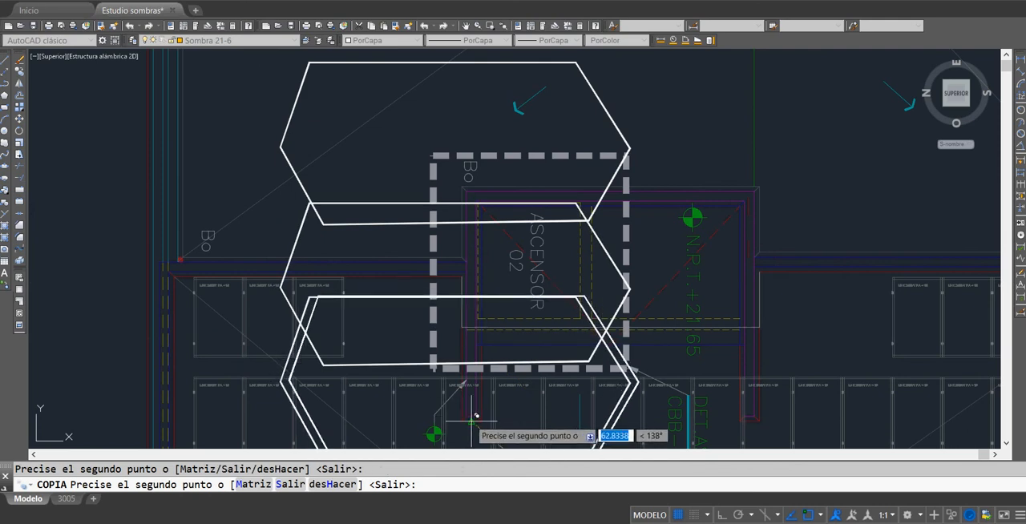
click(487, 338)
Step: Place further copies of the hexagon on the corners of the elevator shaft's opposite wall, beside the N.P.T. level mark
click(740, 336)
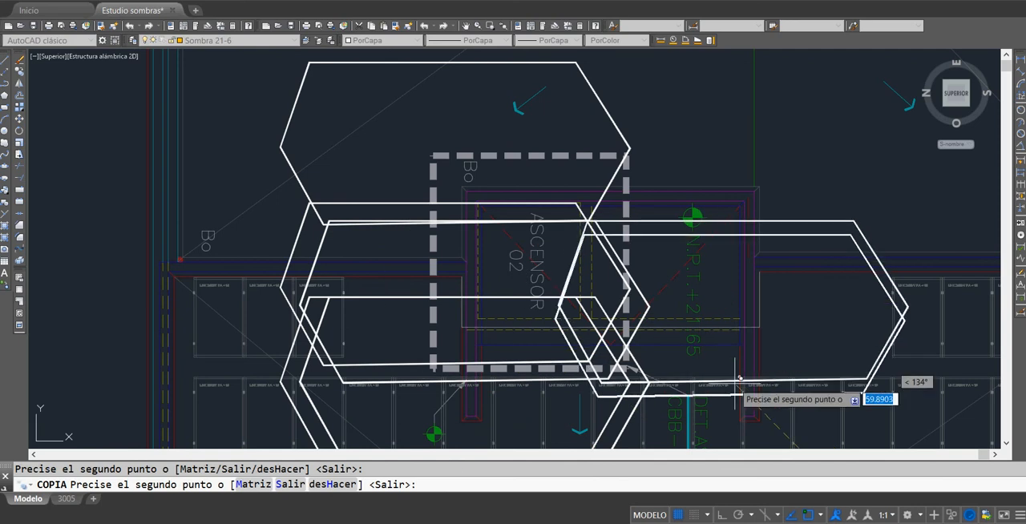
click(762, 416)
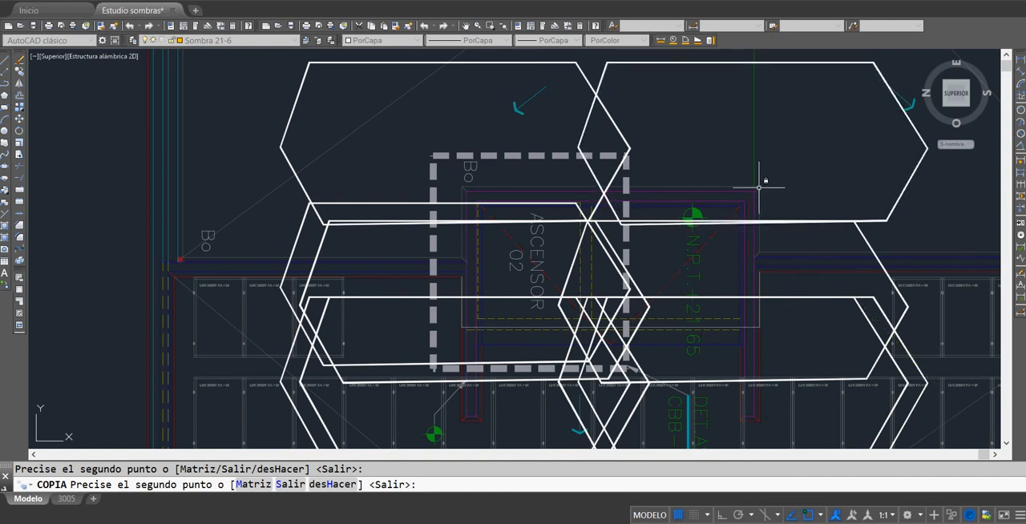
key(Escape)
Step: Draw a closed line outline through the outermost vertices of the hexagons around ASCENSOR 02 to enclose its shadow area
scroll(758, 187, down, 3)
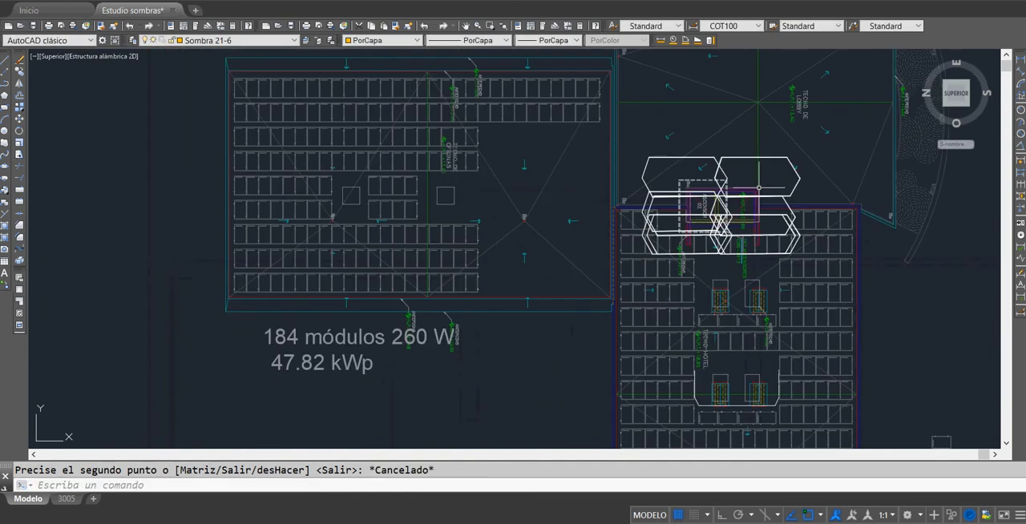
click(6, 61)
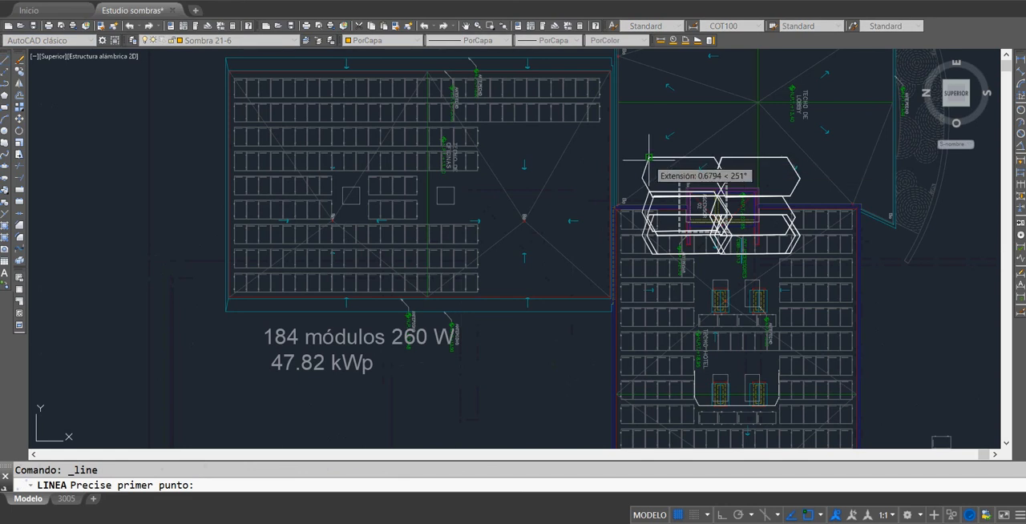
click(649, 157)
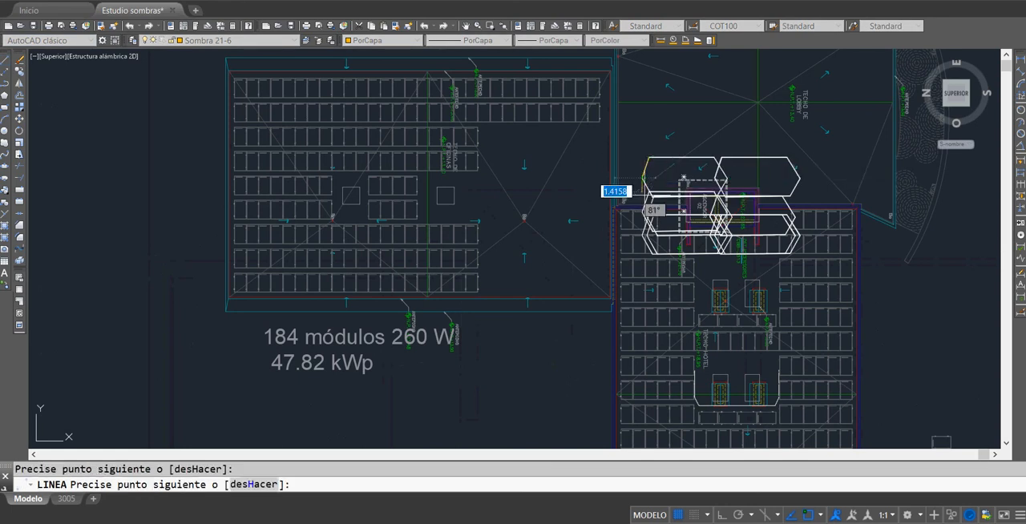
click(641, 234)
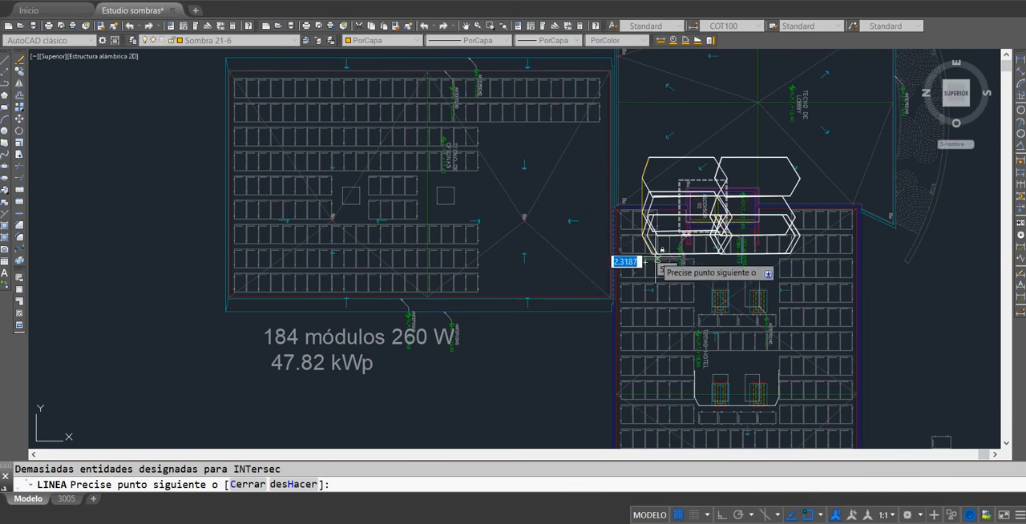
click(657, 253)
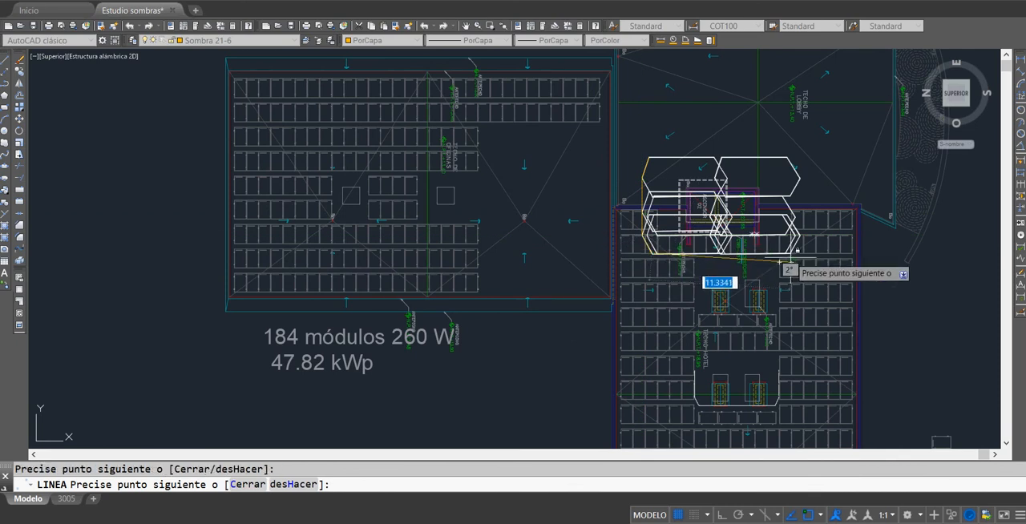
click(802, 239)
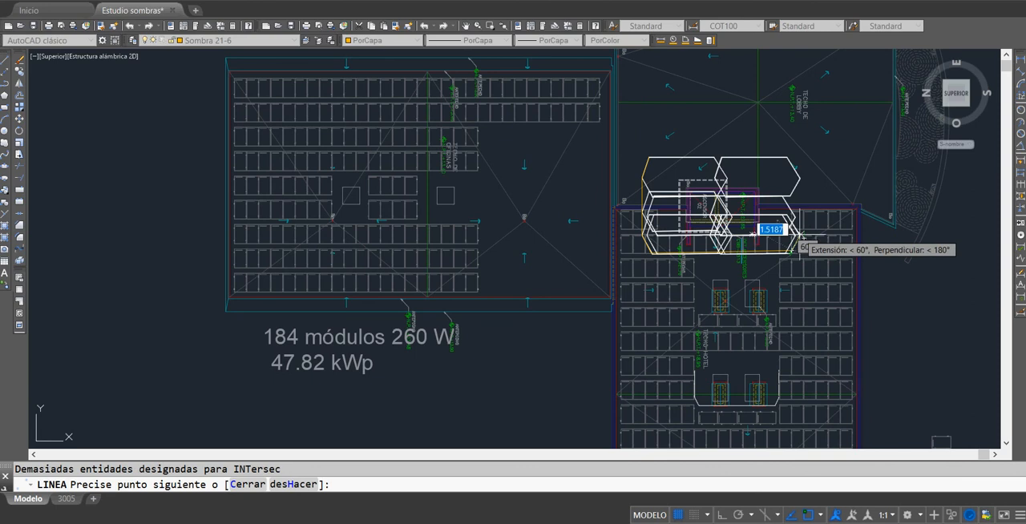
click(799, 180)
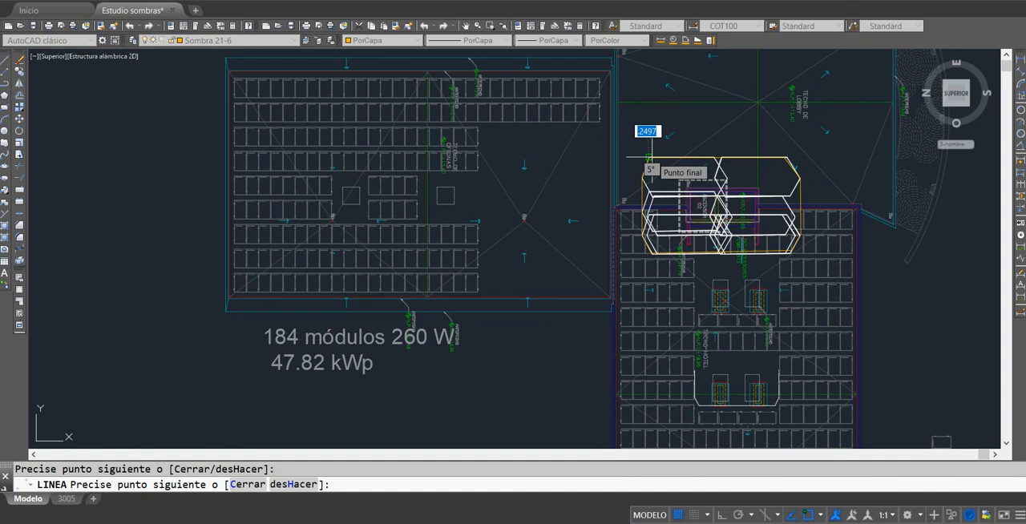
key(Escape)
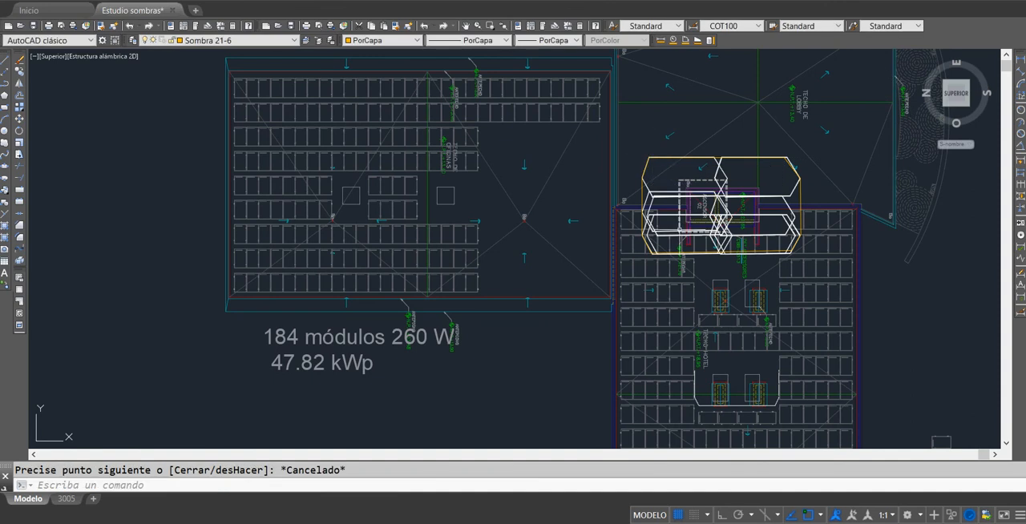
Step: Erase all the overlapping shadow hexagons around ASCENSOR 02, keeping only the enclosing outline
scroll(687, 226, up, 2)
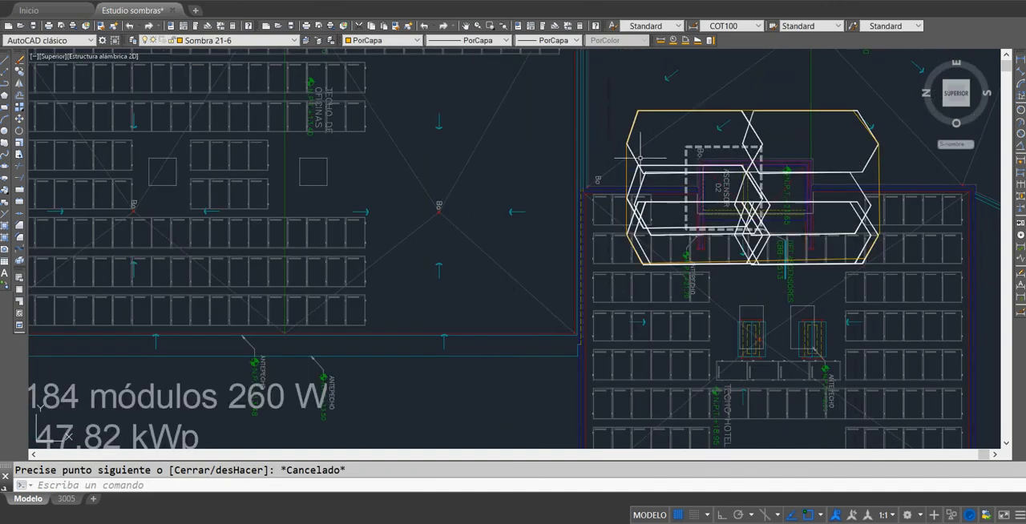
click(639, 160)
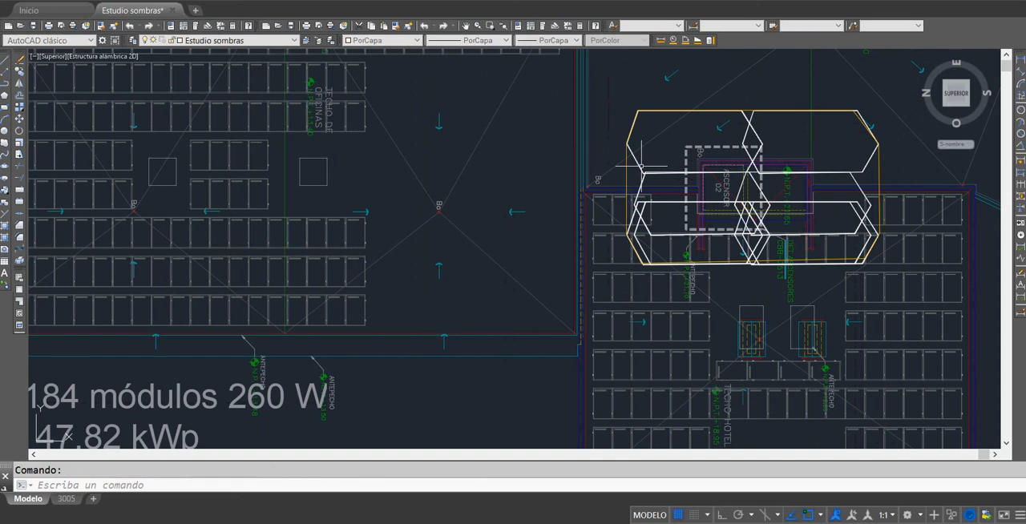
key(Delete)
click(639, 170)
key(Delete)
click(645, 175)
key(Delete)
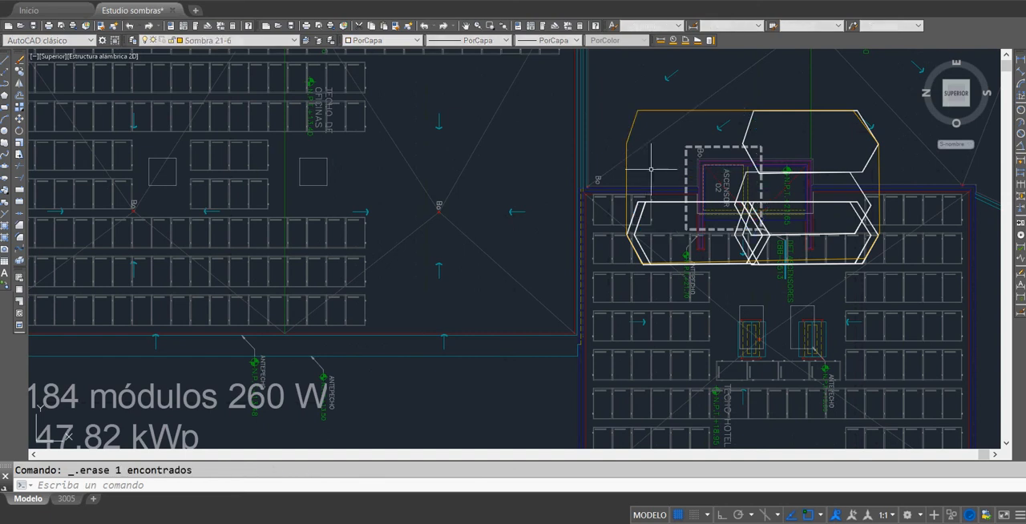
click(747, 124)
key(Delete)
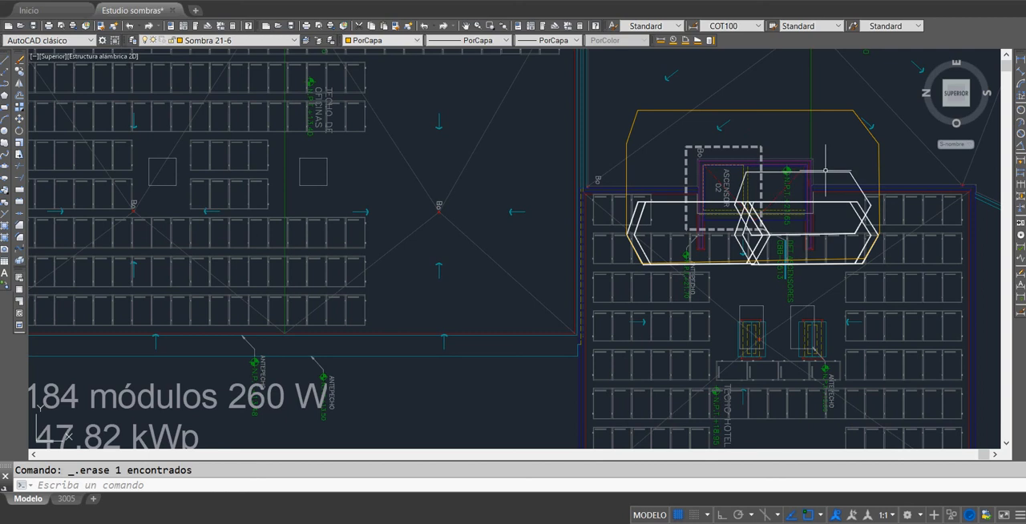
click(826, 171)
key(Delete)
click(826, 202)
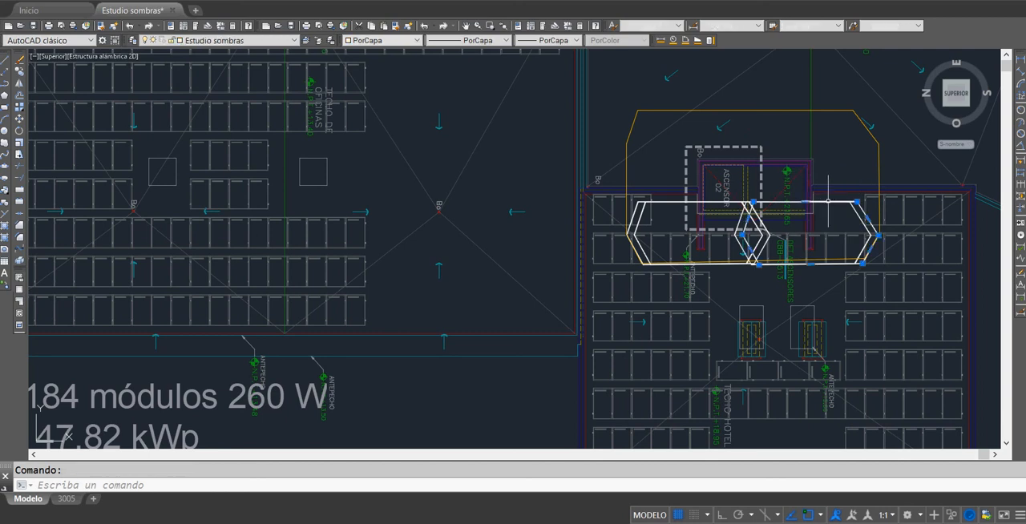
key(Delete)
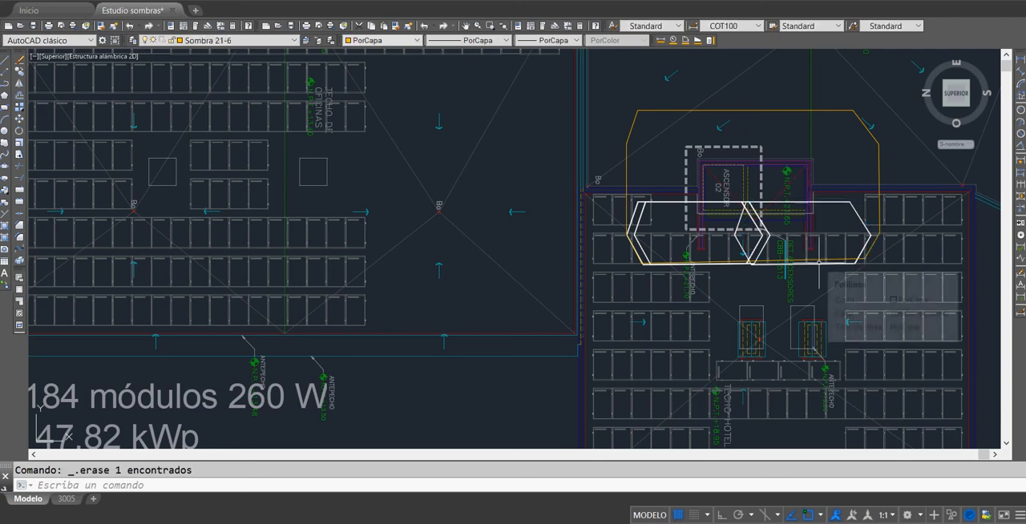
click(821, 262)
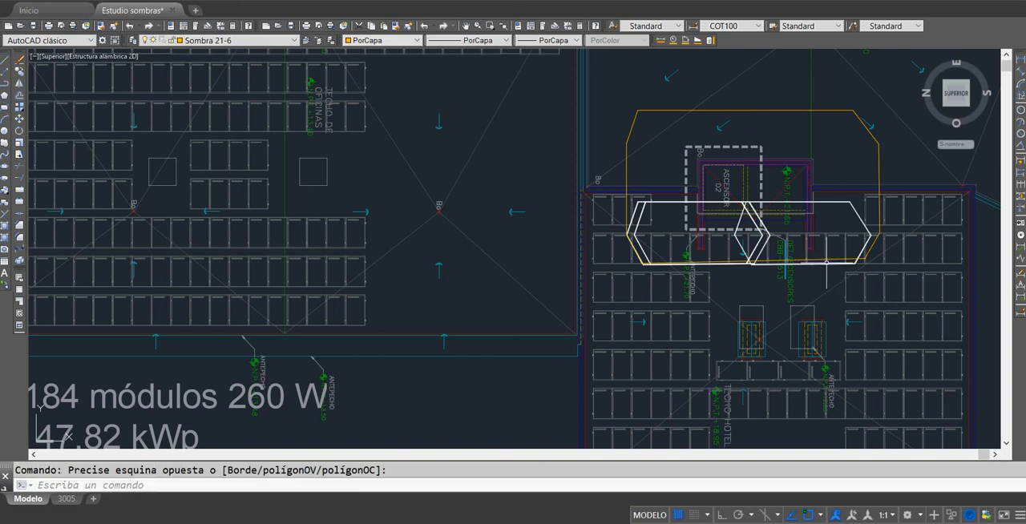
click(830, 265)
key(Delete)
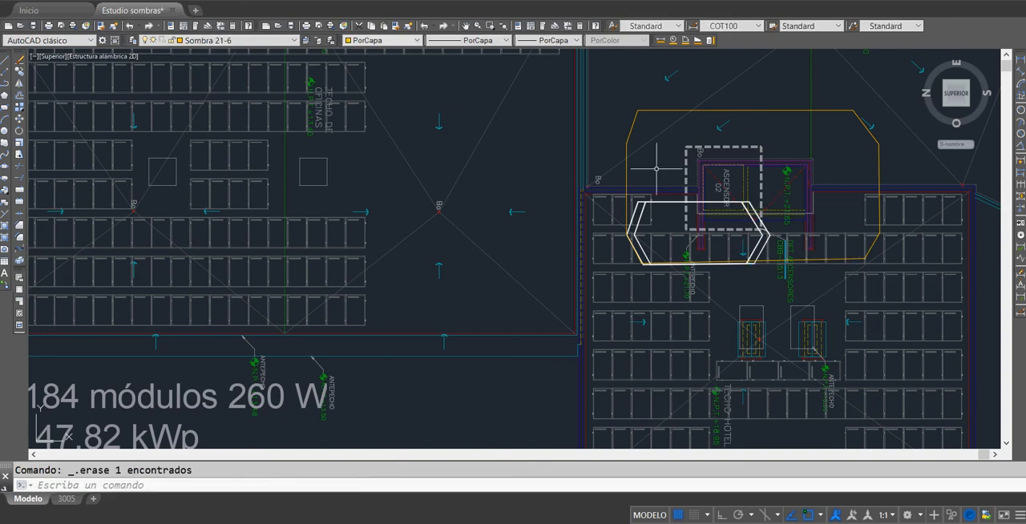
click(705, 202)
key(Delete)
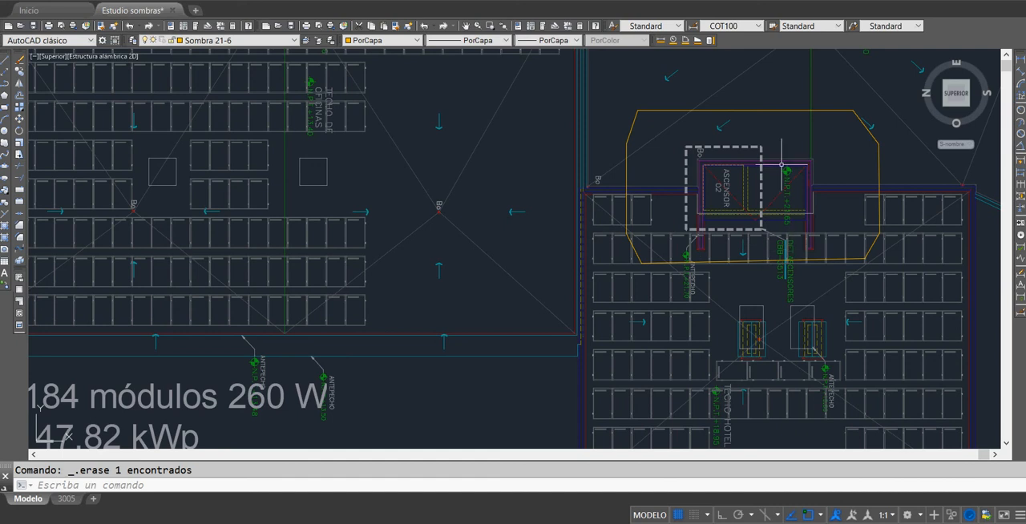
Step: Highlight three solar modules inside the shadow outline beneath the elevator shaft, and clear the selection
click(828, 252)
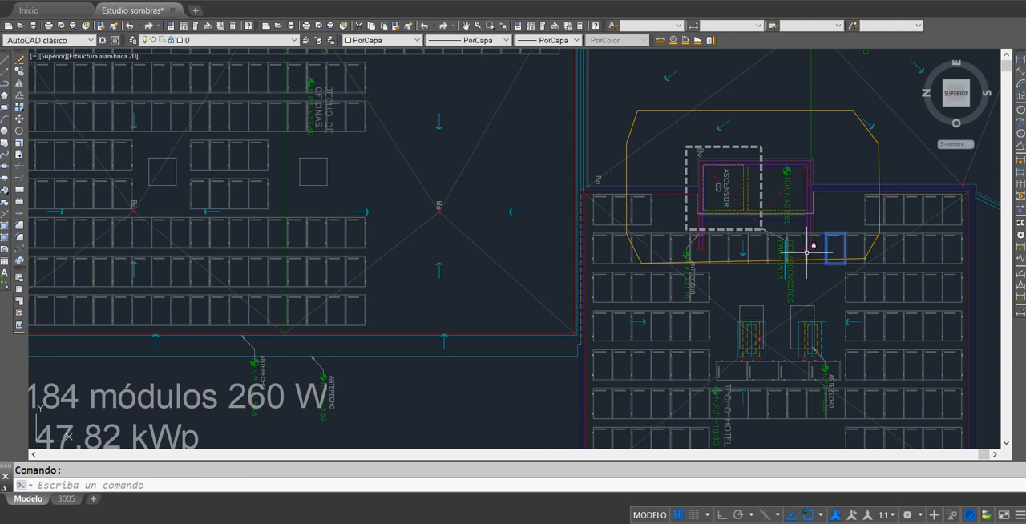
click(808, 252)
click(786, 248)
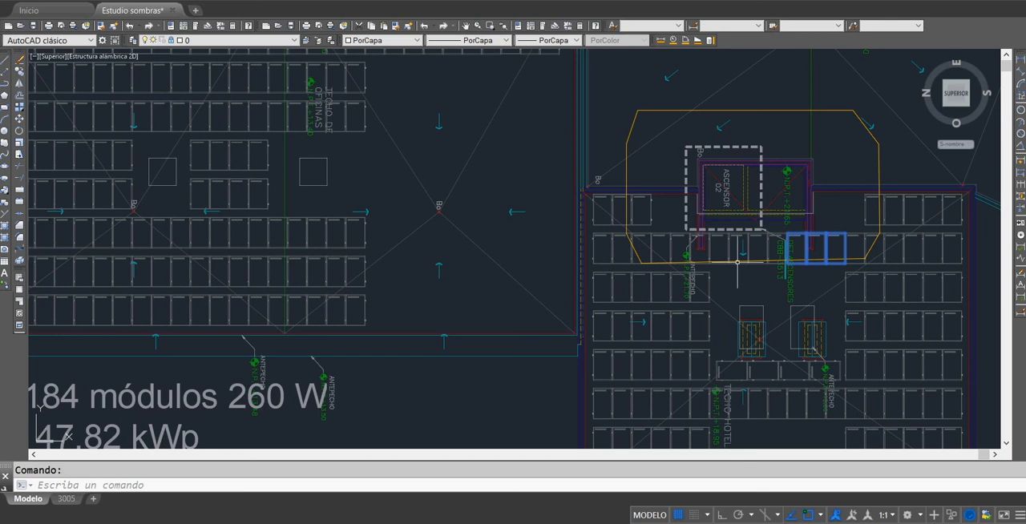
mouse_move(676, 235)
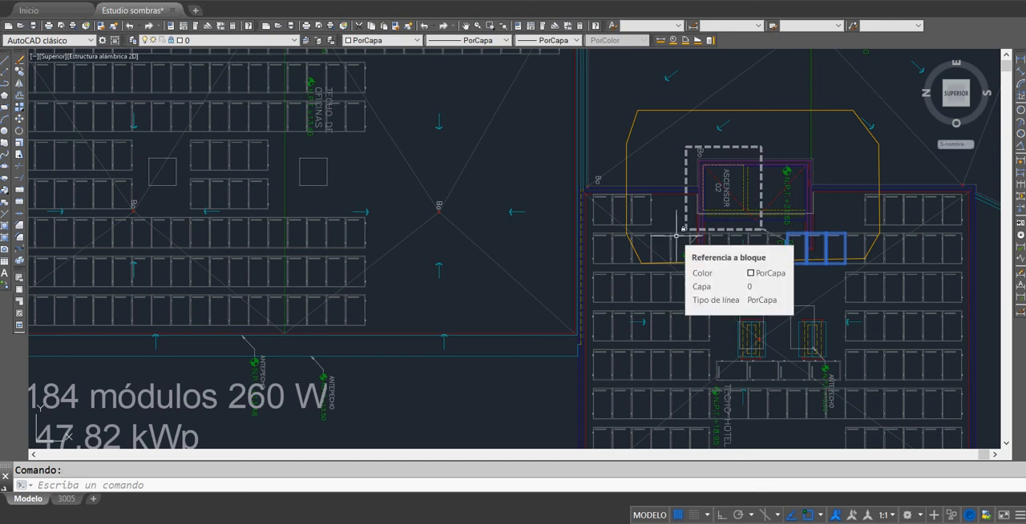
key(Escape)
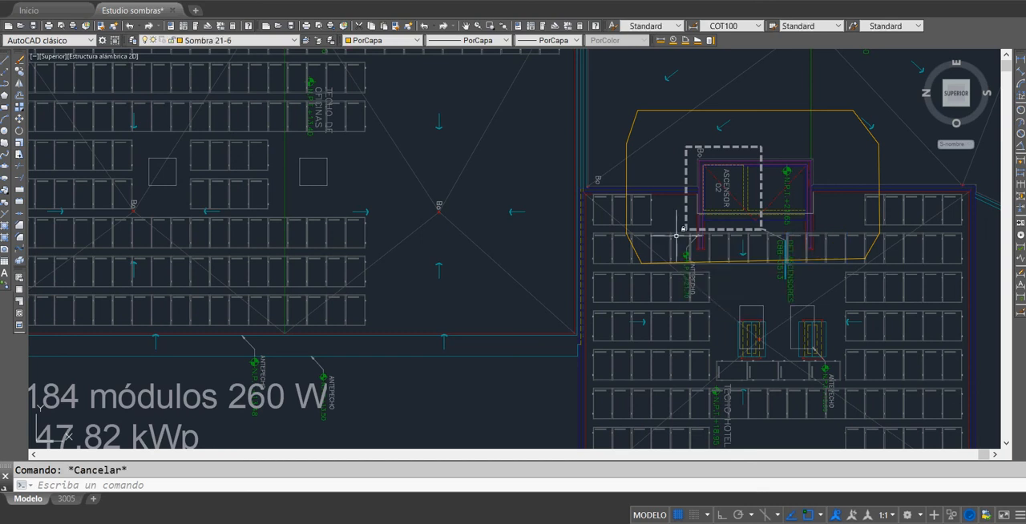
Step: Review the roof plan and its scaled shadow fans, and switch to the Excel sheet Cuarto del fondo with the shadow calculations
scroll(678, 235, down, 8)
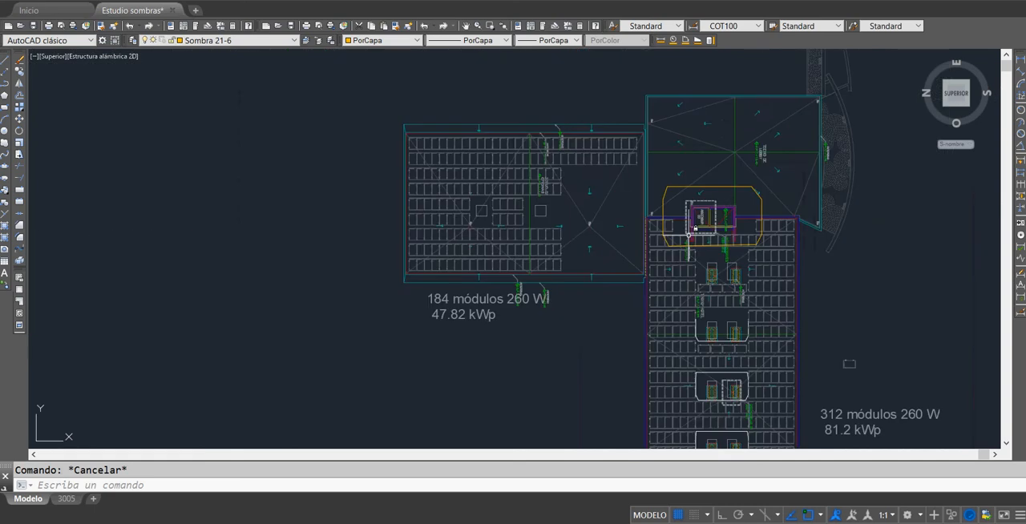
middle_drag(803, 291, 668, 183)
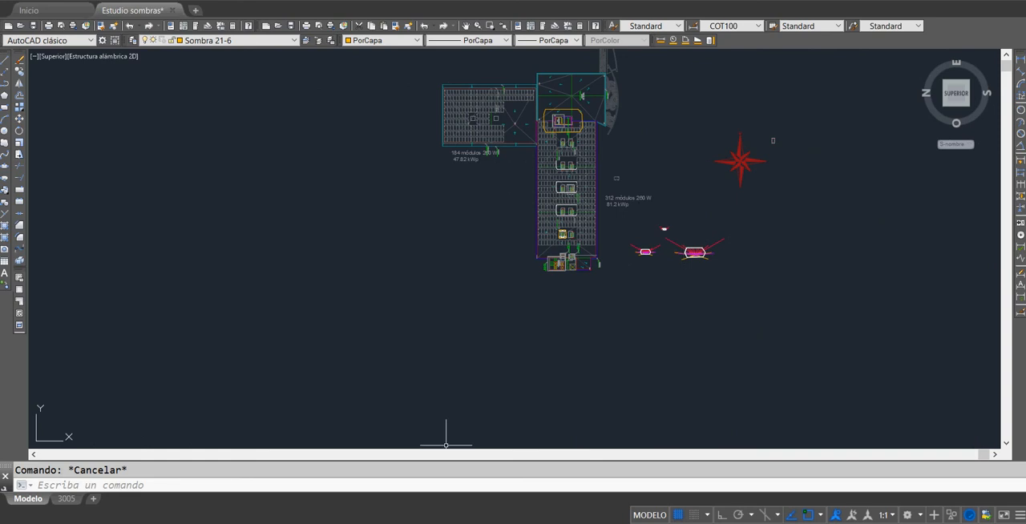
scroll(656, 244, up, 8)
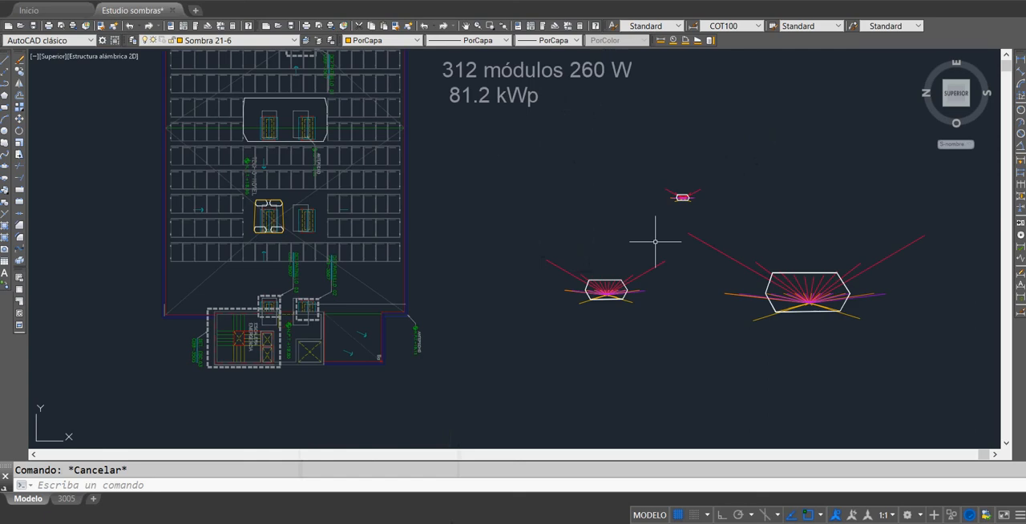
scroll(632, 295, up, 4)
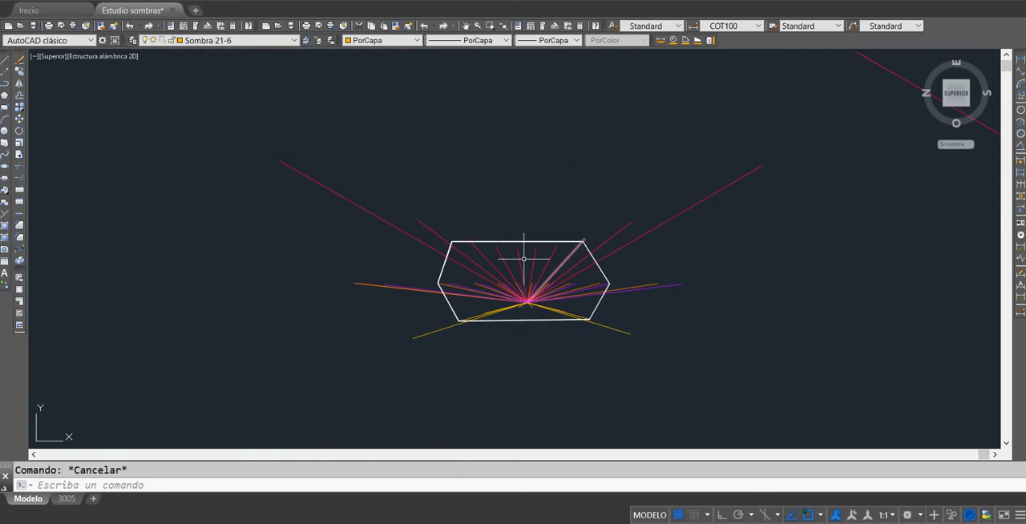
click(377, 490)
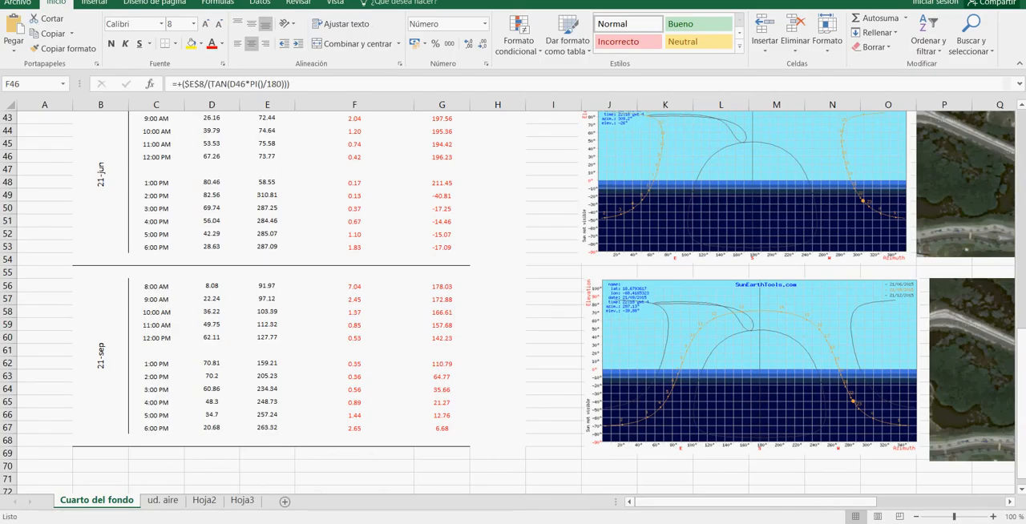
Step: Review the hourly sun height, azimuth, shadow length and shadow angle tables for 21-dic, 21-mar, 21-jun and 21-sep
scroll(454, 254, up, 2)
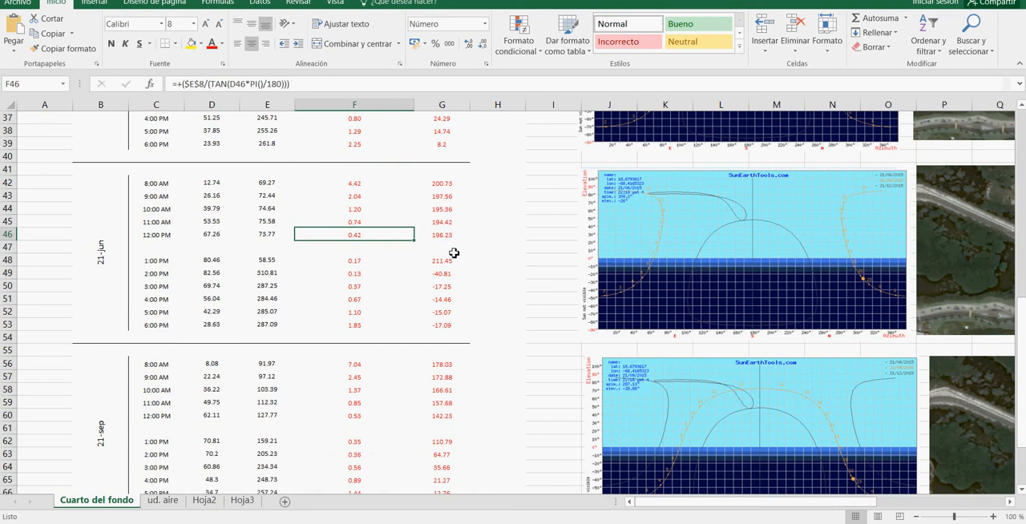
scroll(454, 253, up, 8)
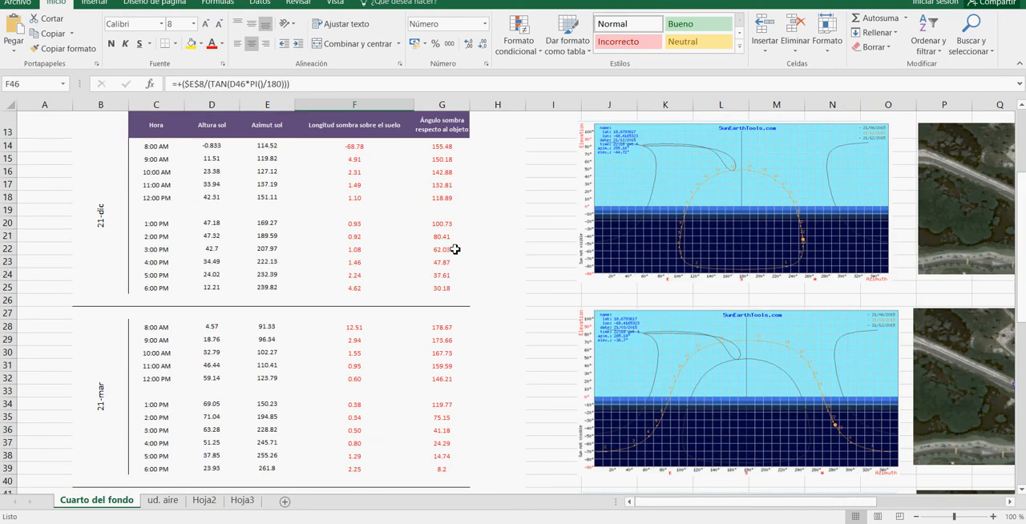
scroll(454, 249, down, 3)
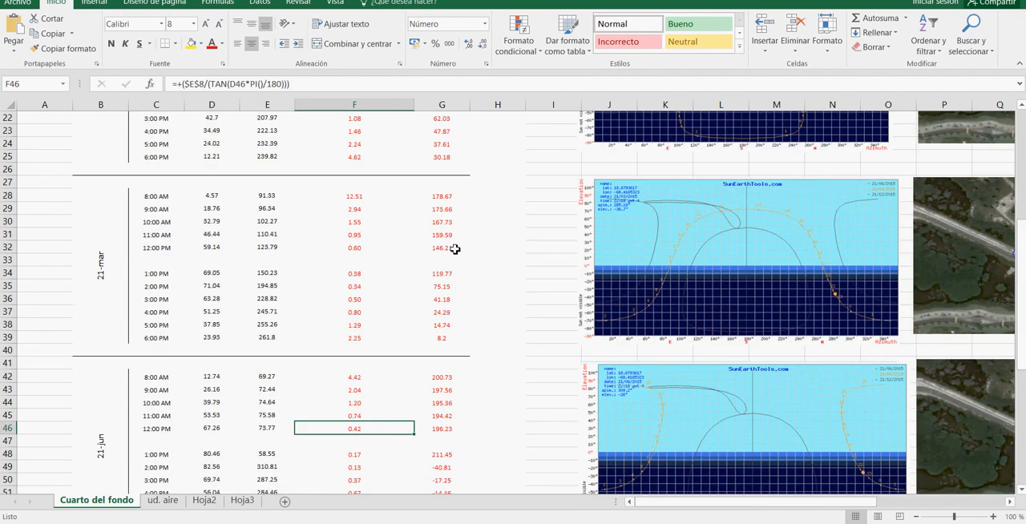
scroll(454, 249, down, 2)
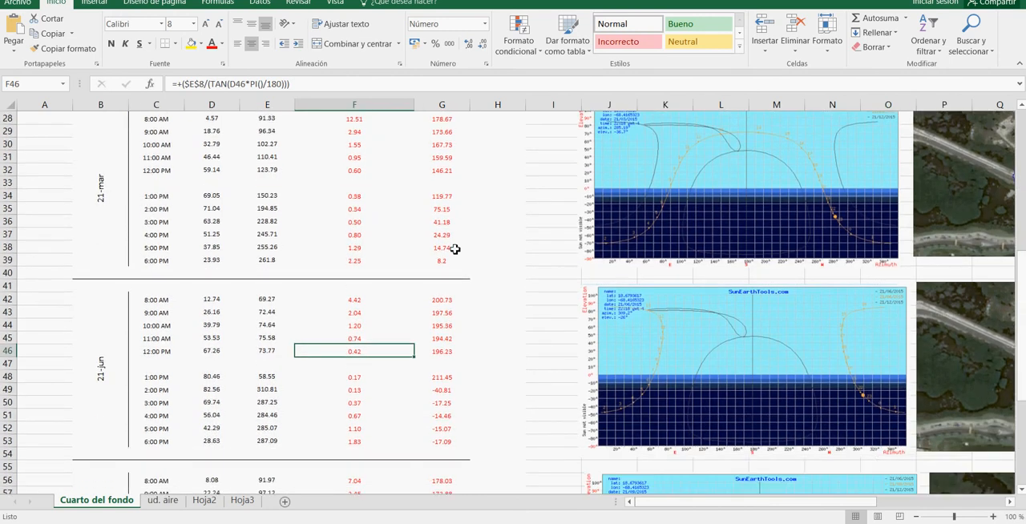
scroll(454, 249, up, 5)
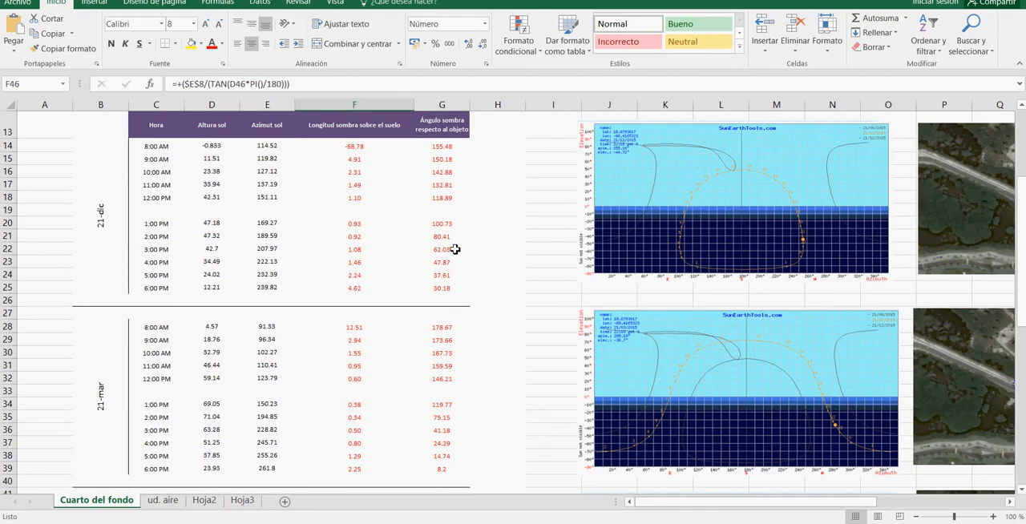
Step: Switch to the Estudio sombras drawing in AutoCAD and select the white hexagonal outline around the shadow fan
key(alt+Tab)
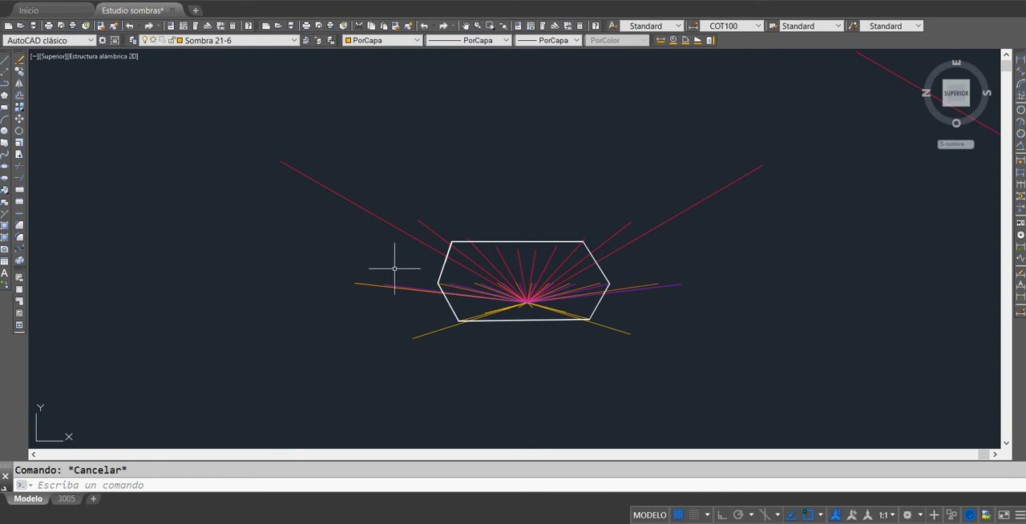
click(486, 241)
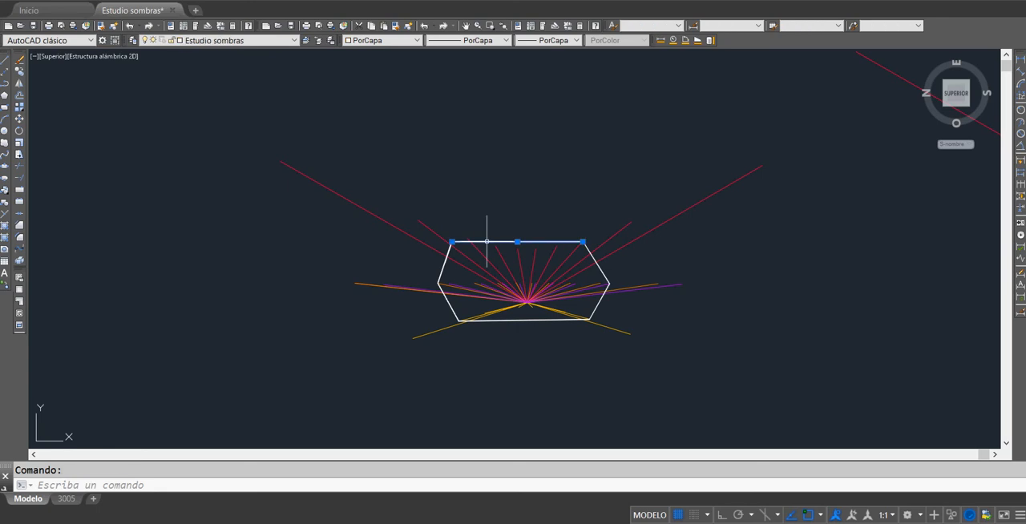
click(600, 270)
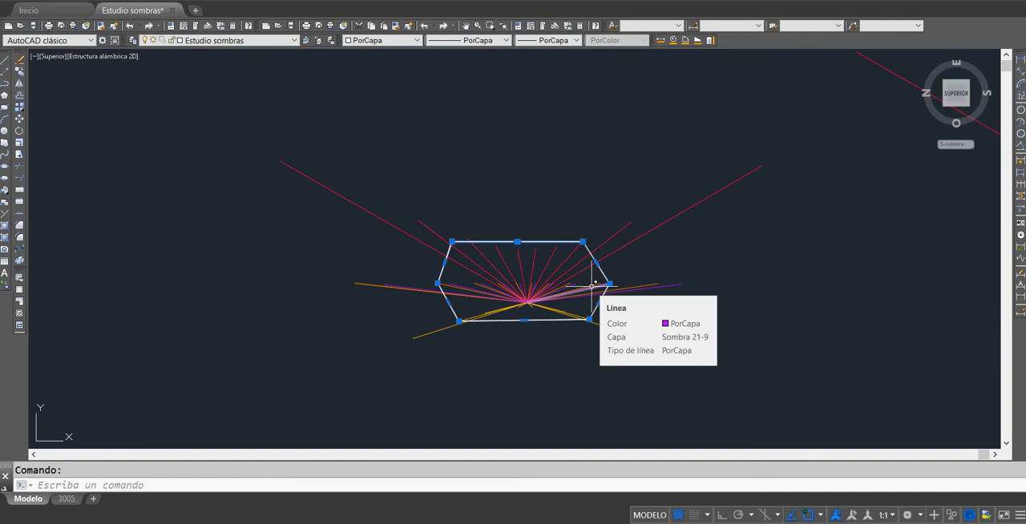
Step: Examine the roof plan's shadow outlines around the shafts and the surrounding solar module rows against the scaled shadow fans
scroll(594, 282, down, 4)
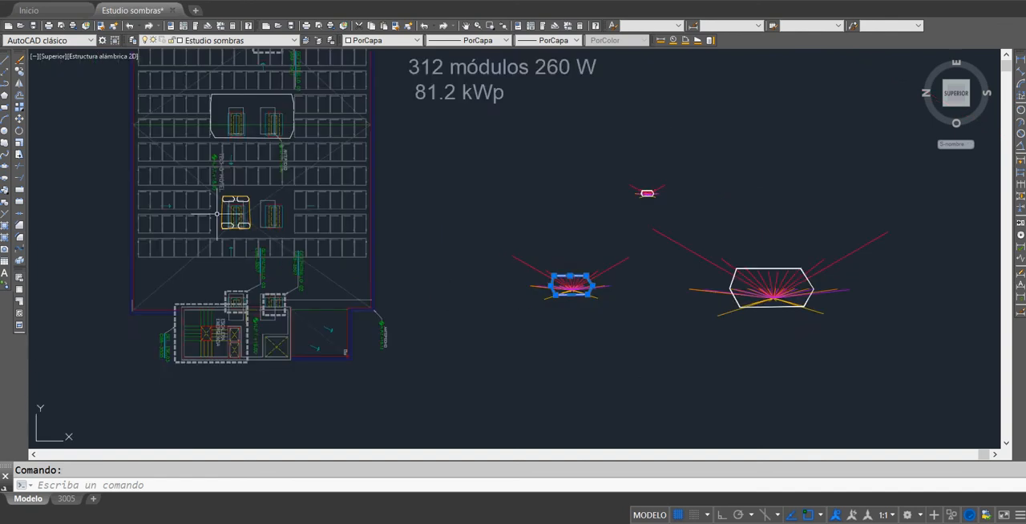
scroll(217, 214, up, 4)
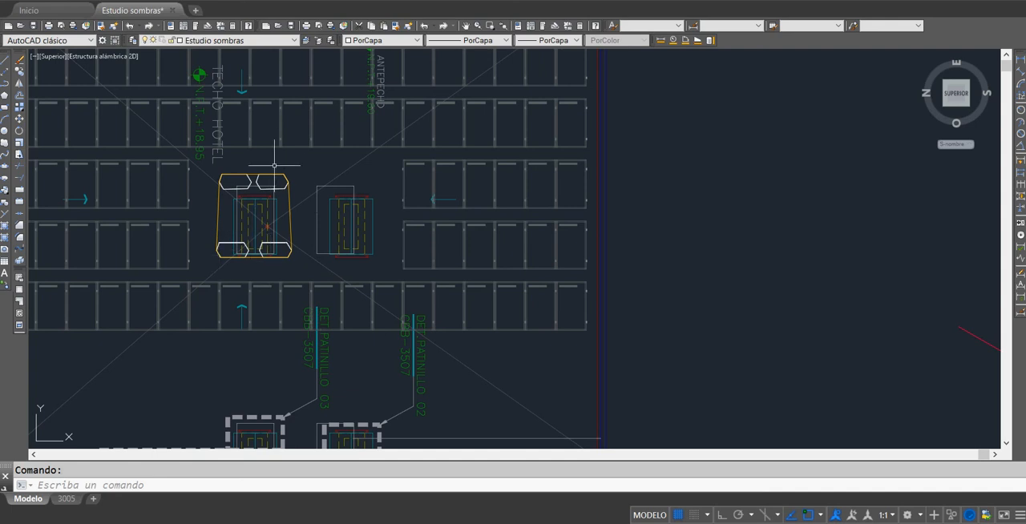
scroll(252, 233, down, 5)
scroll(436, 371, up, 4)
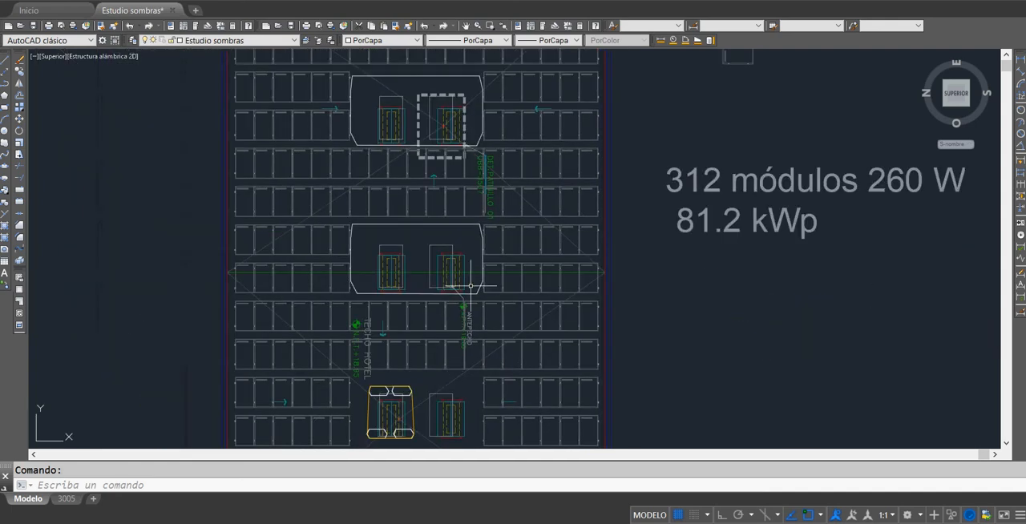
scroll(471, 289, down, 4)
scroll(471, 287, up, 6)
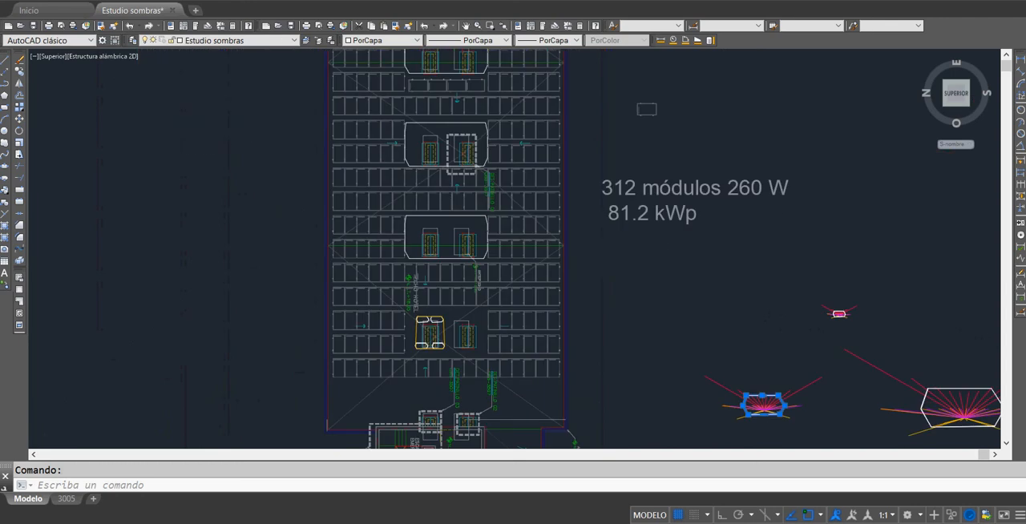